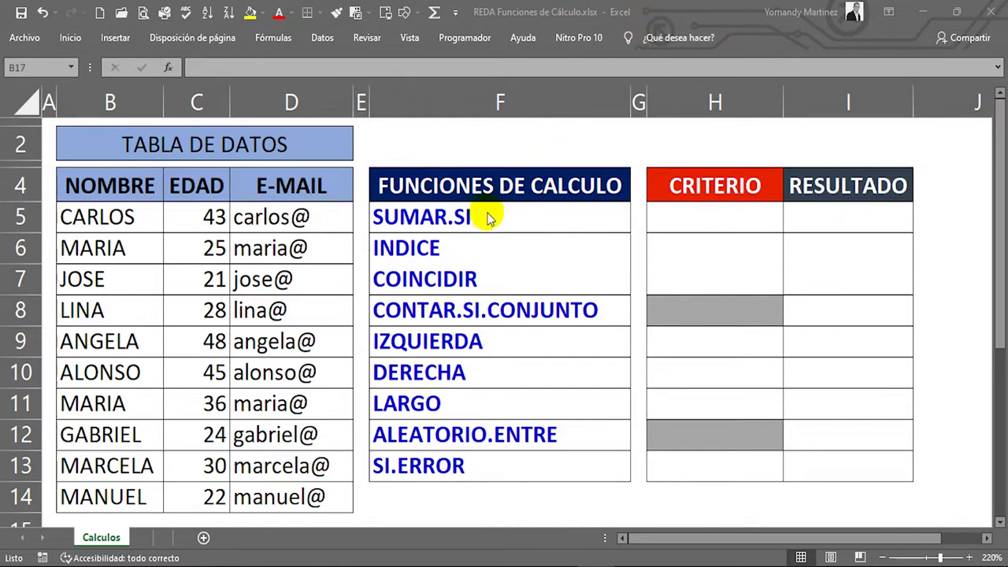
- Review the calculation functions listed in F5:F13 and the CRITERIO and RESULTADO cells beside them
left_click(443, 219)
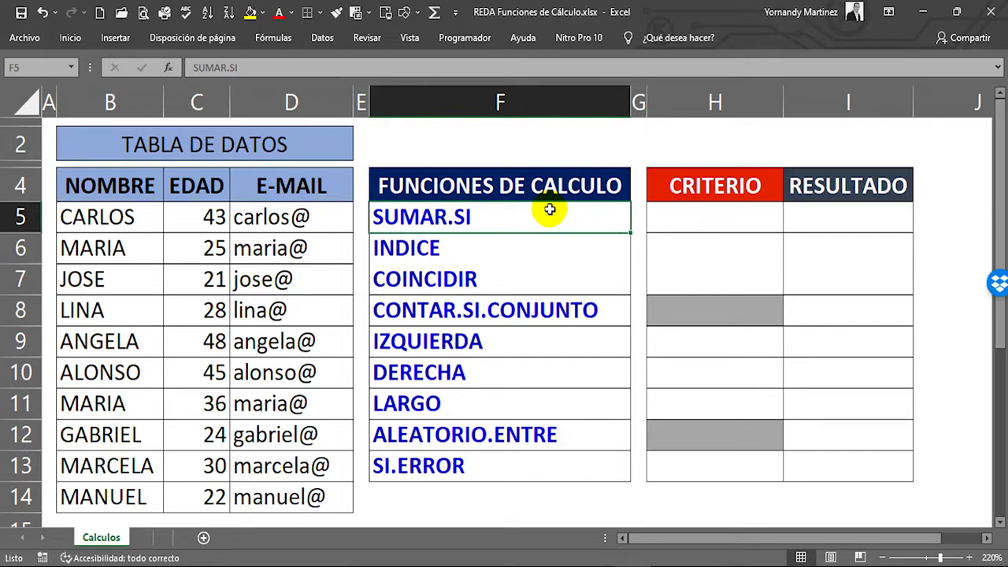
left_click(441, 252)
left_click(425, 271)
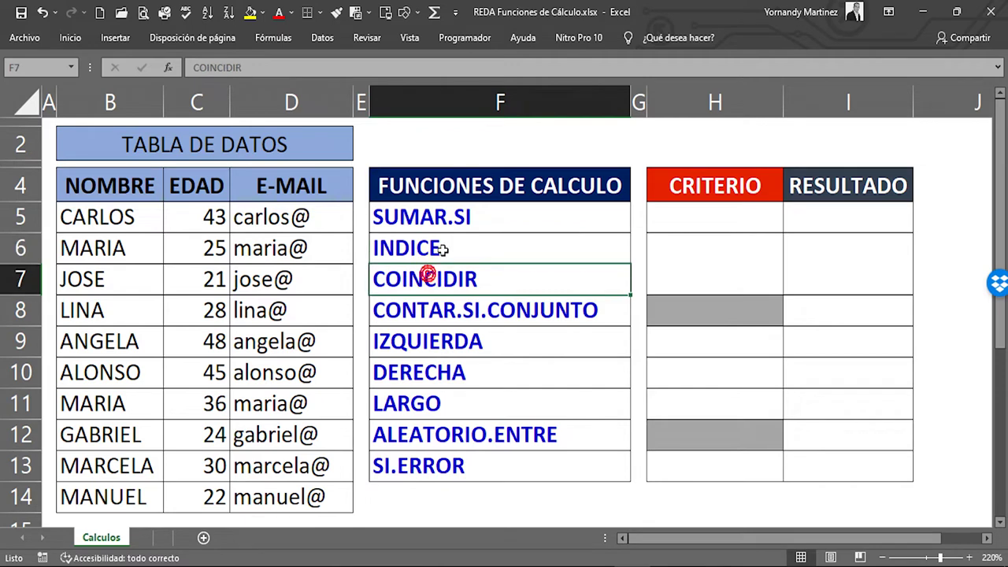
left_click(444, 249)
left_click(427, 273)
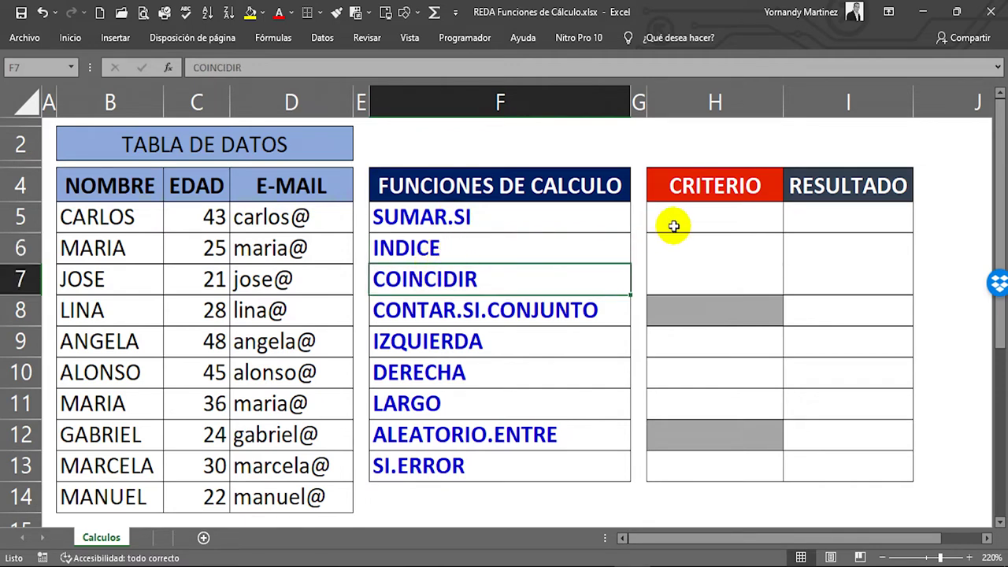
left_click(445, 253)
left_click(491, 109)
left_click(421, 249)
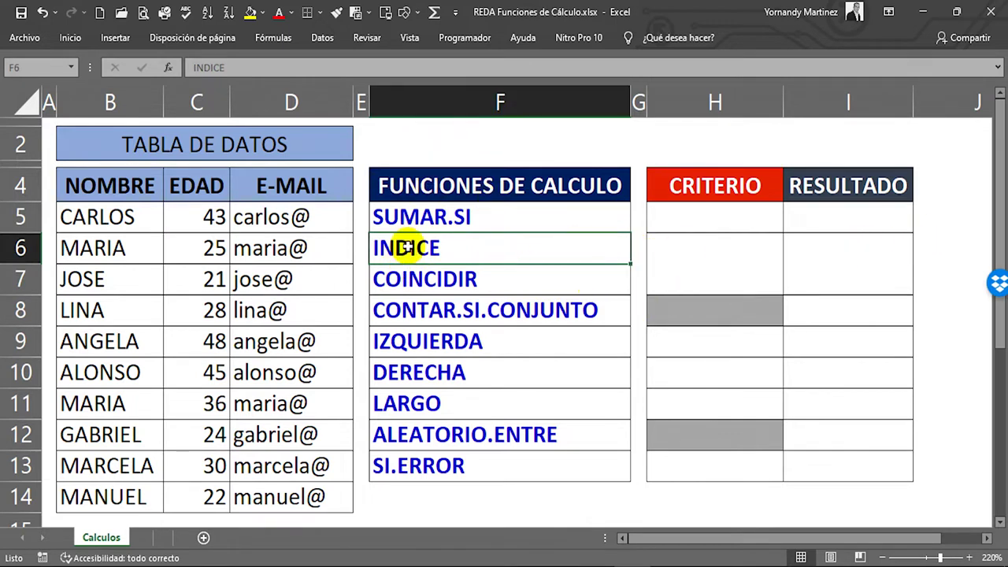
left_click(425, 276)
left_click(454, 252)
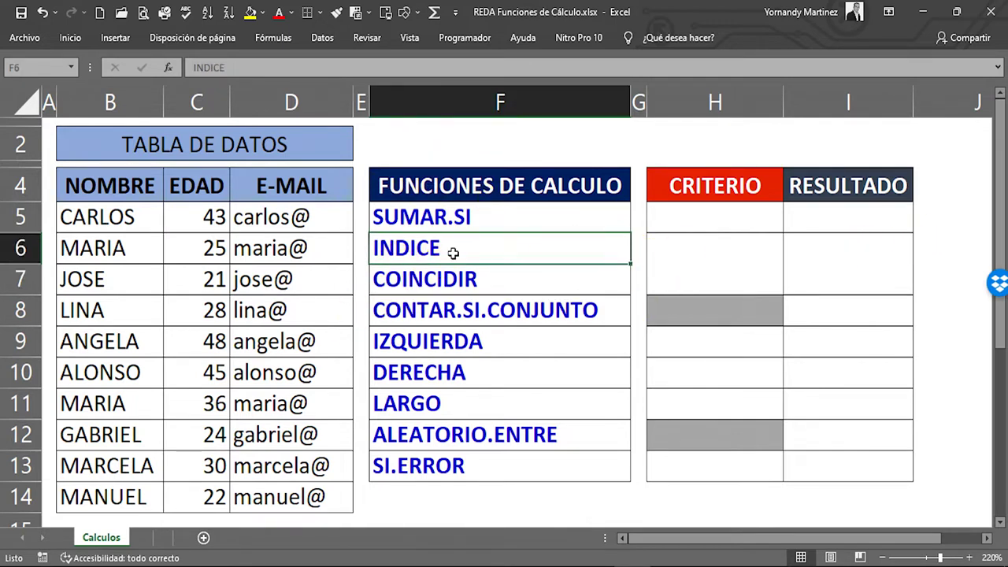
left_click(444, 275)
left_click(459, 250)
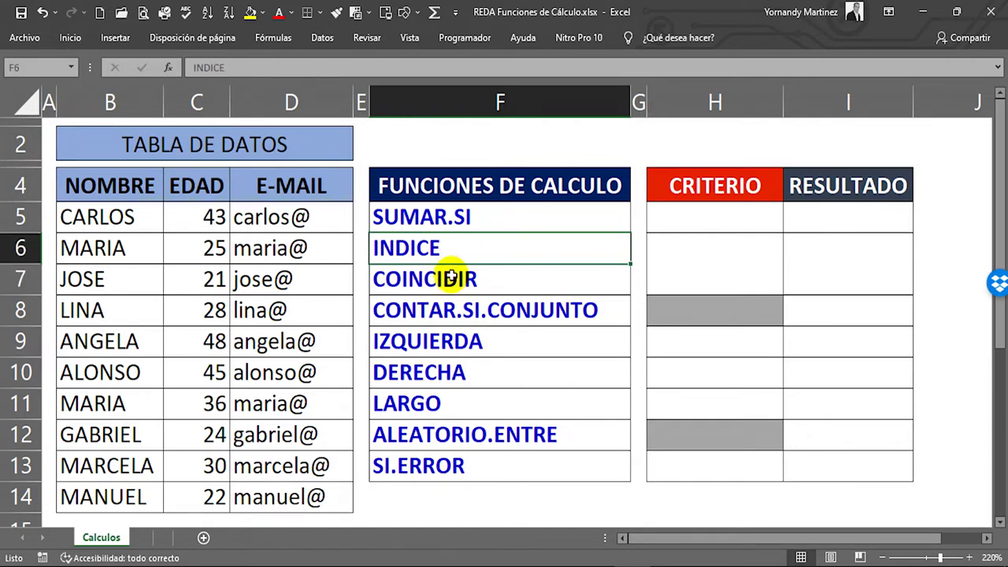
left_click(451, 277)
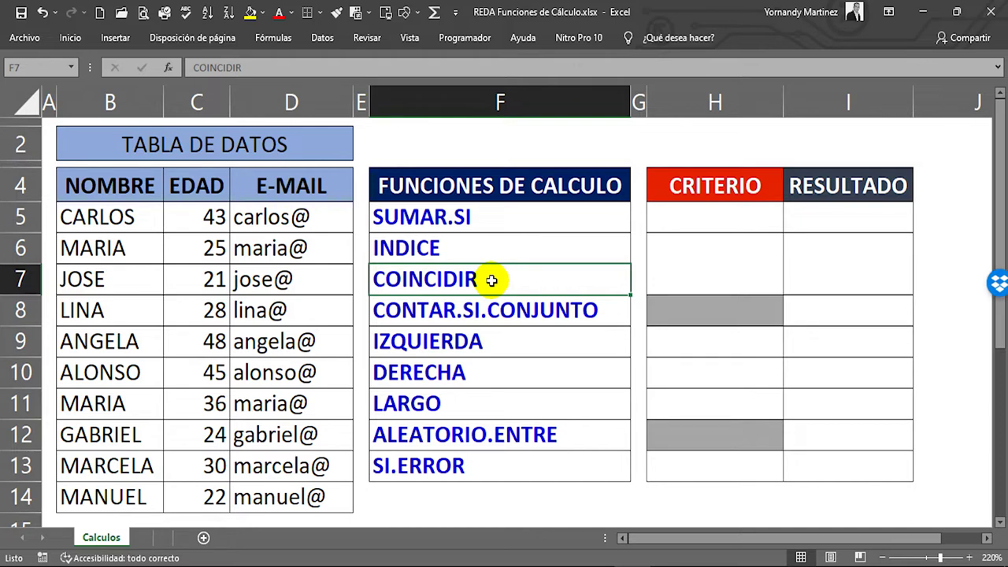
left_click_drag(425, 248, 427, 279)
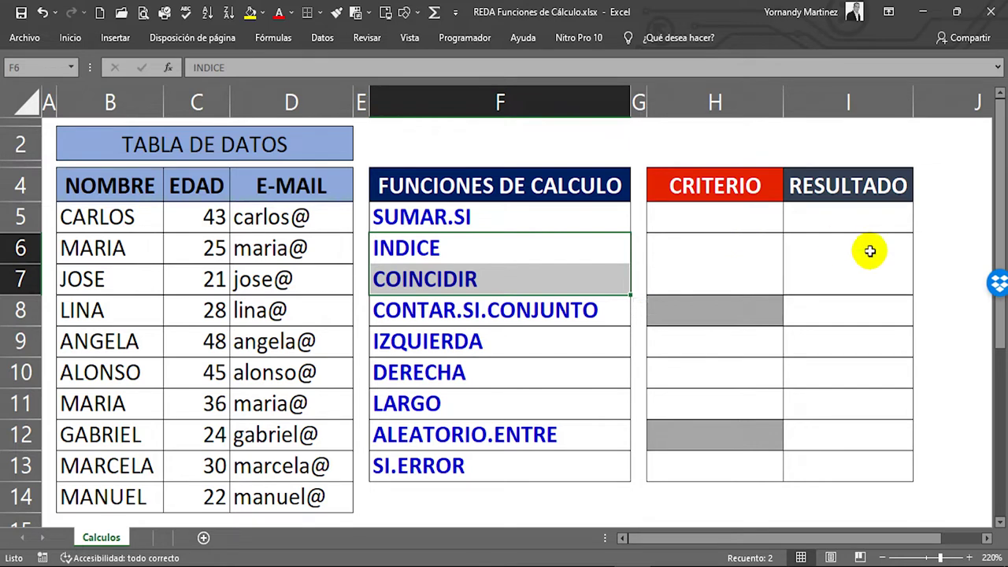
left_click(426, 315)
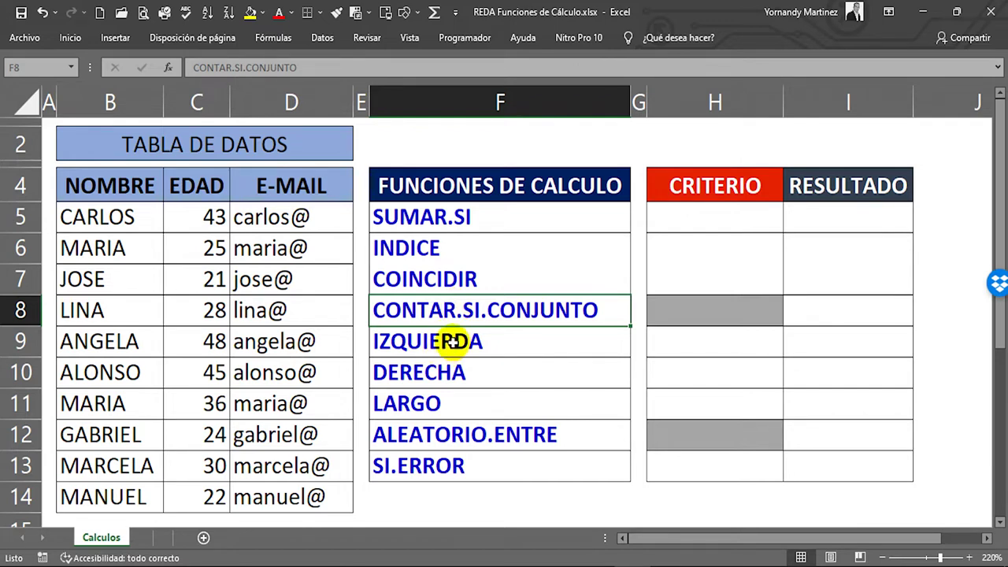
left_click(453, 341)
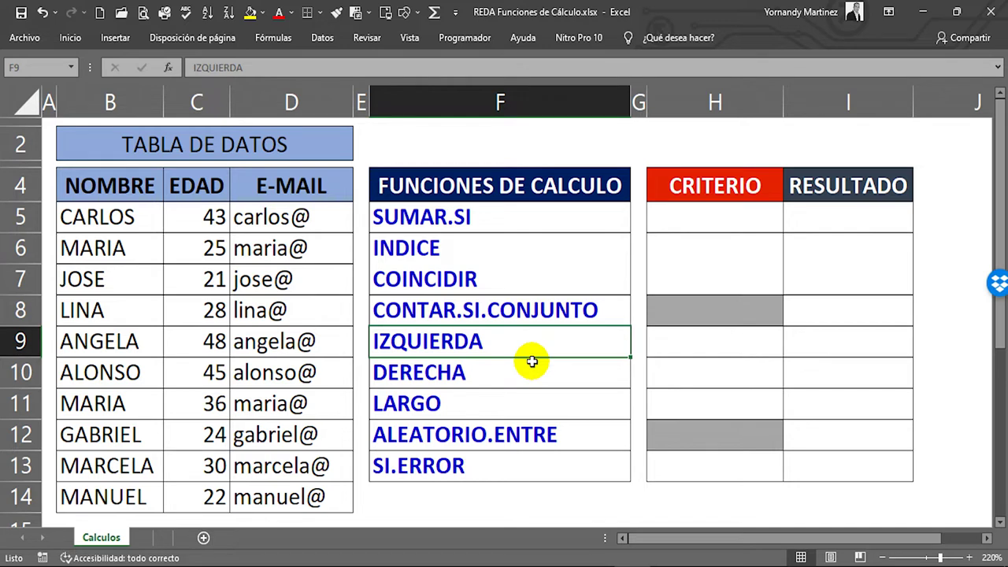
left_click(492, 364)
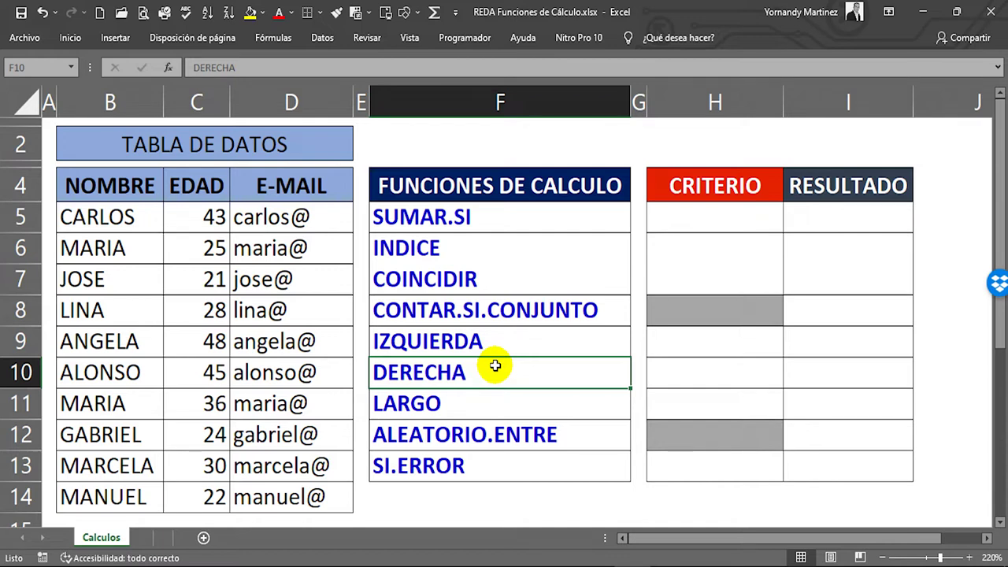
left_click(394, 406)
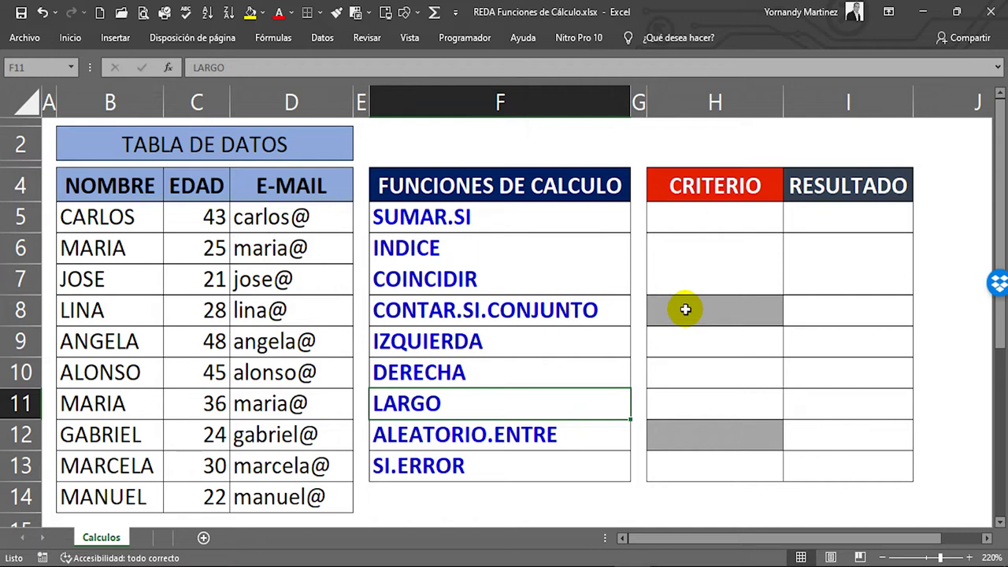
left_click(508, 443)
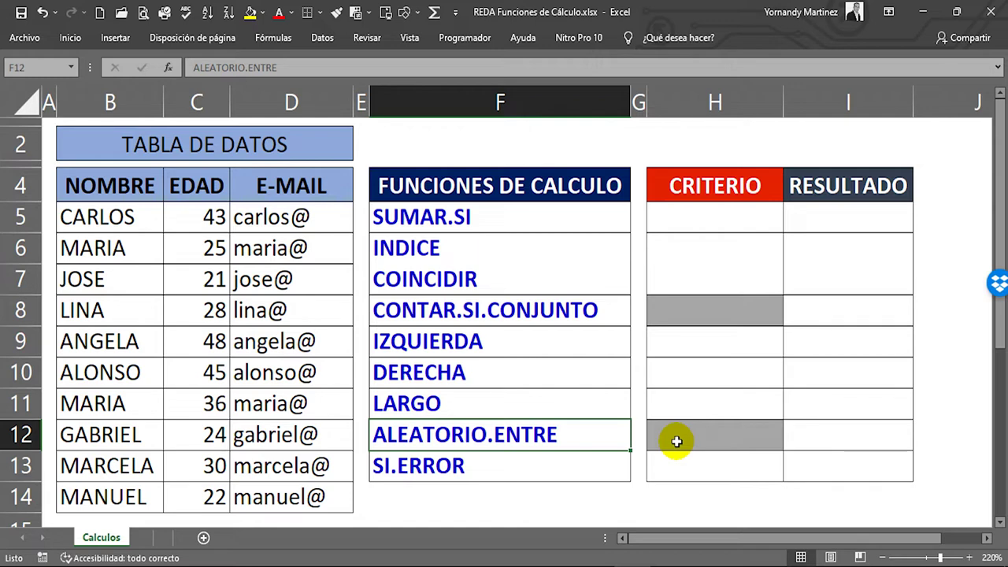
left_click(464, 470)
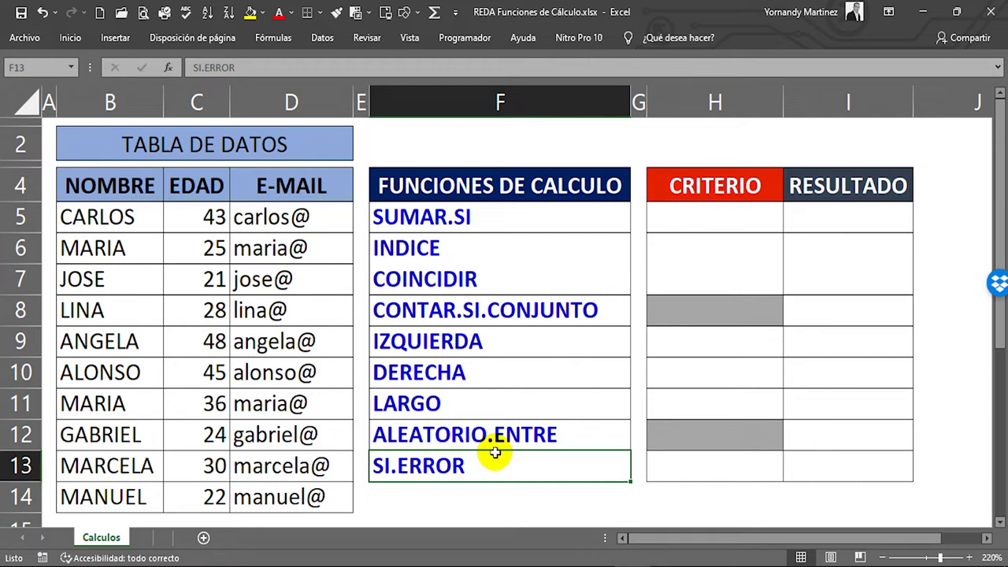
left_click(508, 224)
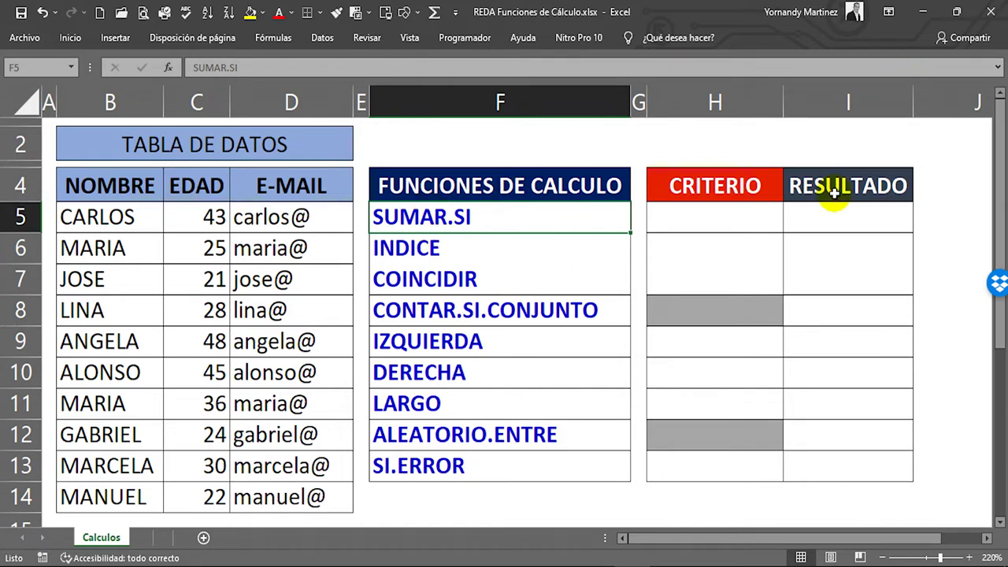
left_click(735, 213)
left_click(759, 279)
left_click(763, 341)
left_click(745, 380)
left_click(836, 207)
left_click(835, 206)
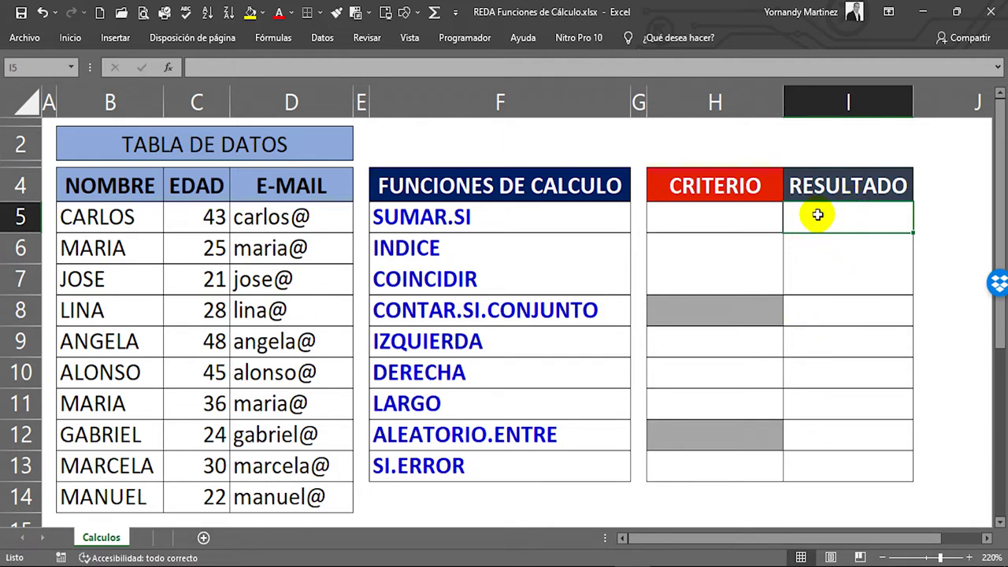
- Enter the first name found in both B6 and B11 as the SUMAR.SI criterion in cell H5
left_click(700, 221)
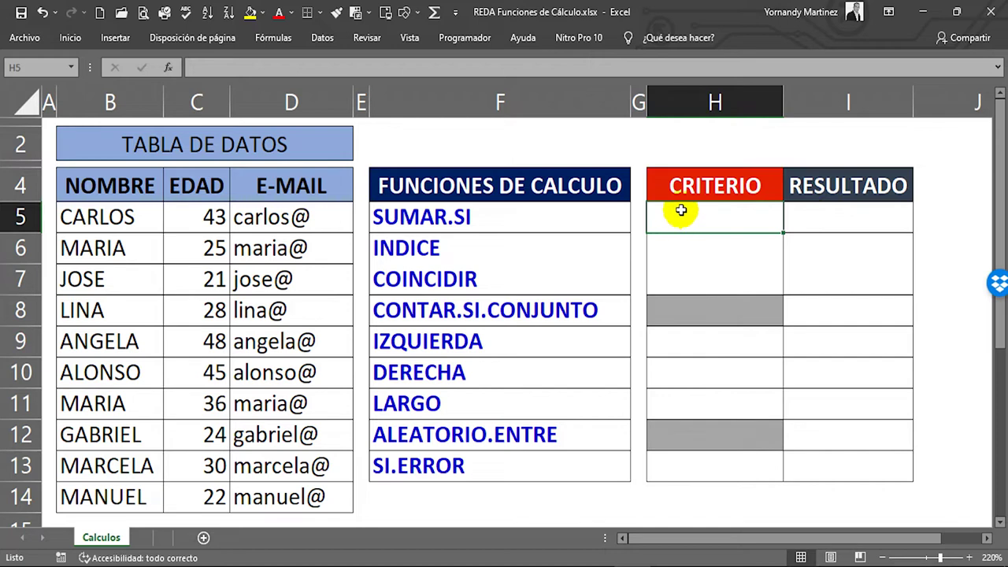
type("MARIA")
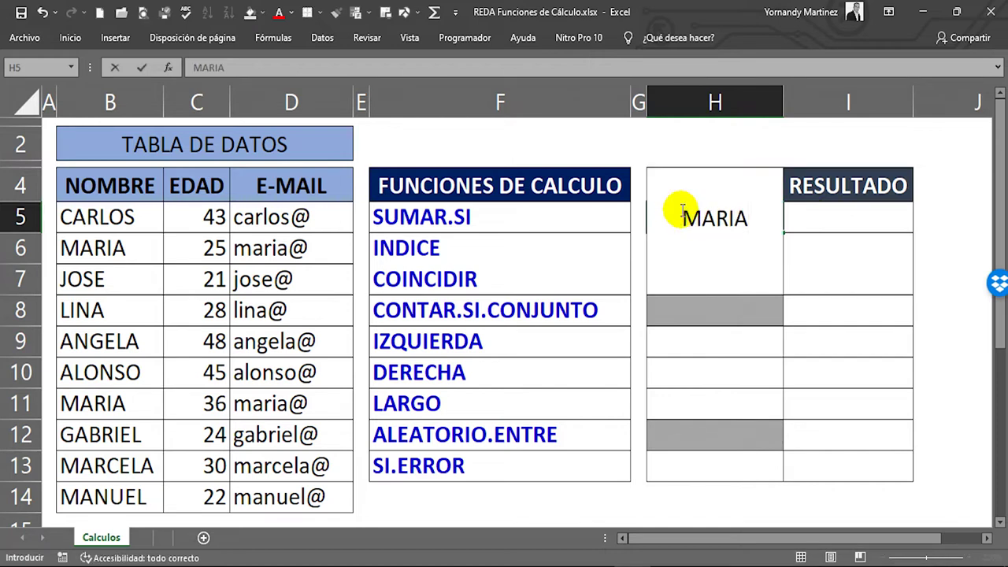
key("Return")
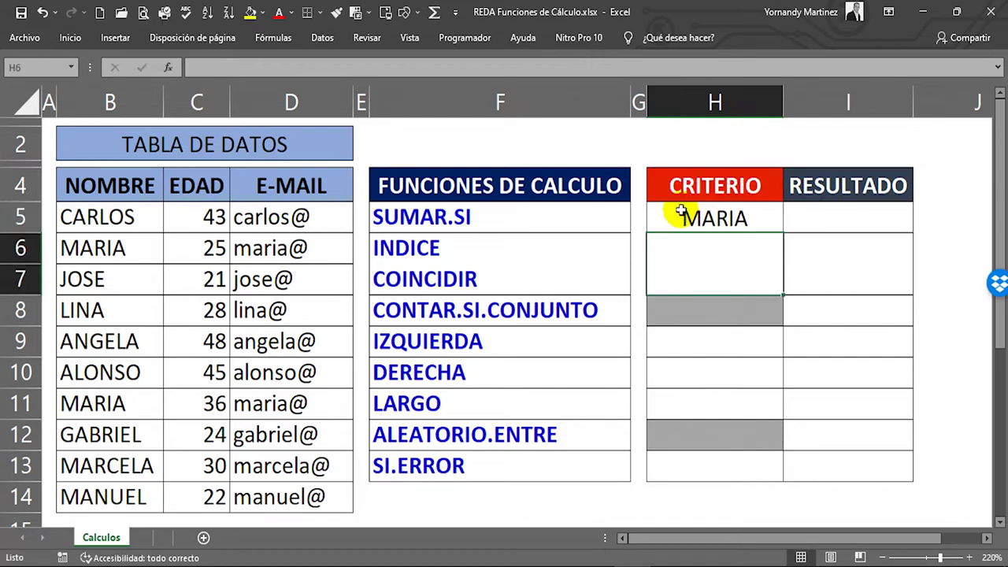
left_click(714, 224)
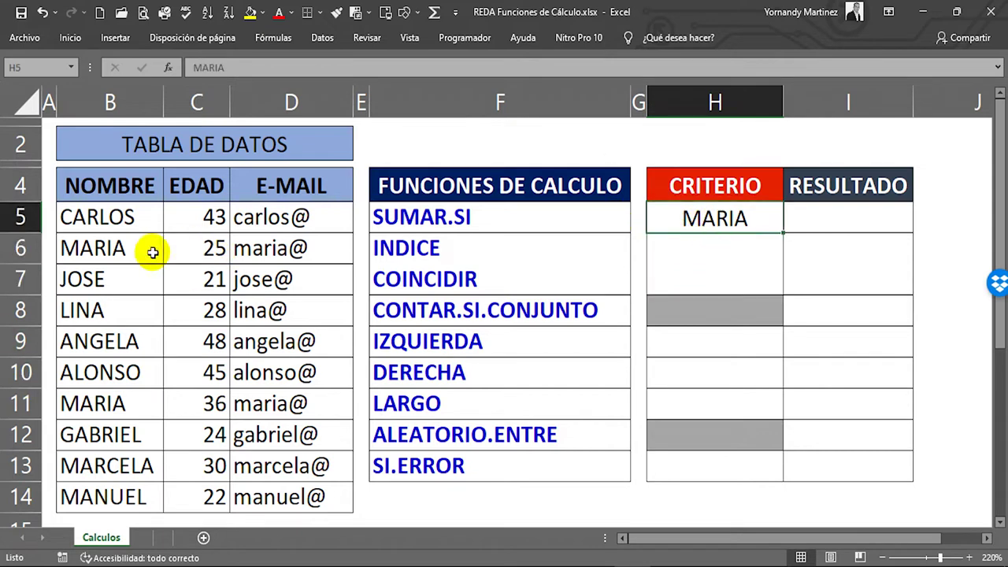
left_click(130, 248)
left_click(93, 404)
left_click(111, 247)
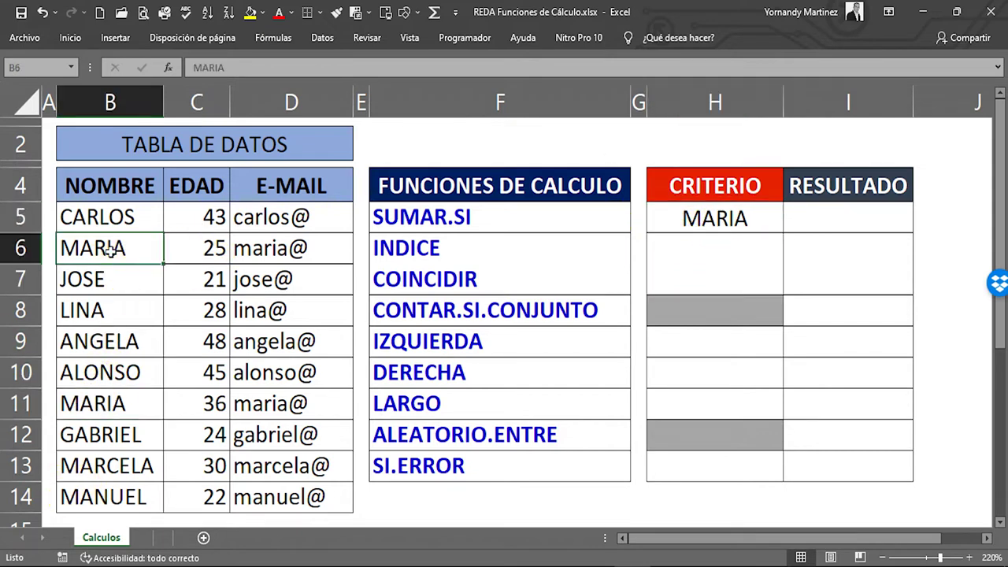
left_click(122, 406)
- Sum the ages matching the criterion by entering =SUMAR.SI(B5:B14;H5;C5:C14) in cell I5
left_click(847, 217)
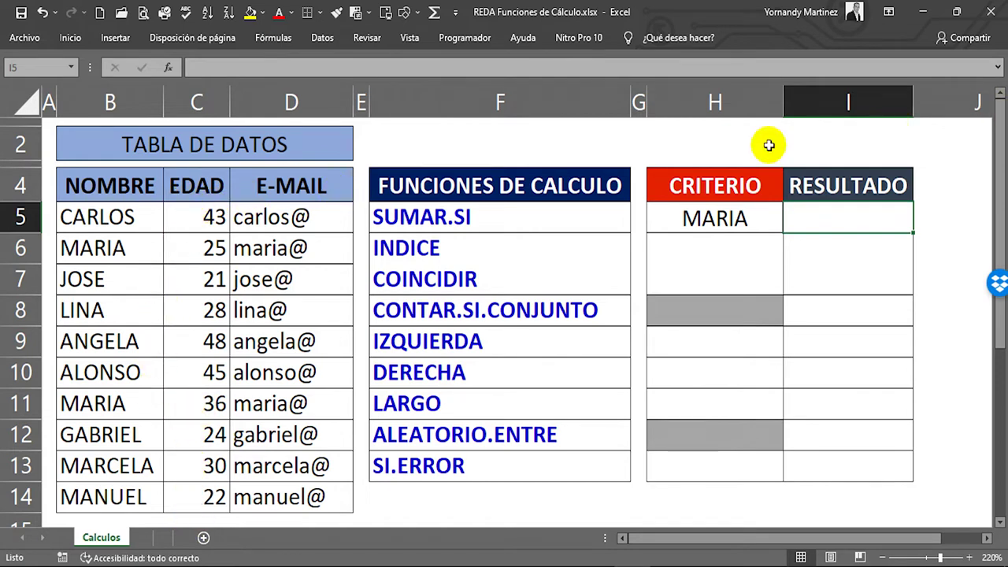
left_click(714, 219)
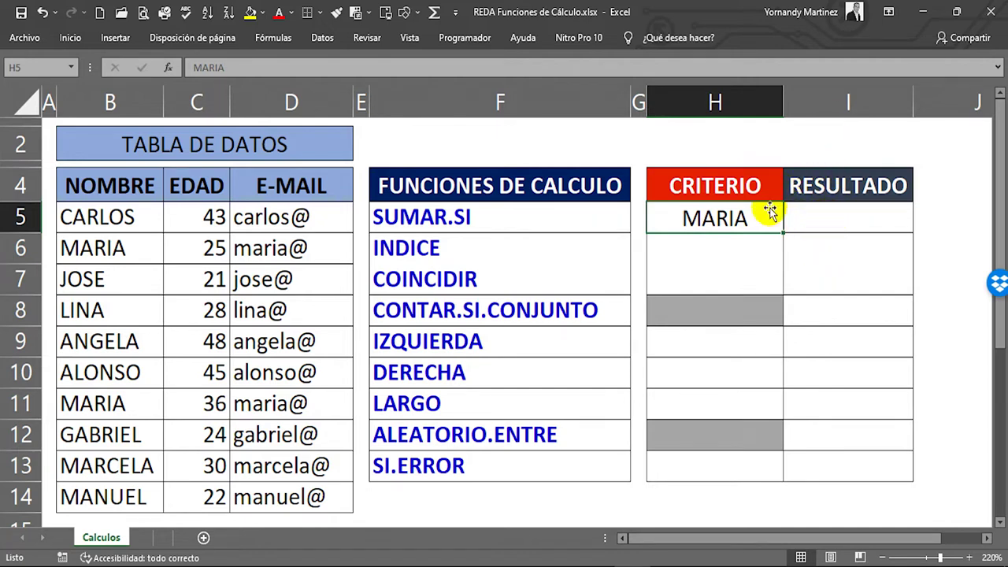
left_click(835, 226)
type("=")
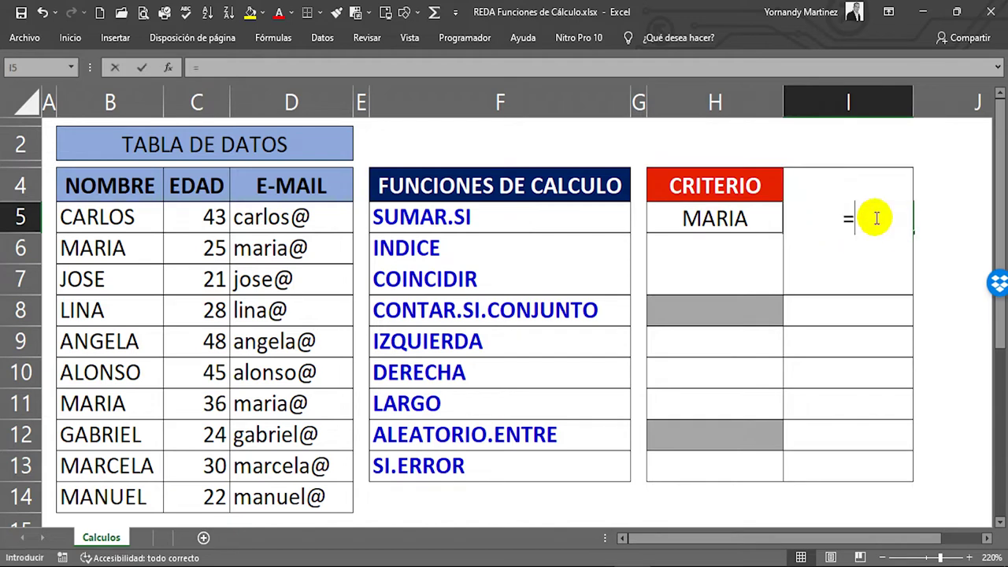
type("SUMAR")
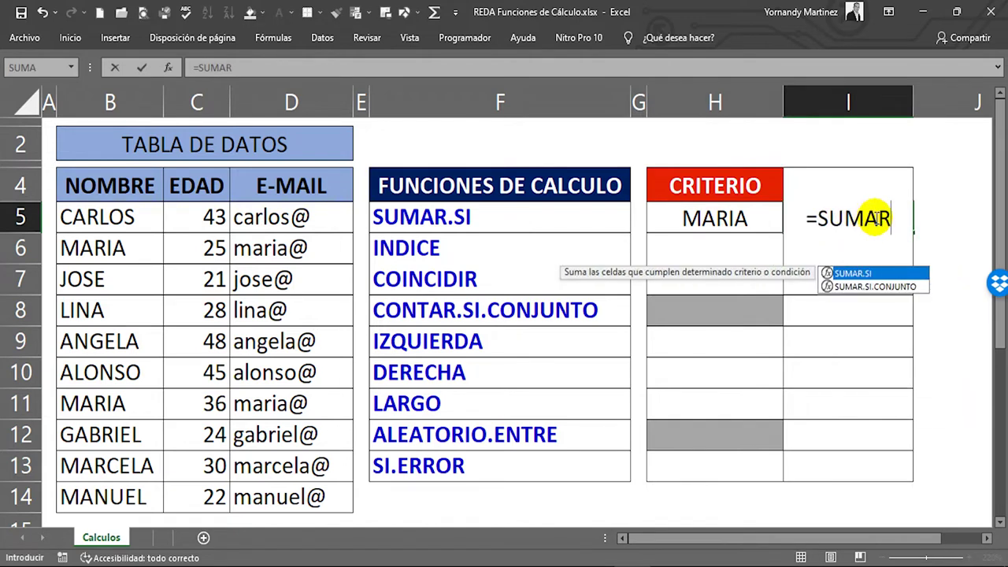
double_click(870, 275)
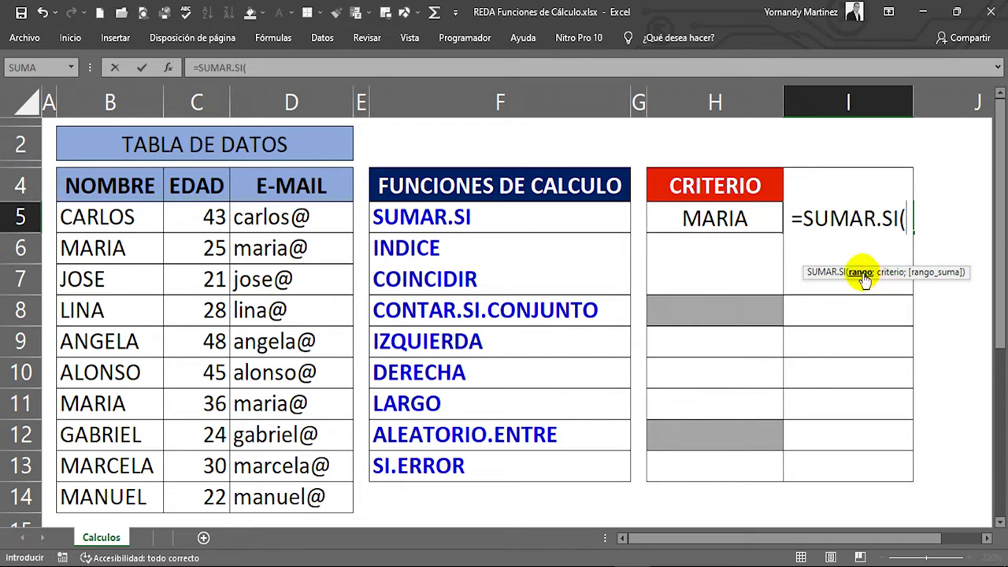
left_click_drag(133, 217, 138, 496)
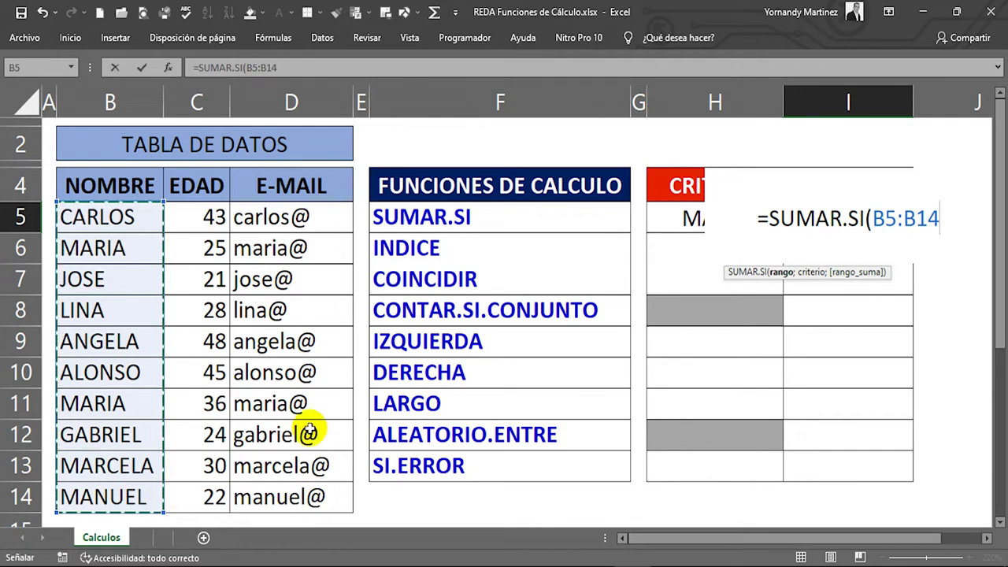
type(";")
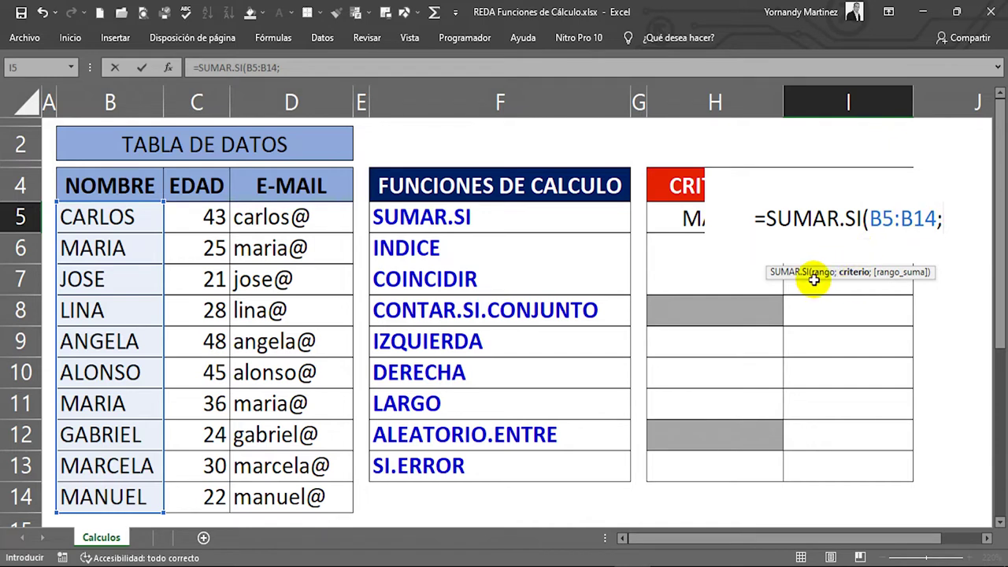
left_click(674, 219)
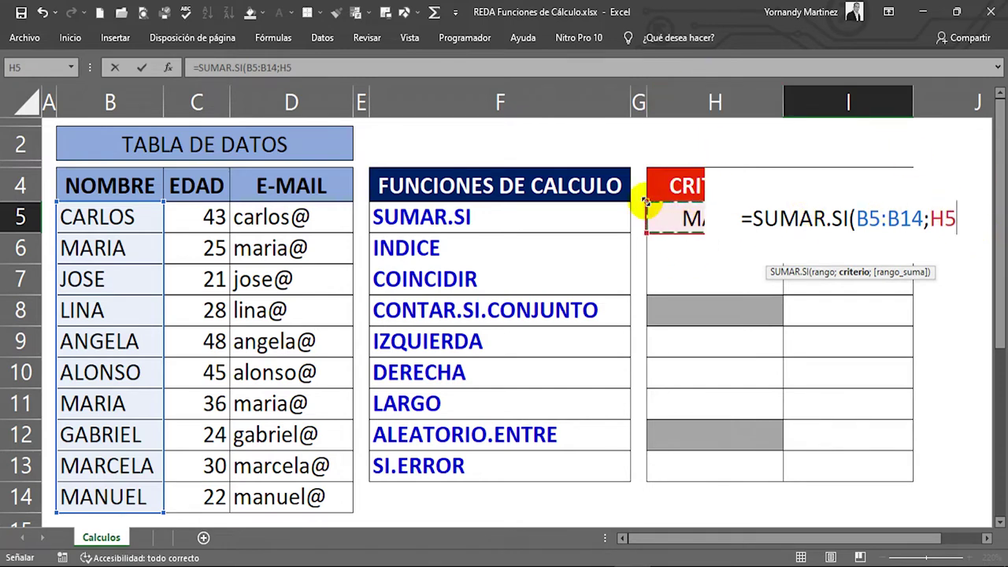
type(";")
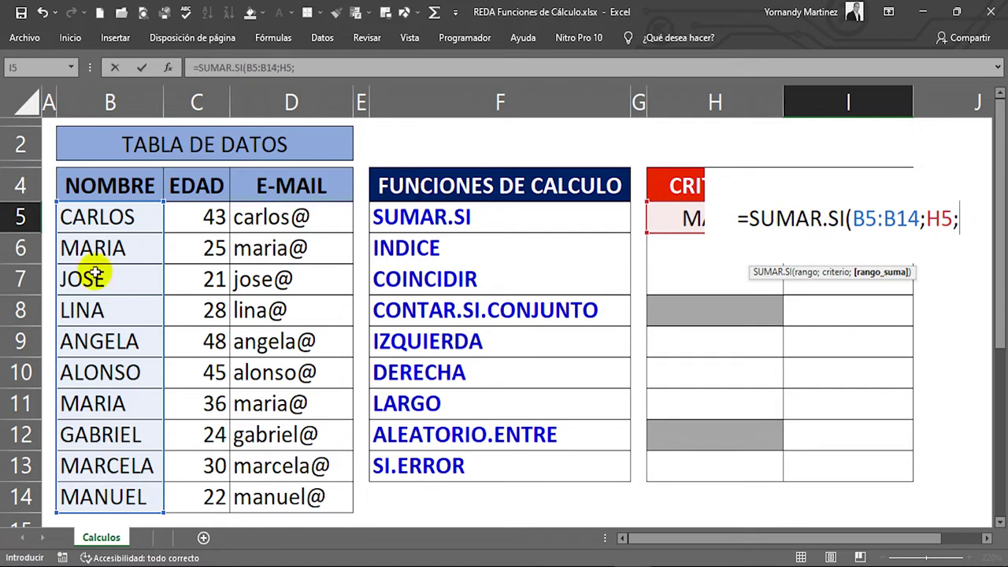
left_click_drag(214, 218, 214, 497)
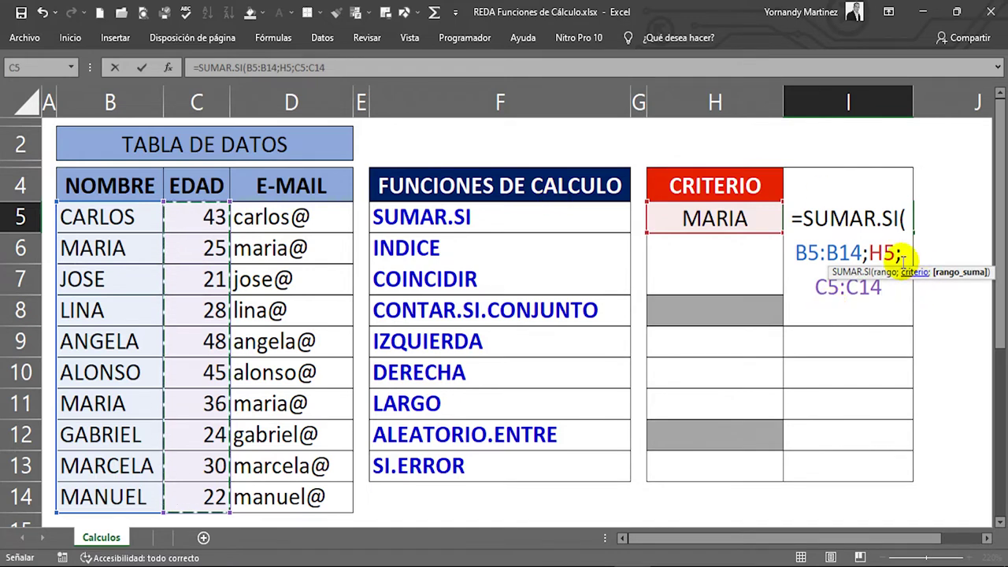
type(")")
key("Return")
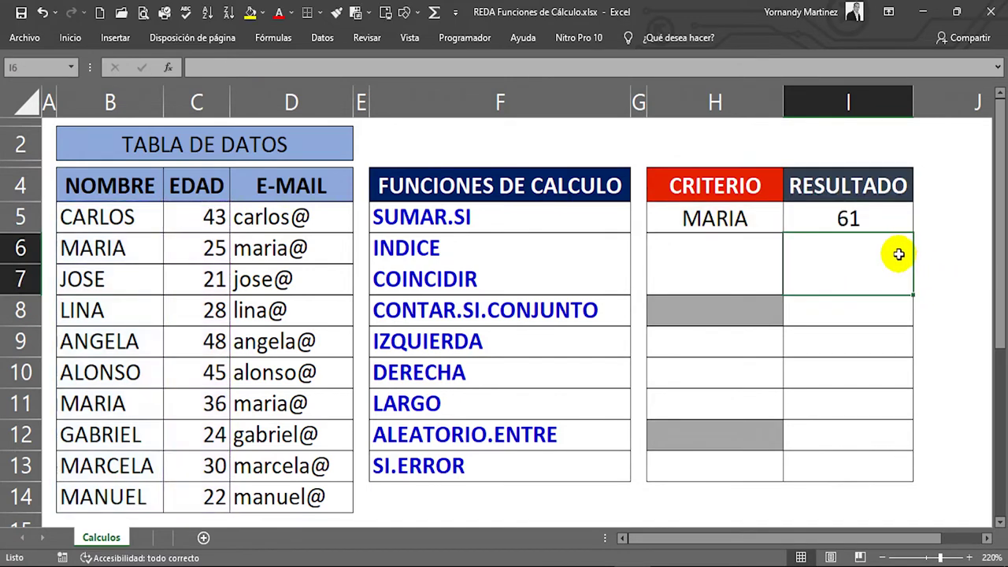
- Inspect the ranges of the SUMAR.SI formula in I5 and check its result against the sum of C6 and C11
left_click(889, 200)
double_click(865, 217)
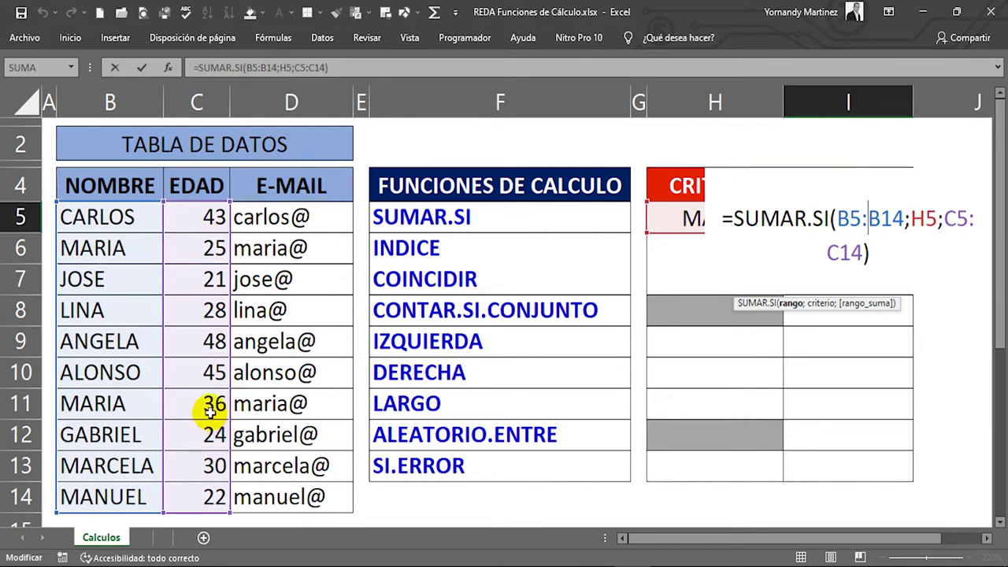
key("ctrl+Return")
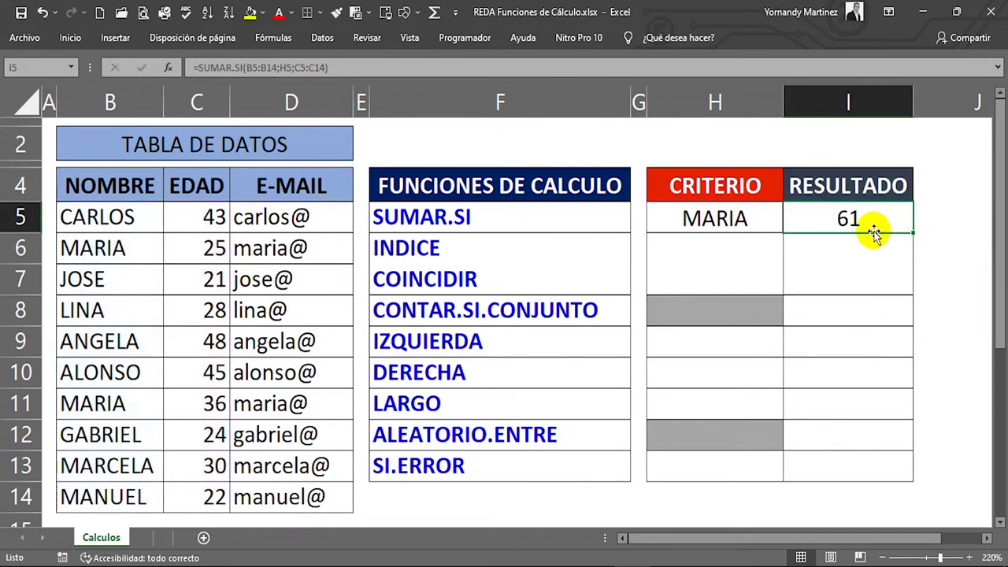
left_click(212, 242)
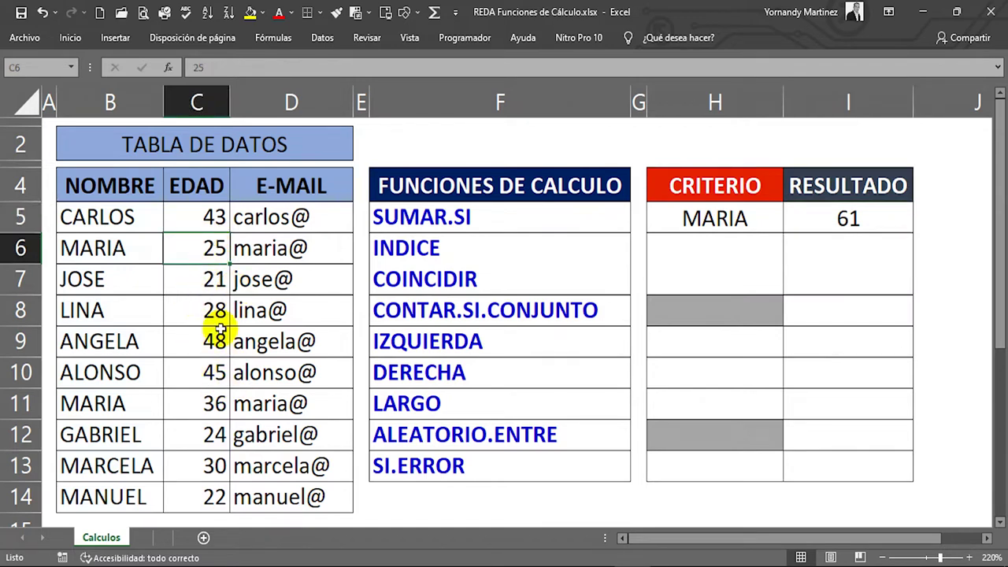
left_click(211, 403, "ctrl")
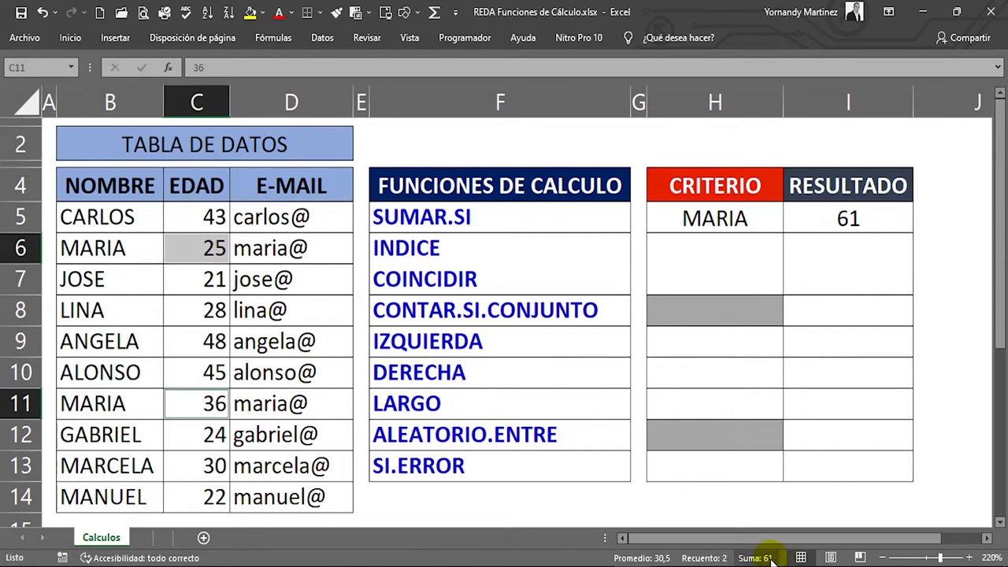
left_click(741, 221)
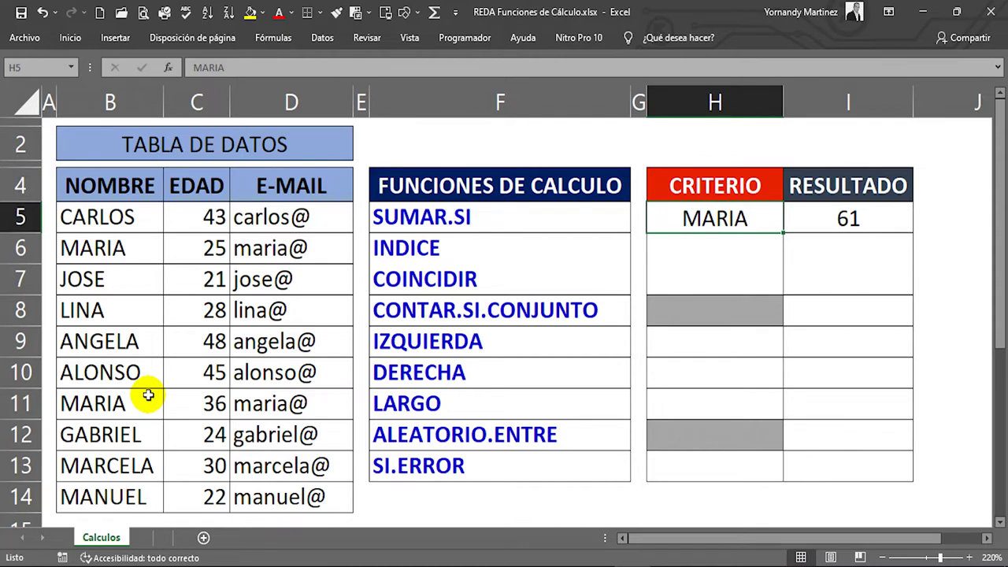
- Replace the name in cell B10 with the criterion name from H5 to test the SUMAR.SI formula
left_click(110, 371)
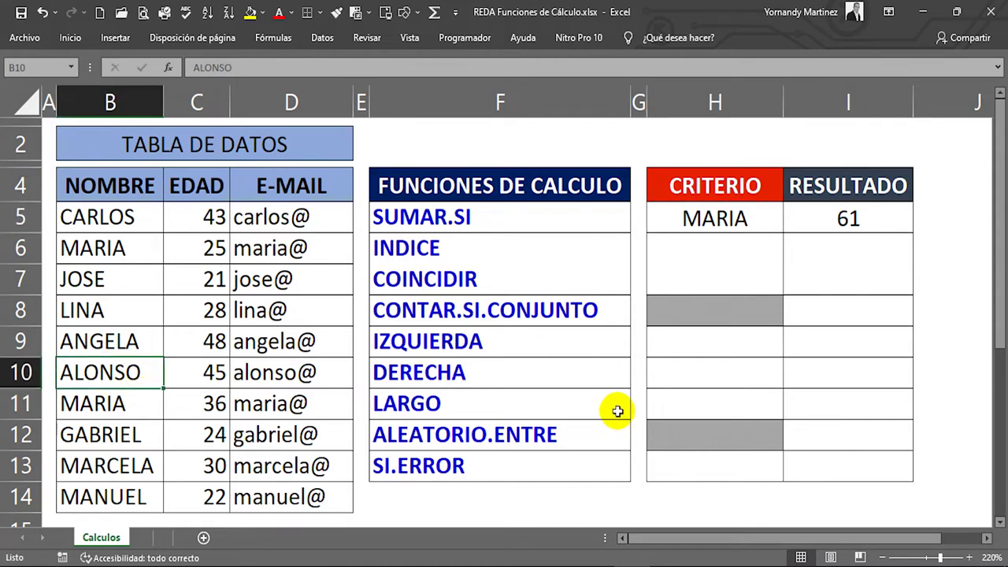
type("M")
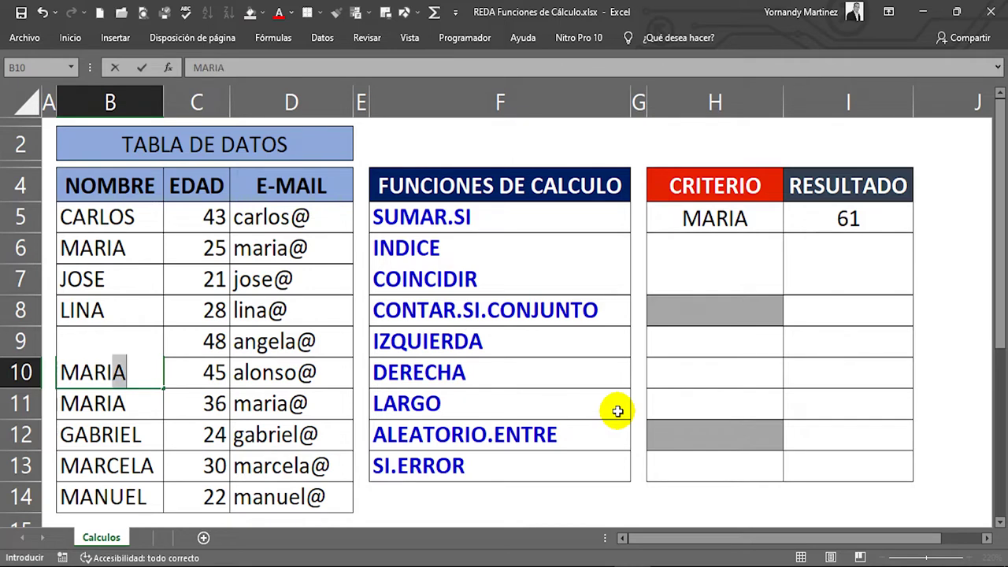
type("ARIA")
key("Return")
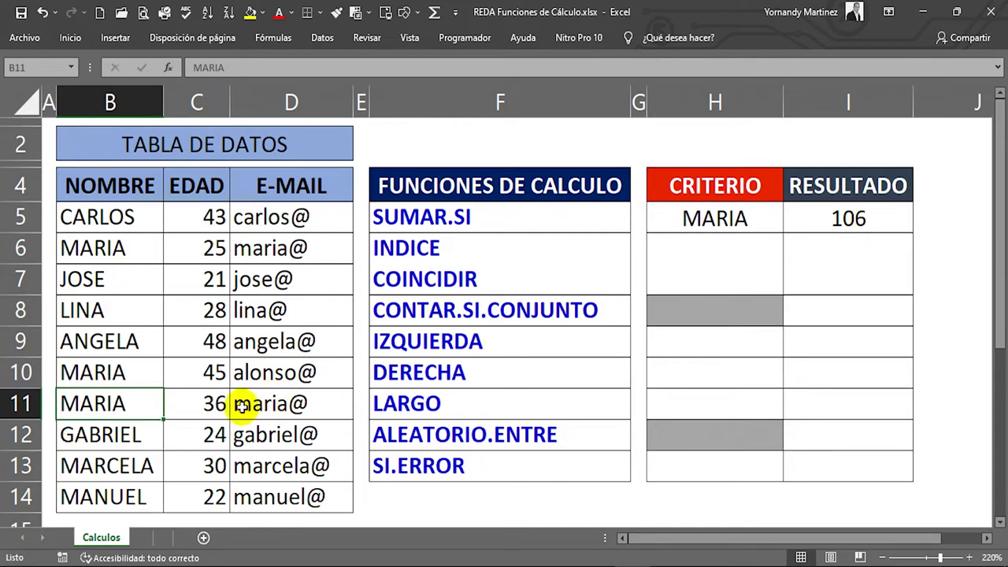
- Check the sum of the ages in C6, C10 and C11 against I5 and undo the name change in B10
left_click(216, 377)
left_click(212, 403, "ctrl")
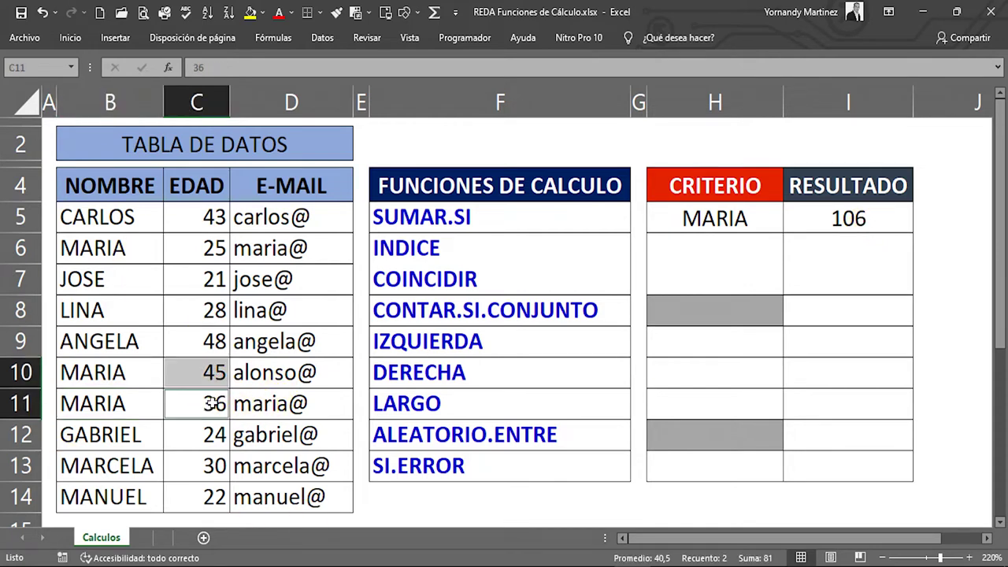
left_click(197, 253, "ctrl")
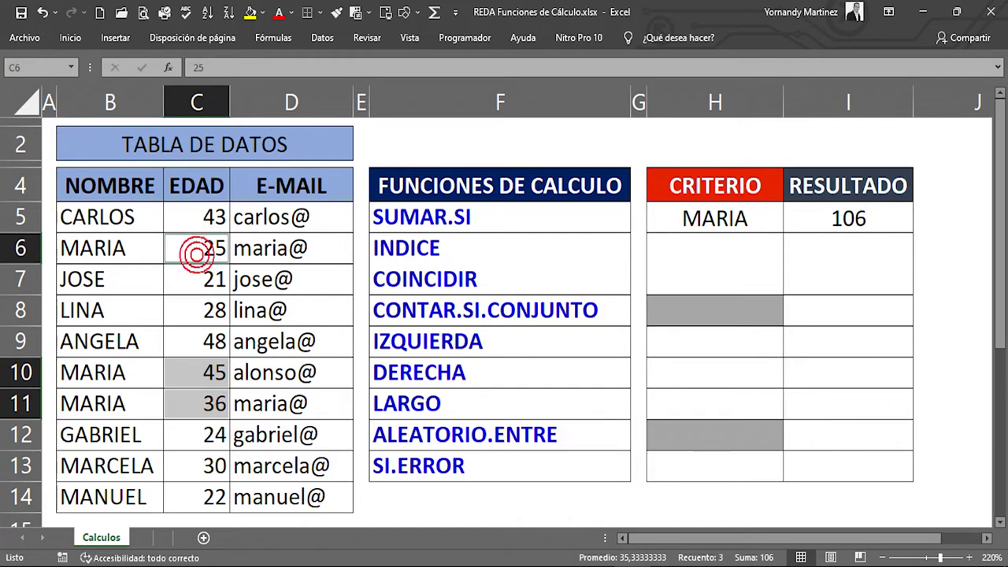
left_click(718, 219)
left_click(46, 11)
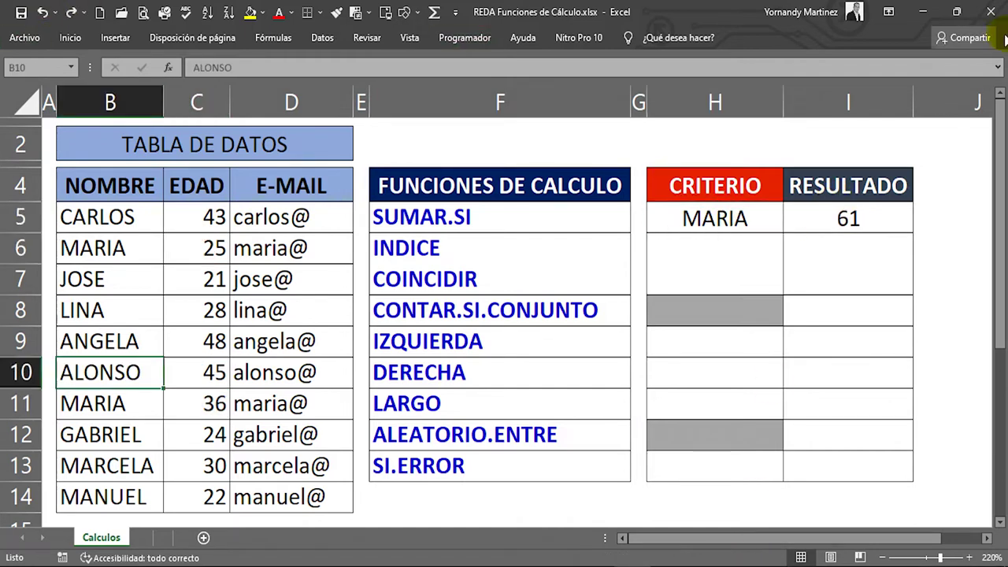
- Change the SUMAR.SI criterion in H5 to the name in B8 and compare the result in I5 with C8
left_click(712, 225)
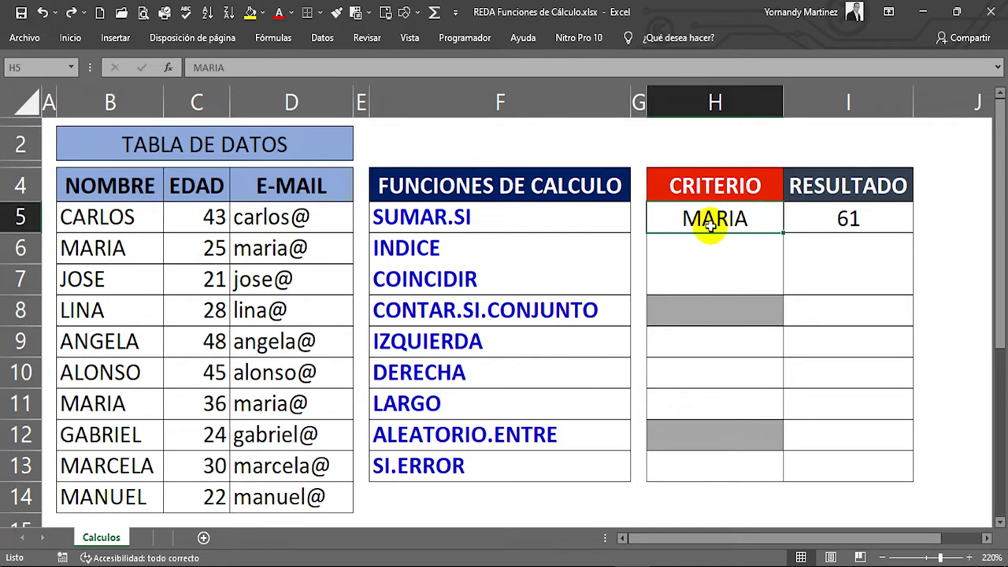
type("LINA")
key("Return")
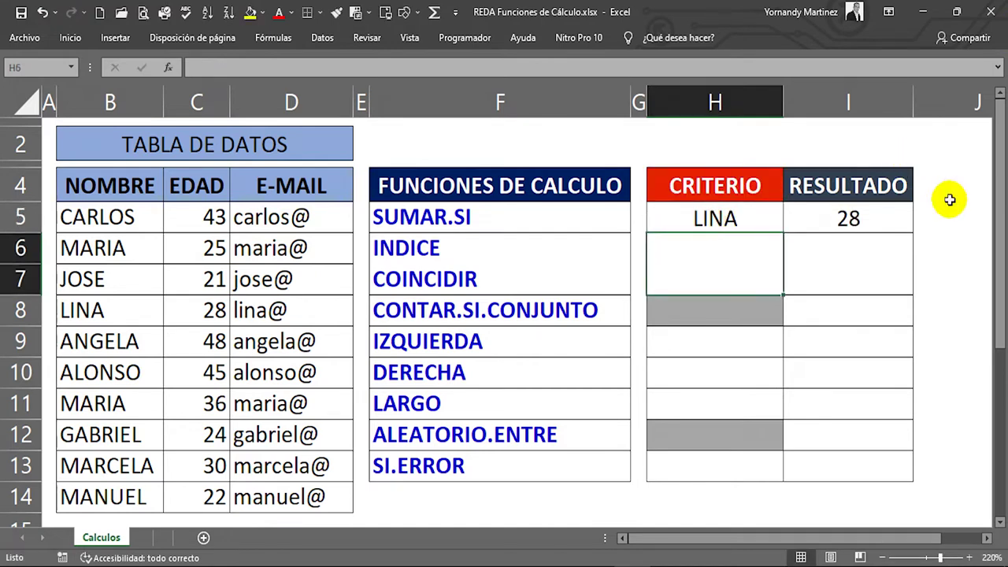
left_click(892, 218)
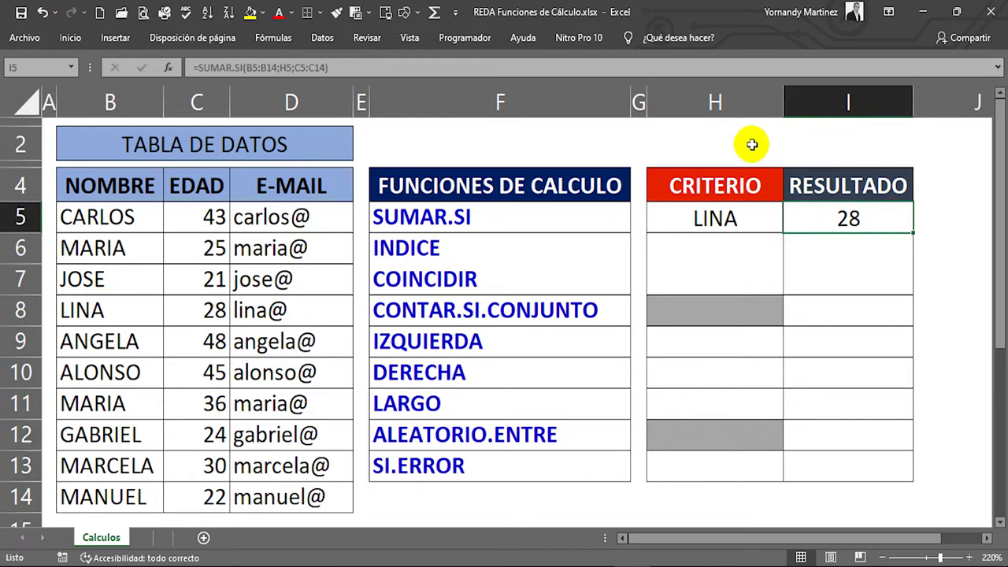
left_click(214, 311)
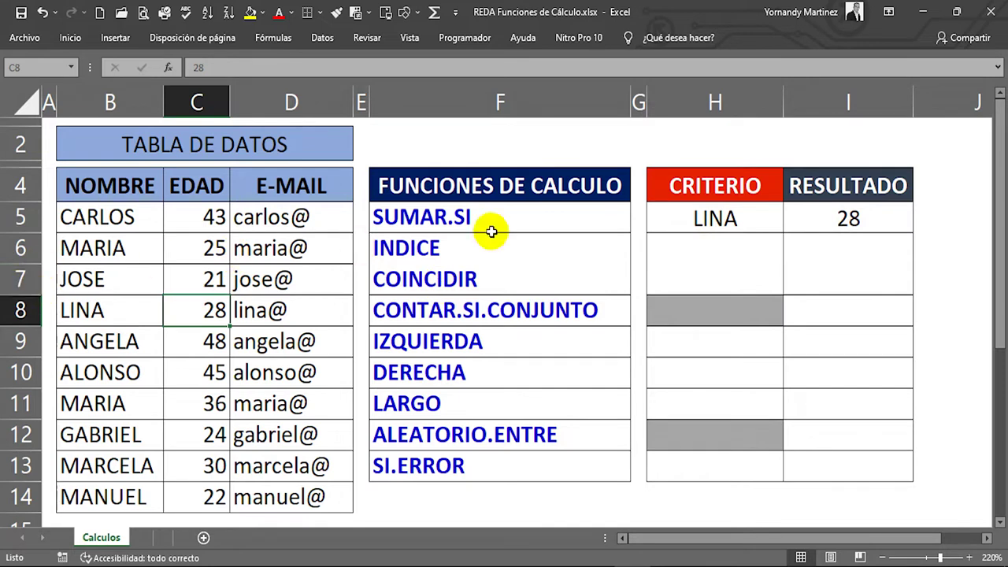
- Review the INDICE and COINCIDIR entries in F6:F7, their CRITERIO and RESULTADO cells, and the names in the NOMBRE column
left_click(410, 250)
left_click(429, 281)
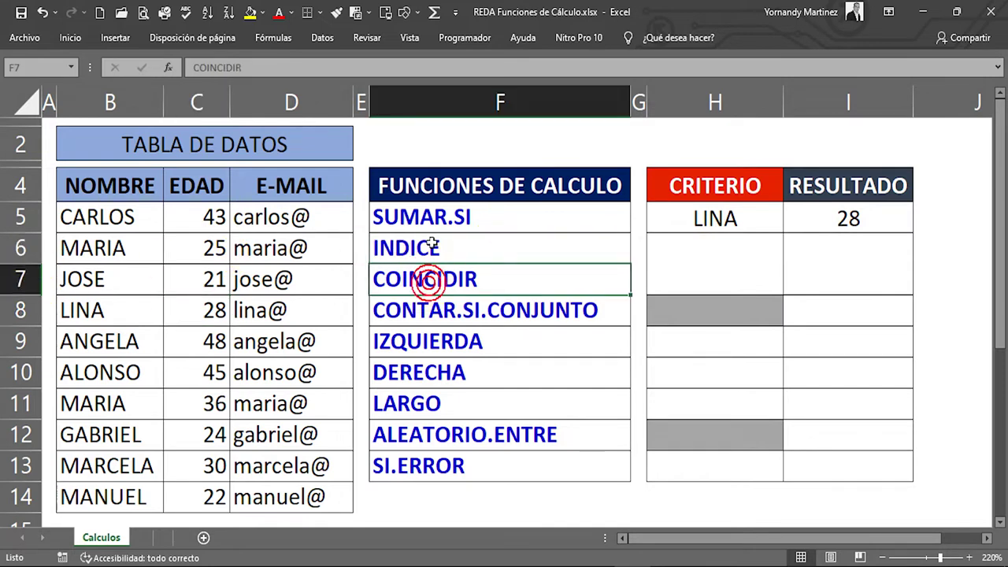
left_click(433, 244)
left_click(429, 271)
left_click(443, 243)
left_click(442, 274)
left_click(716, 266)
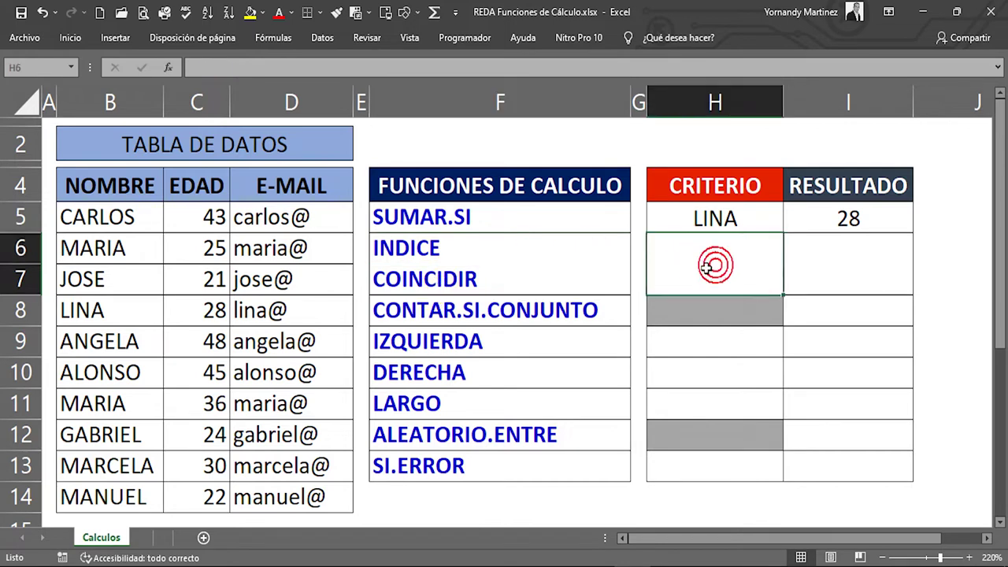
left_click(842, 269)
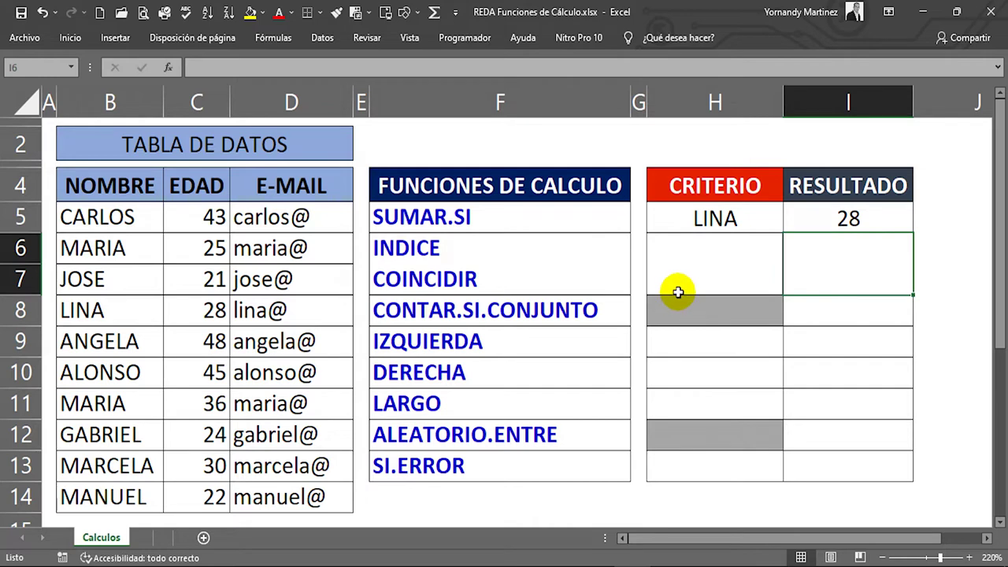
left_click(716, 258)
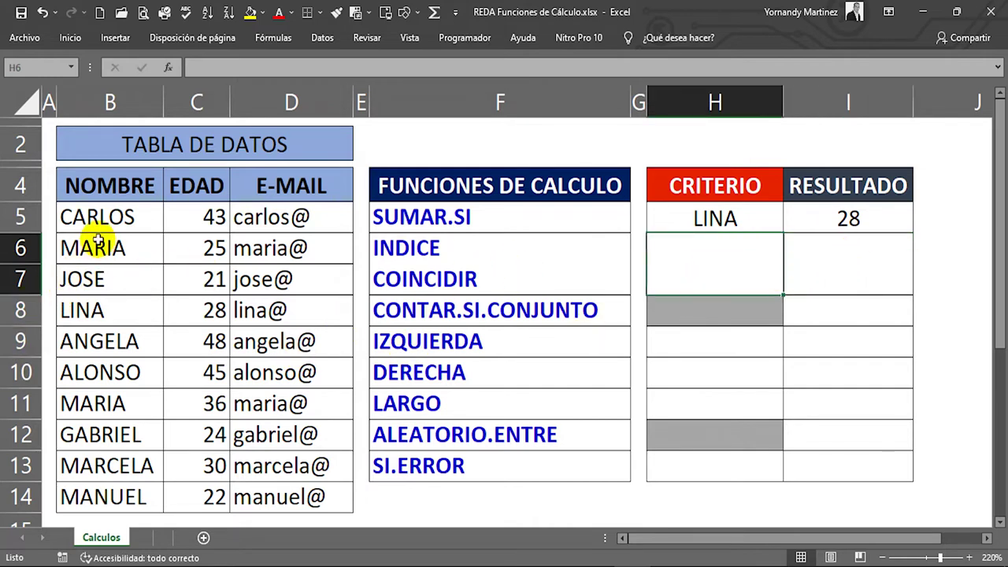
left_click_drag(105, 224, 108, 346)
left_click(108, 347)
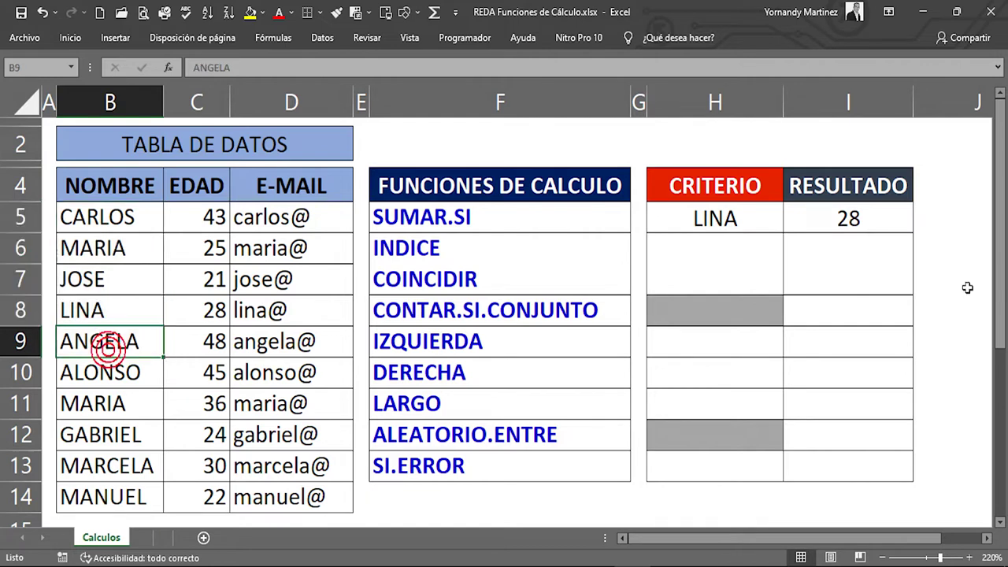
left_click(817, 267)
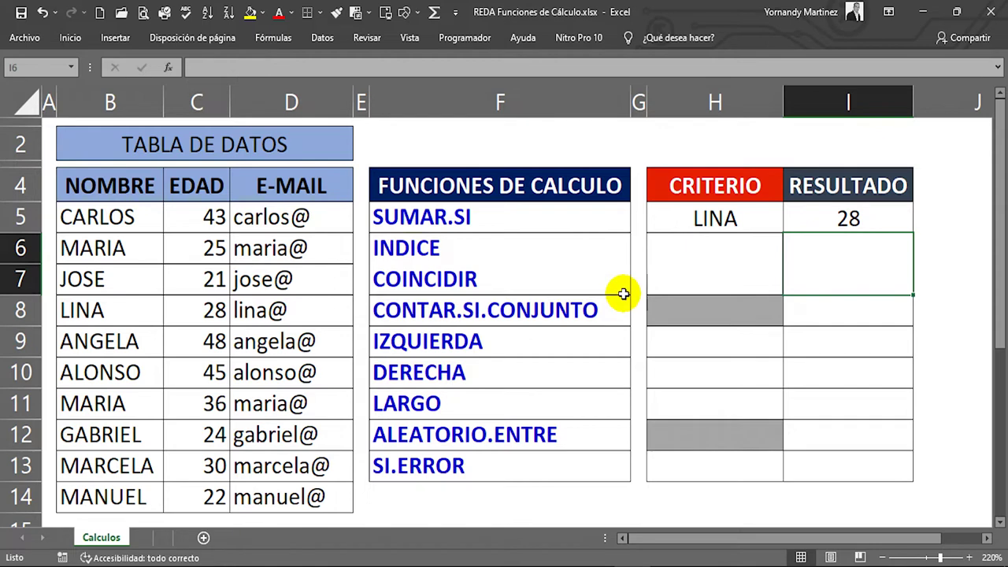
- Enter MANUAL as the INDICE and COINCIDIR criterion in cell H6 and locate the e-mail to look up in D14
left_click(712, 278)
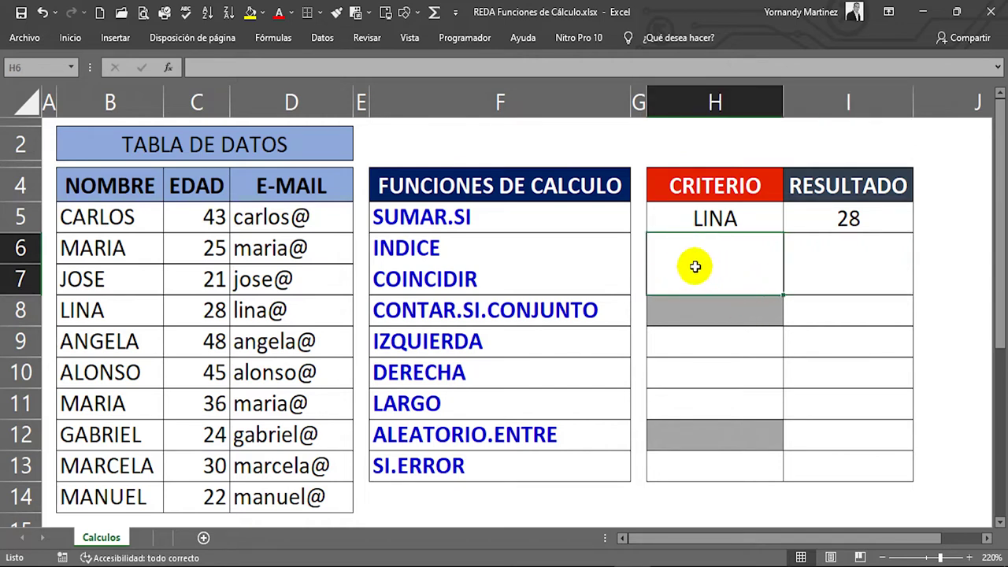
type("MANUAL")
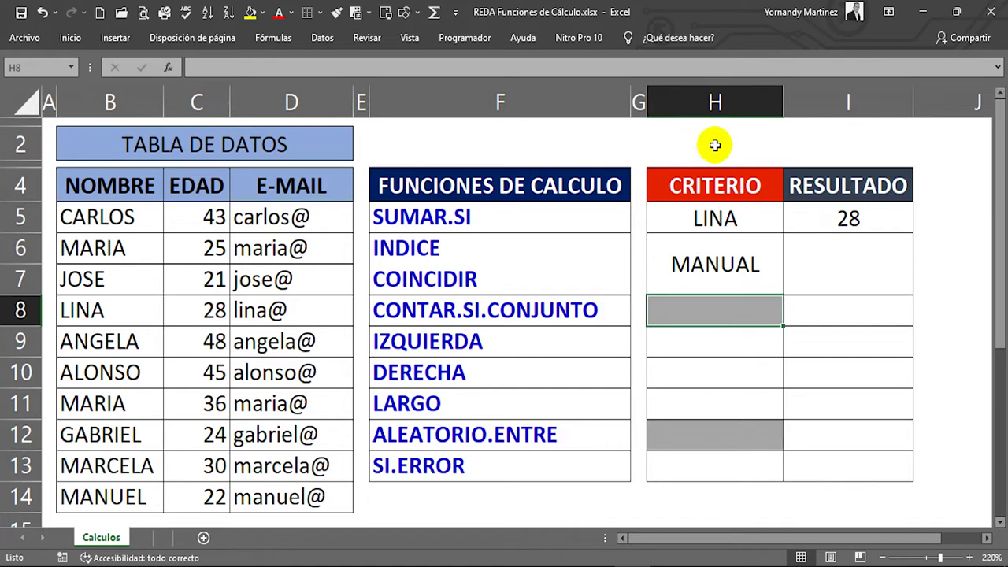
left_click(837, 268)
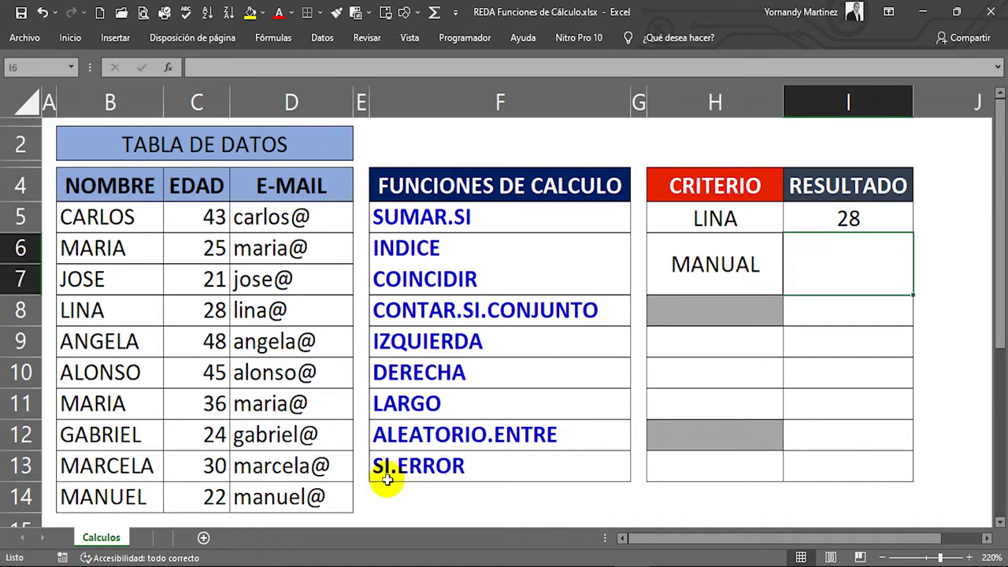
left_click(252, 503)
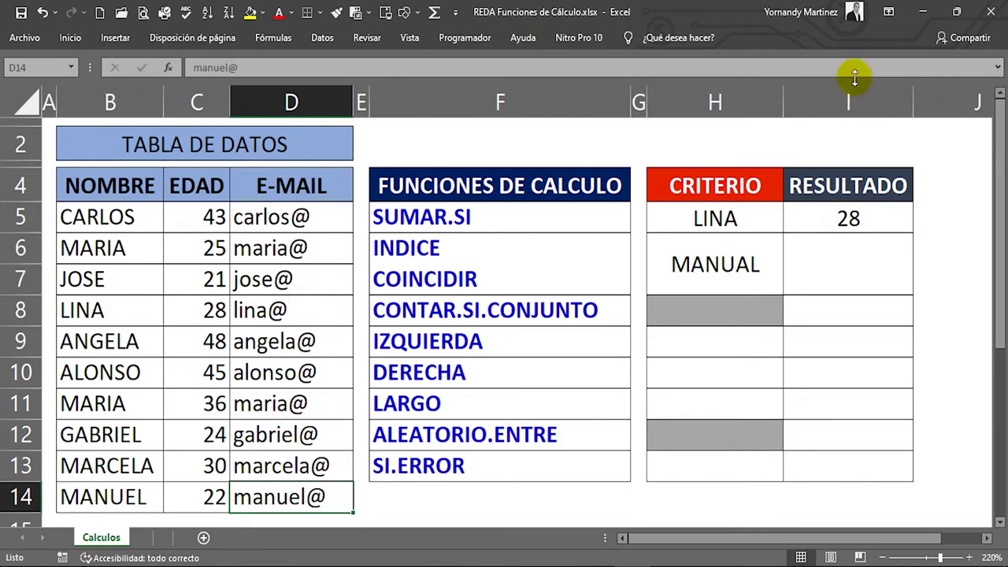
- Start an INDICE formula in cell I6 with the data range B5:D14 as its matrix
left_click(832, 281)
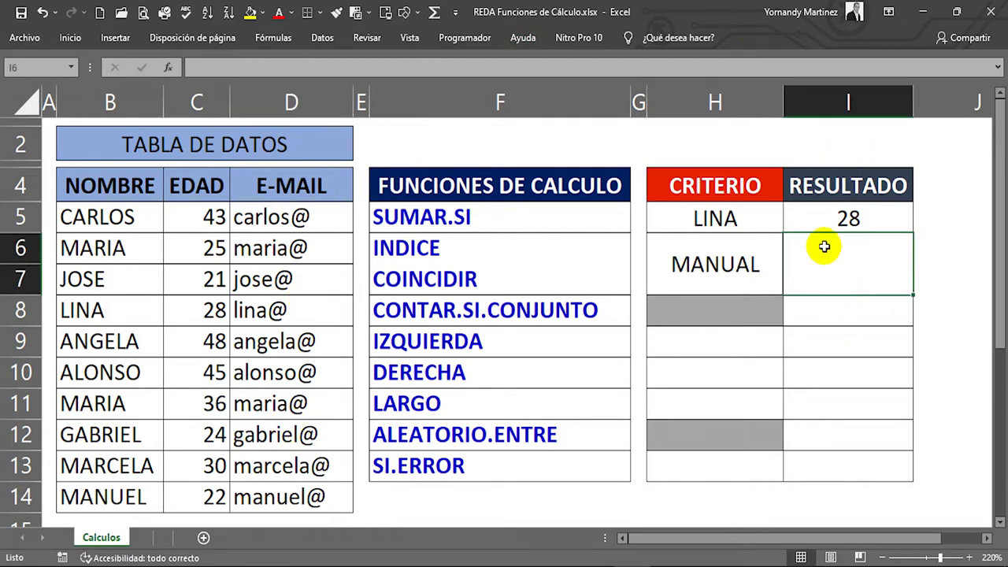
type("=")
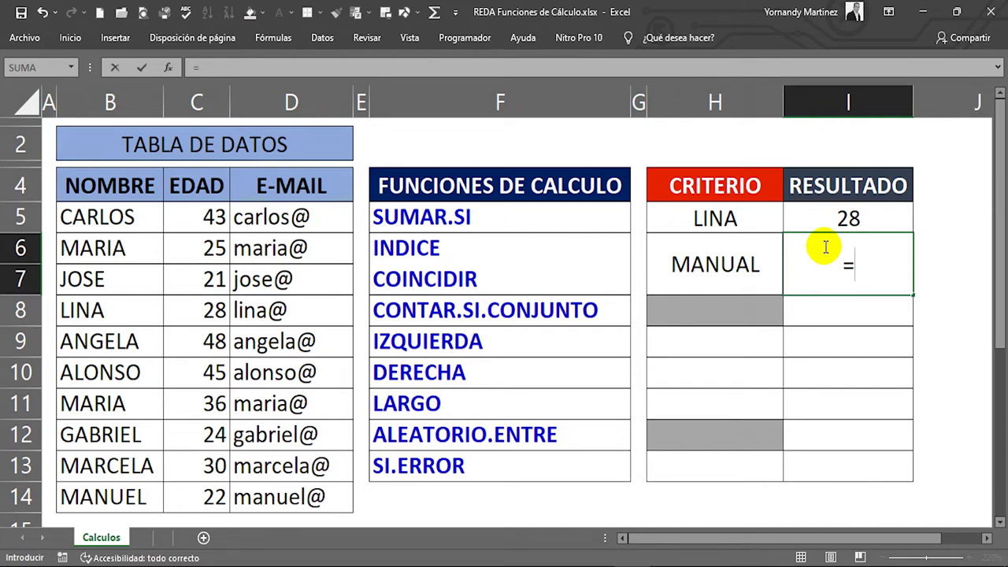
type("IN")
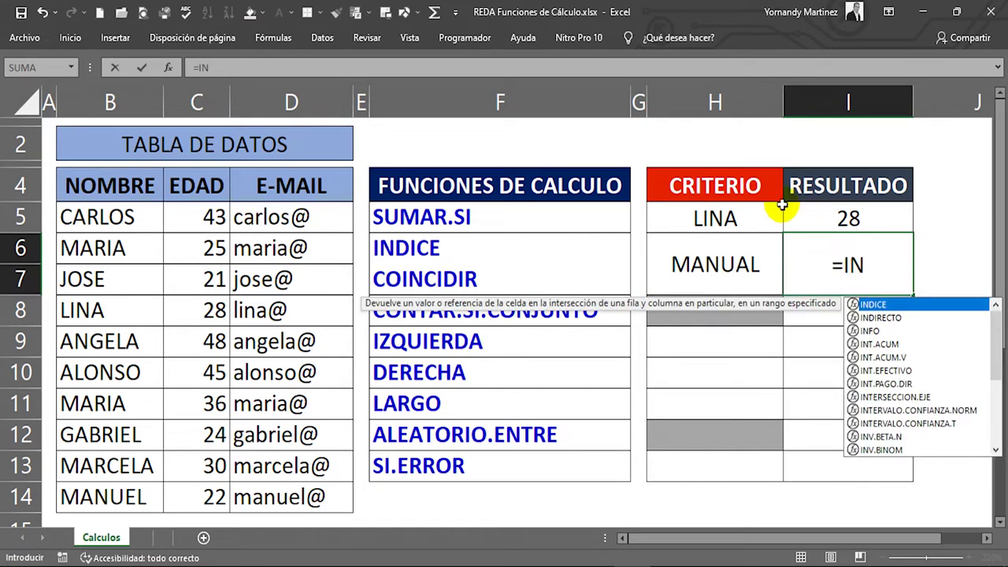
double_click(874, 303)
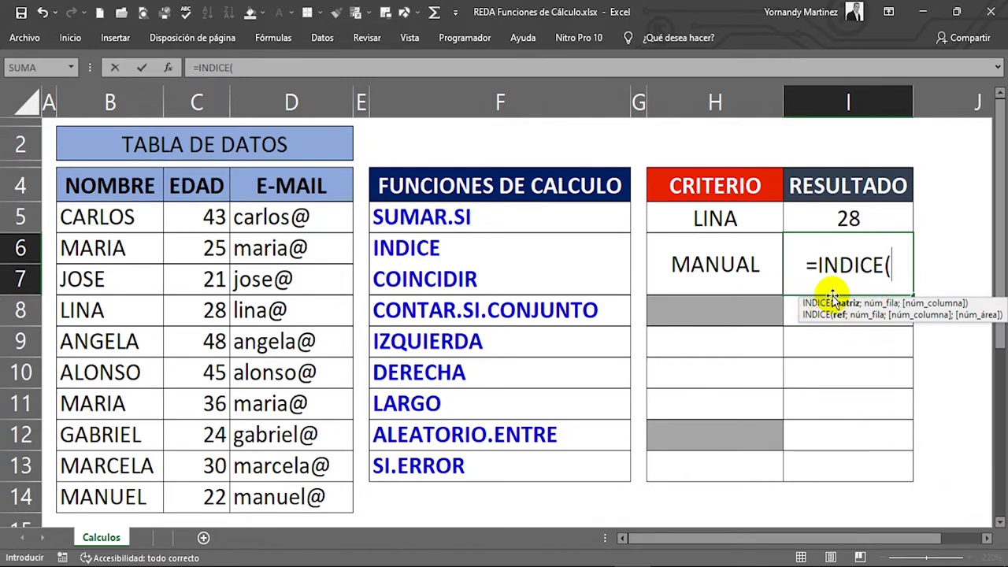
left_click_drag(86, 219, 294, 496)
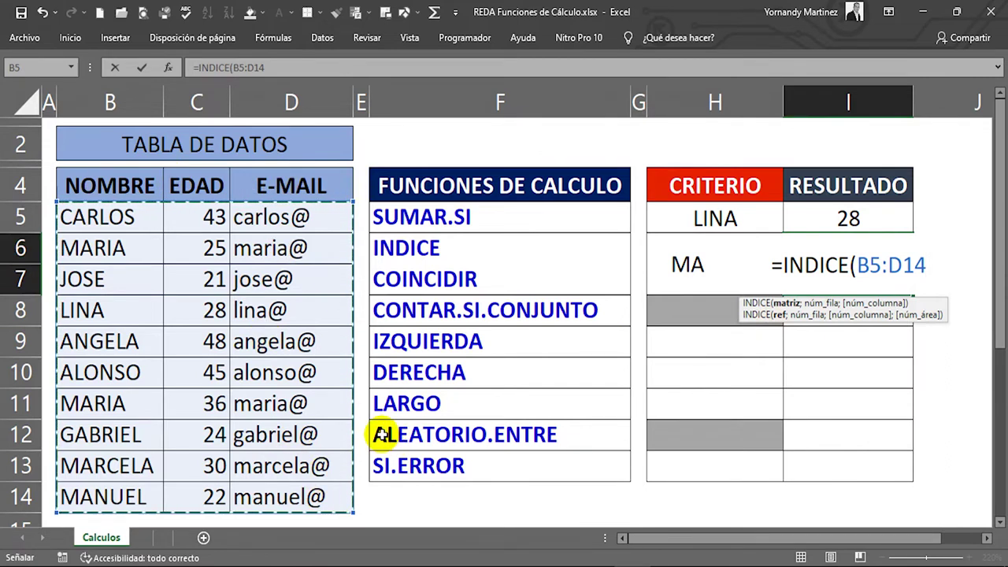
- Nest COINCIDIR as the row argument of the I6 INDICE formula, with H6 as lookup value and B5:B14 as lookup range
type(";")
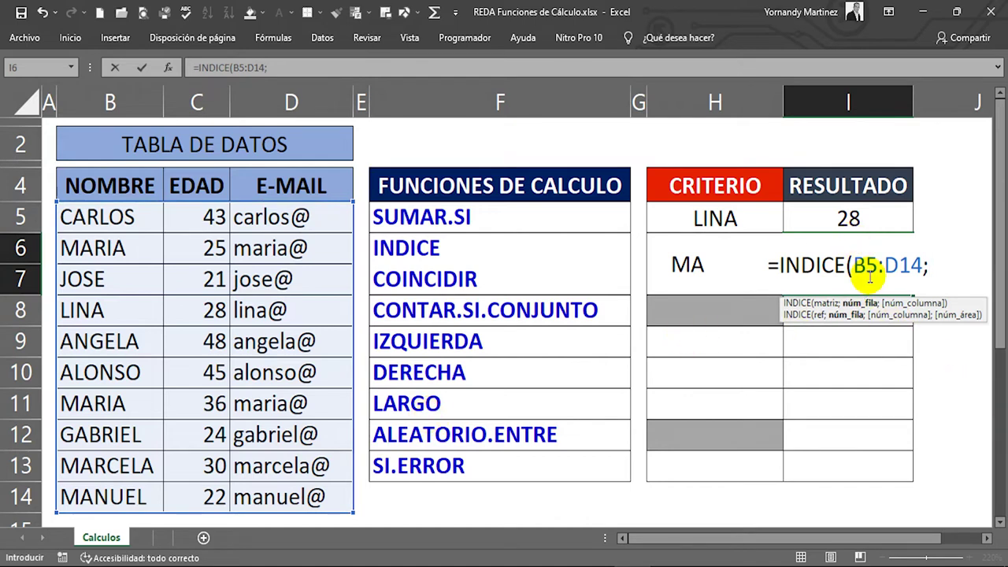
type("COIN")
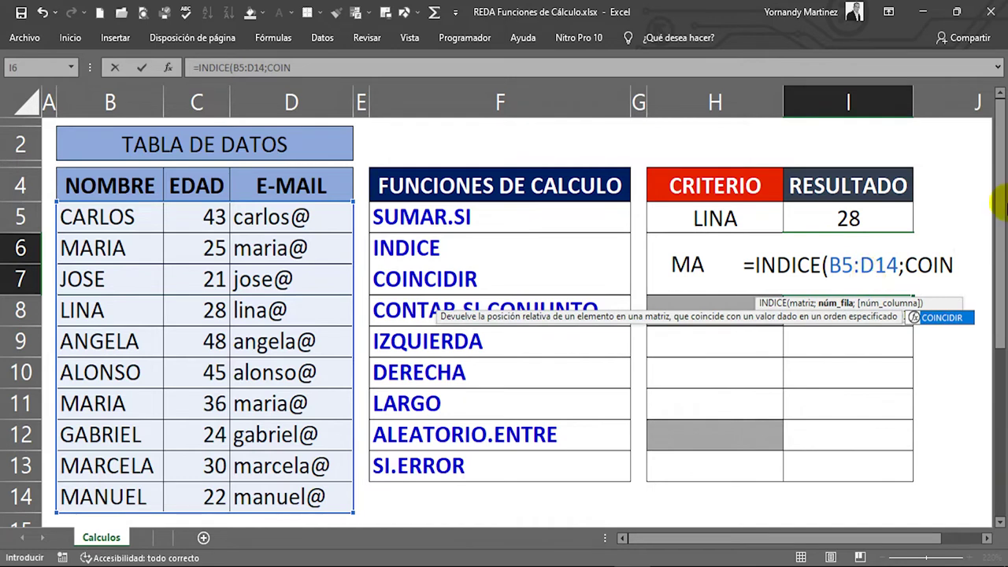
double_click(945, 316)
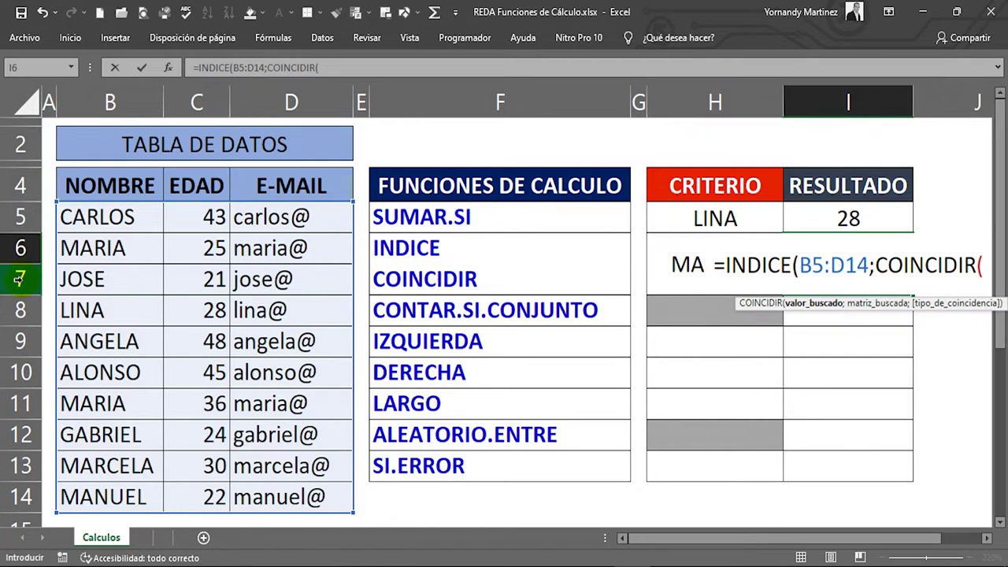
left_click(658, 252)
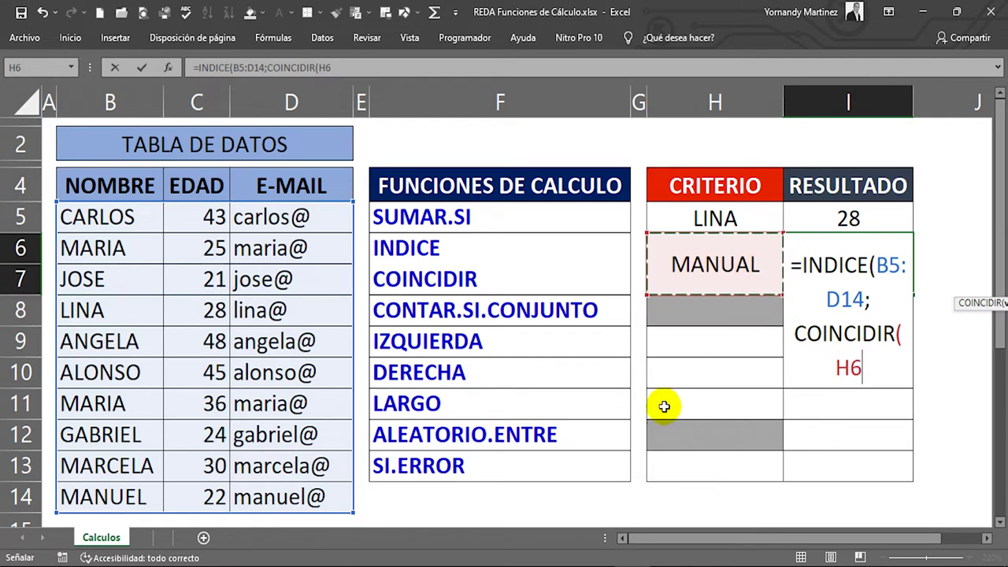
type(";")
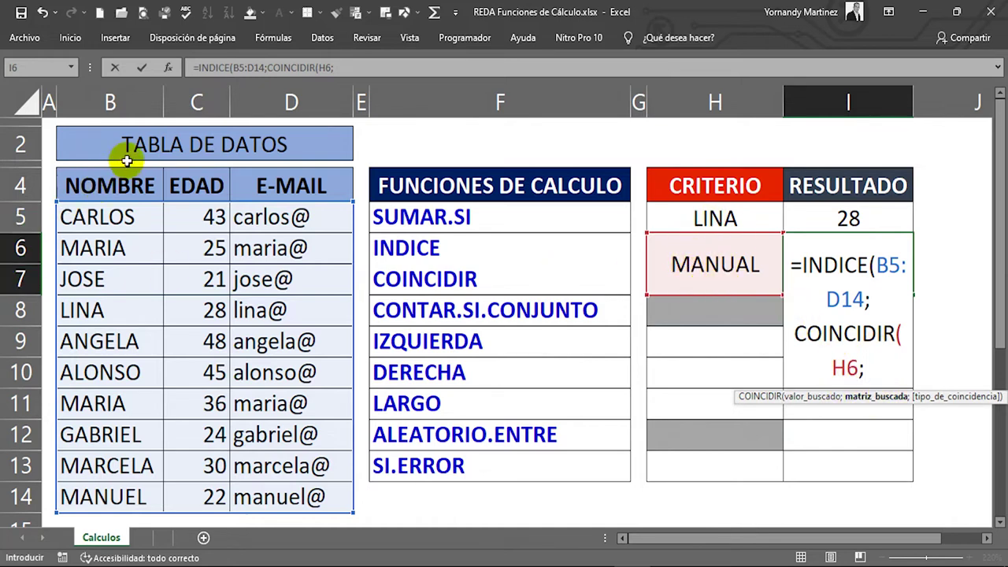
left_click_drag(110, 212, 120, 495)
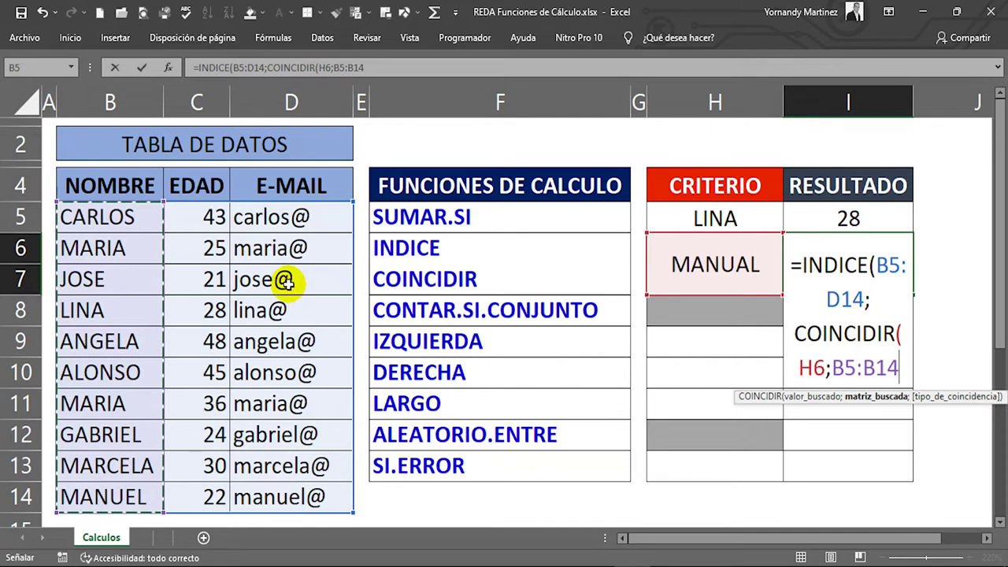
- Complete the I6 formula with match type 0 for COINCIDIR and column number 3 for INDICE
type(";")
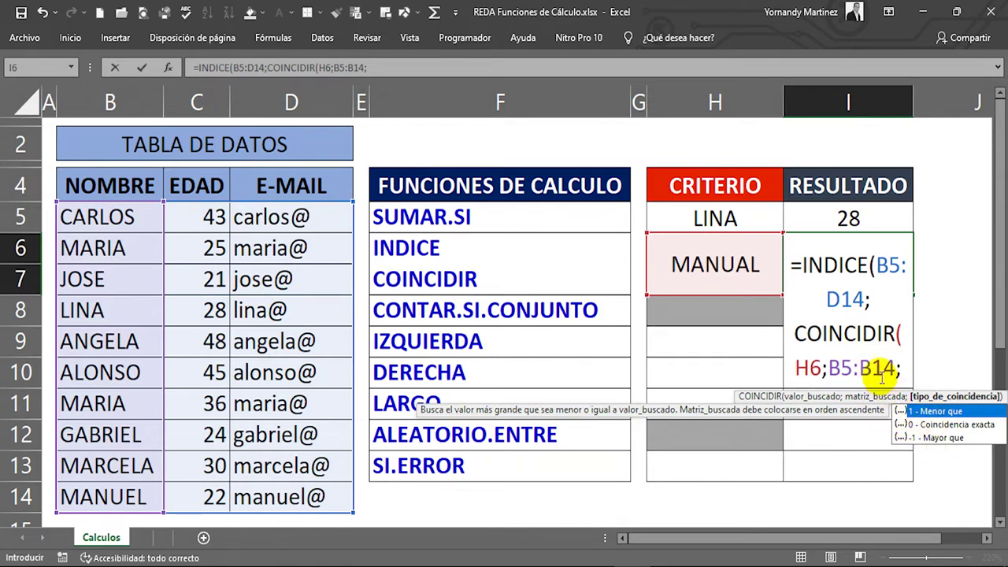
type("0")
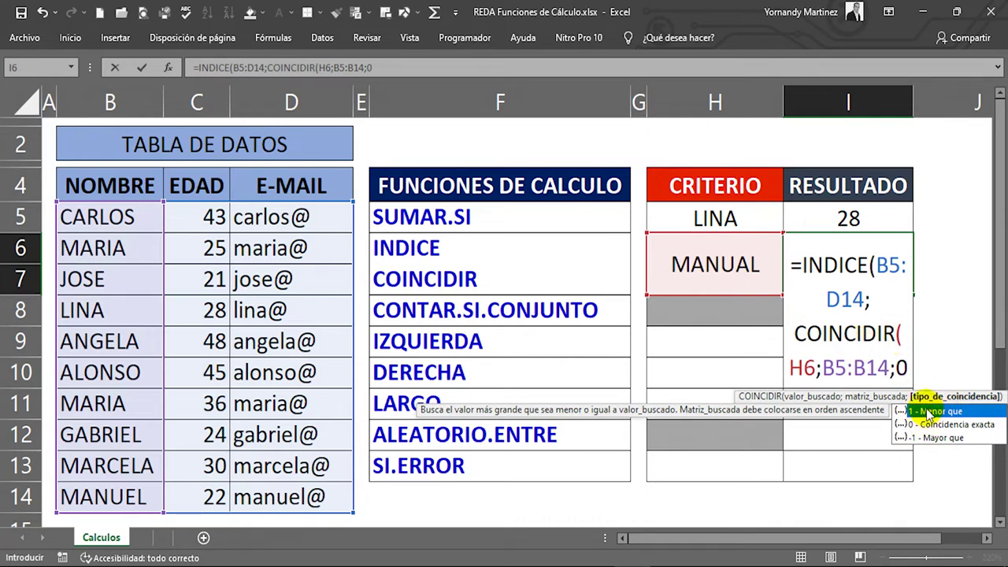
type(")")
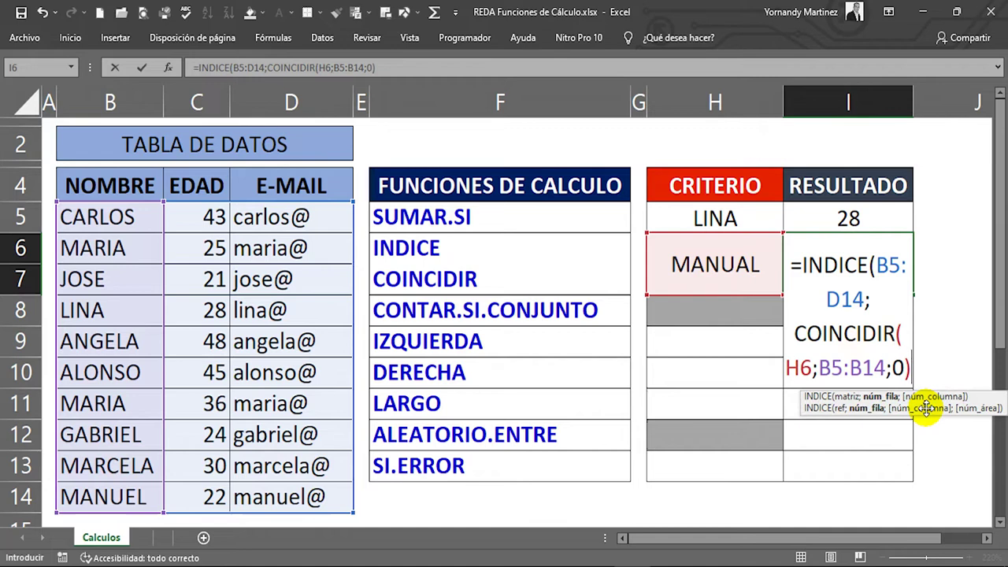
type(";3)")
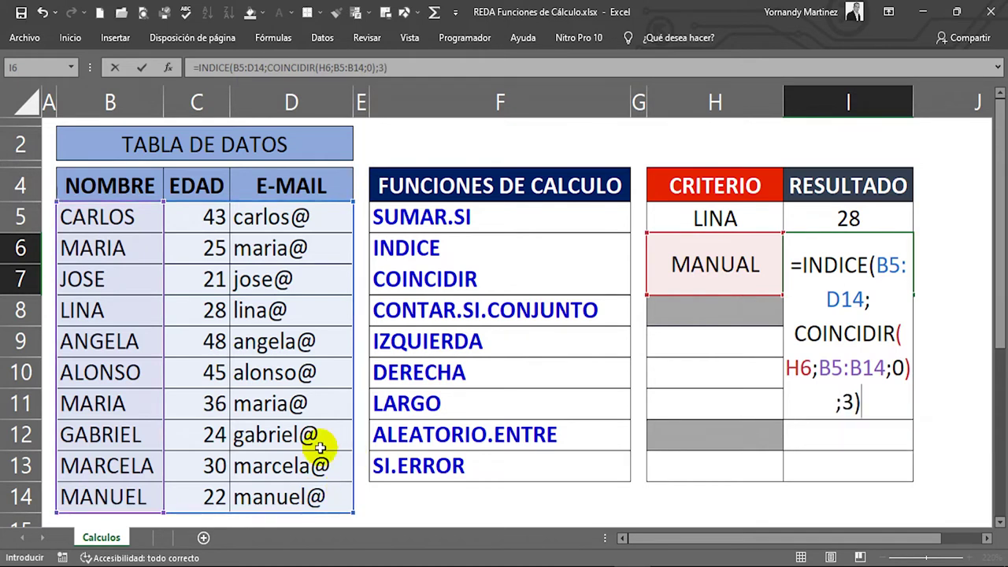
key("Return")
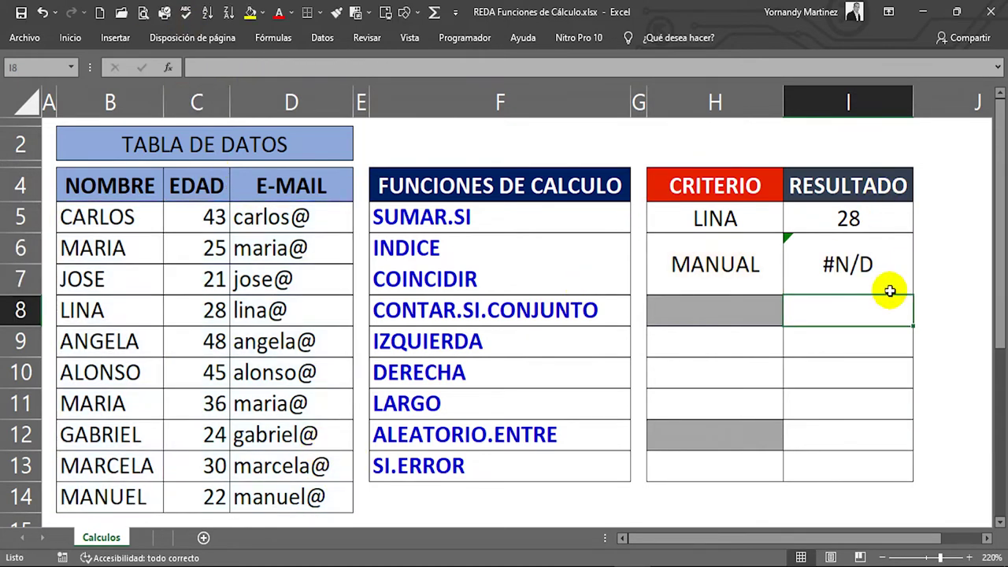
- Correct the misspelled criterion in H6 to match the name in B14 and check the I6 result
left_click(891, 260)
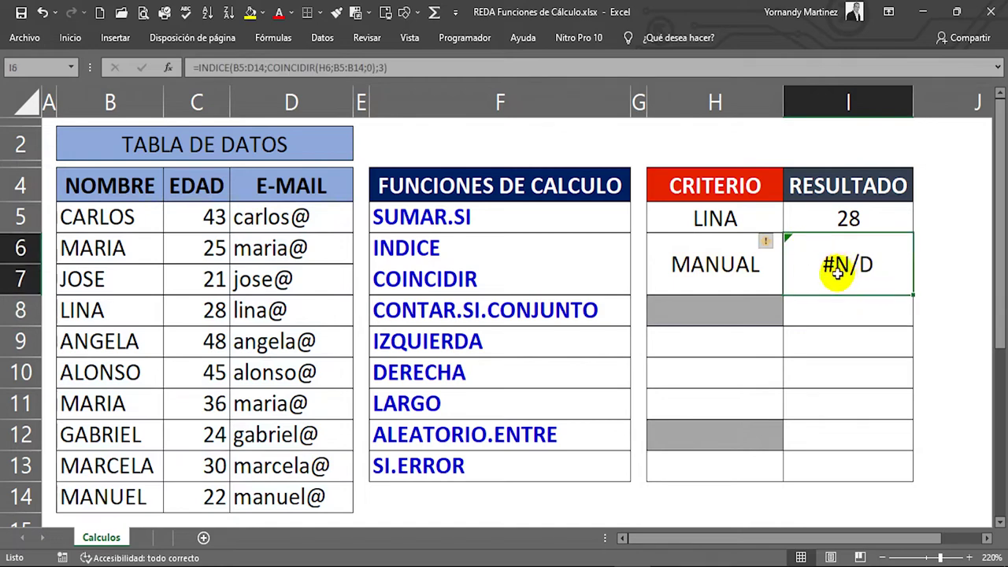
double_click(718, 265)
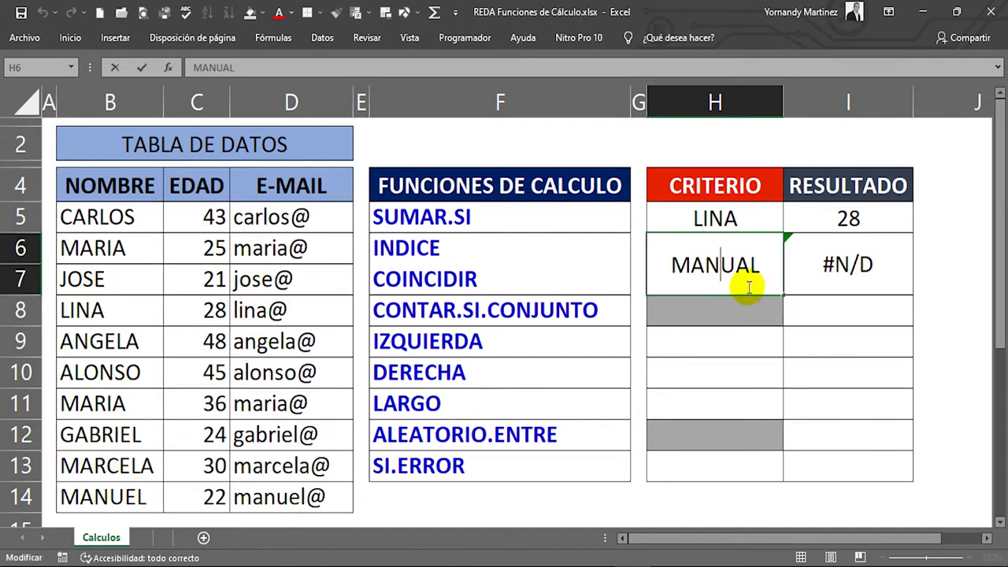
type("E")
key("Return")
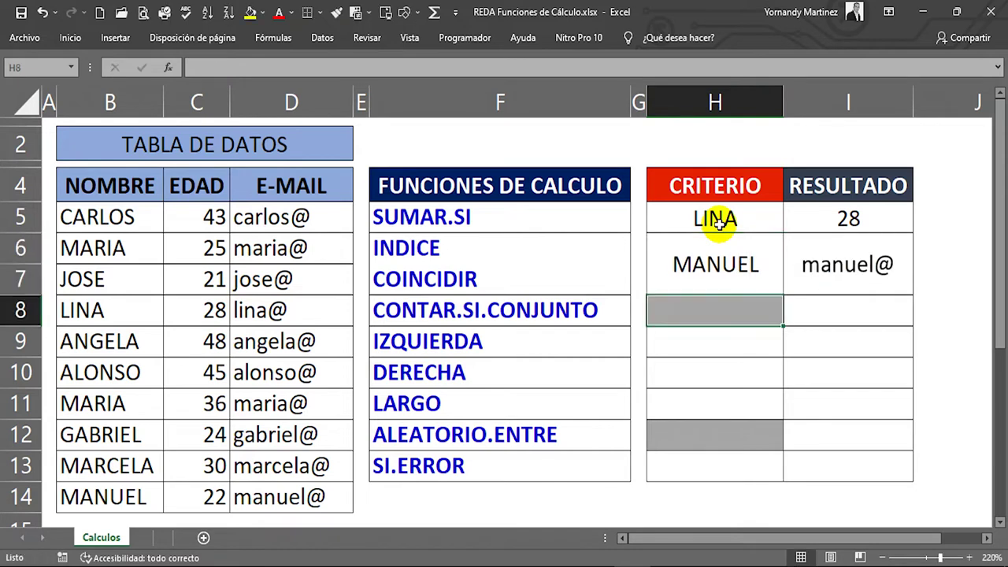
left_click(847, 267)
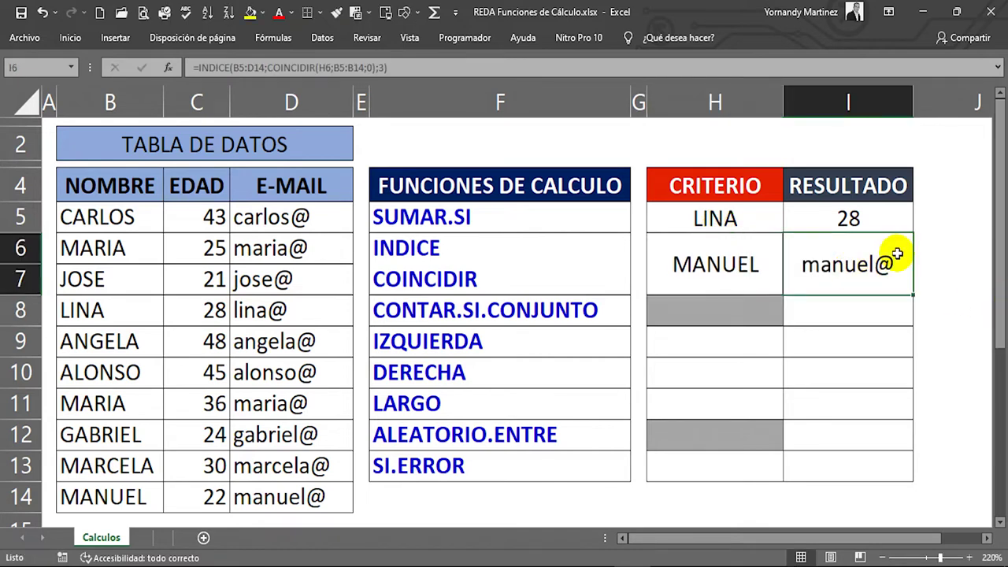
- Test the lookup by changing the H6 criterion to the name in B7 and finally to the one in B5
left_click(736, 253)
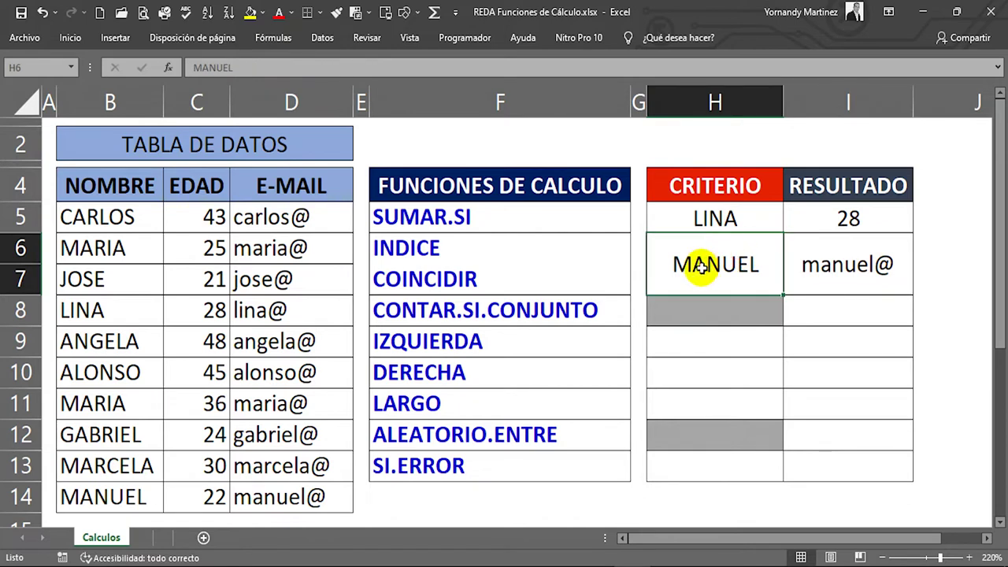
type("JOSE")
key("ctrl+Return")
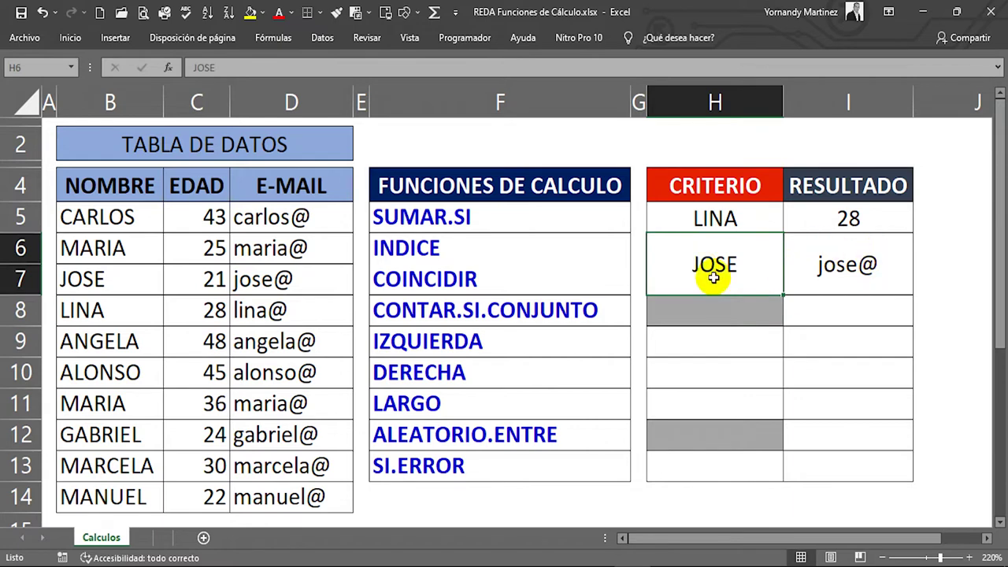
type("CARLO")
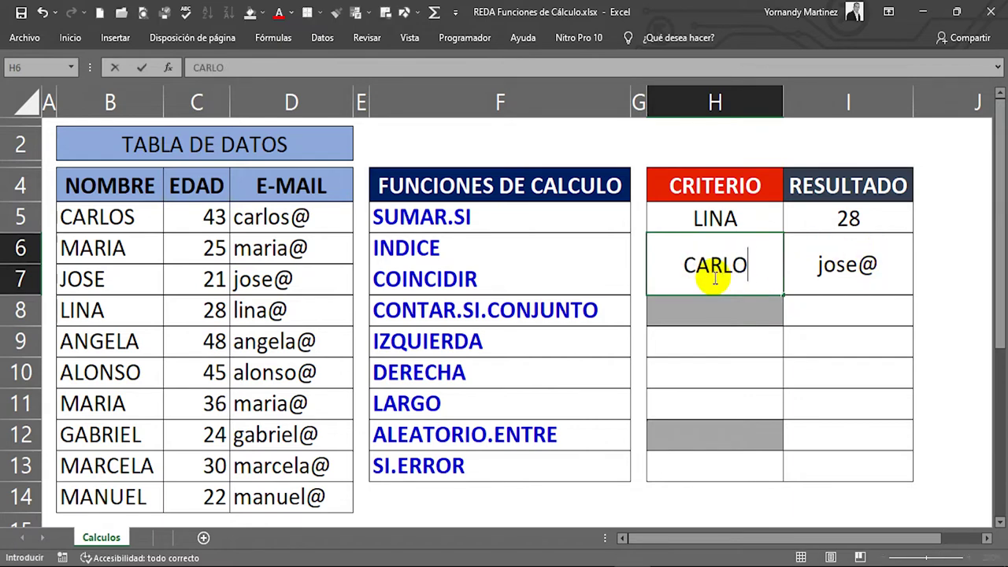
key("Return")
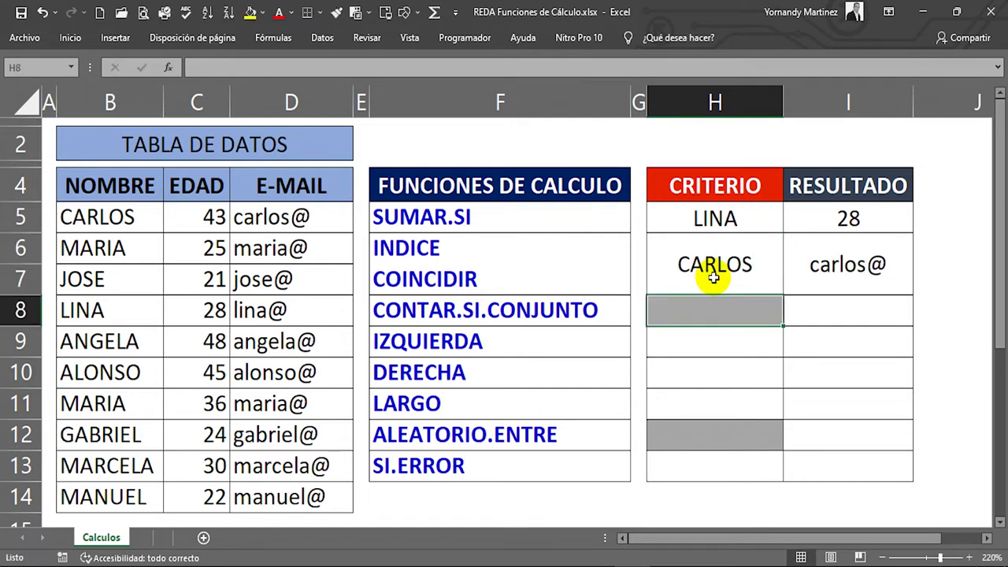
- Set the INDICE column number in the I6 formula to 2 to return the EDAD value
double_click(848, 277)
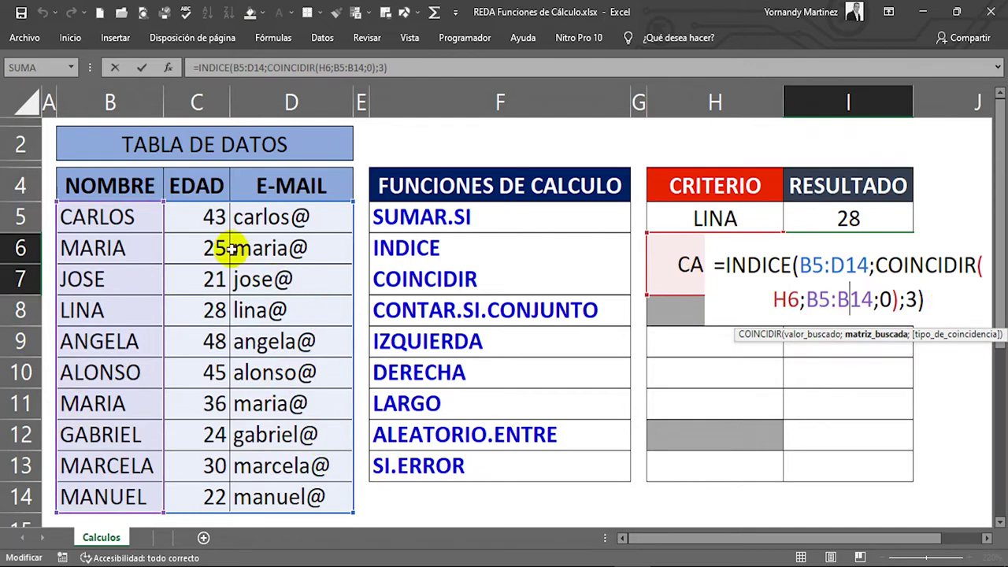
key("Escape")
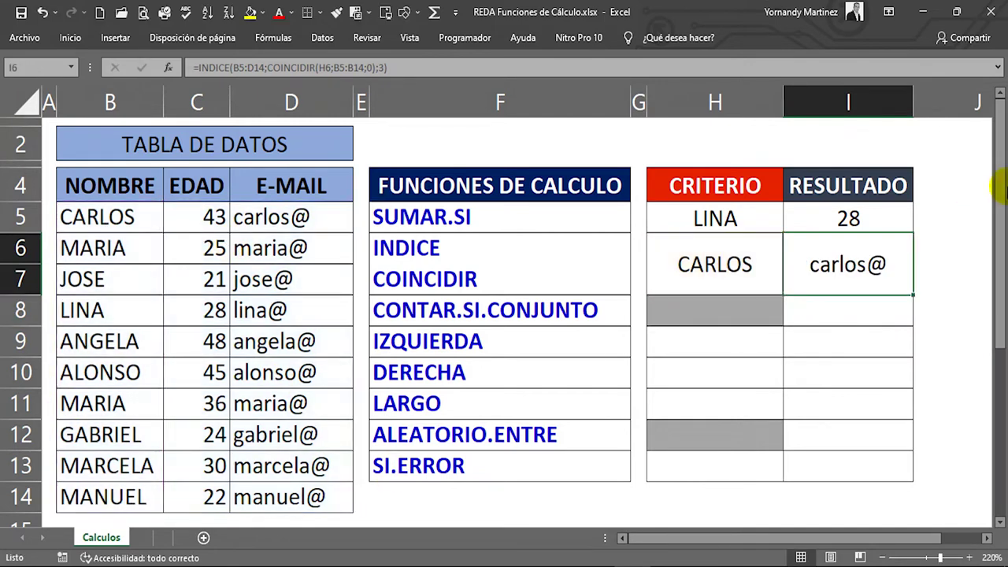
double_click(841, 265)
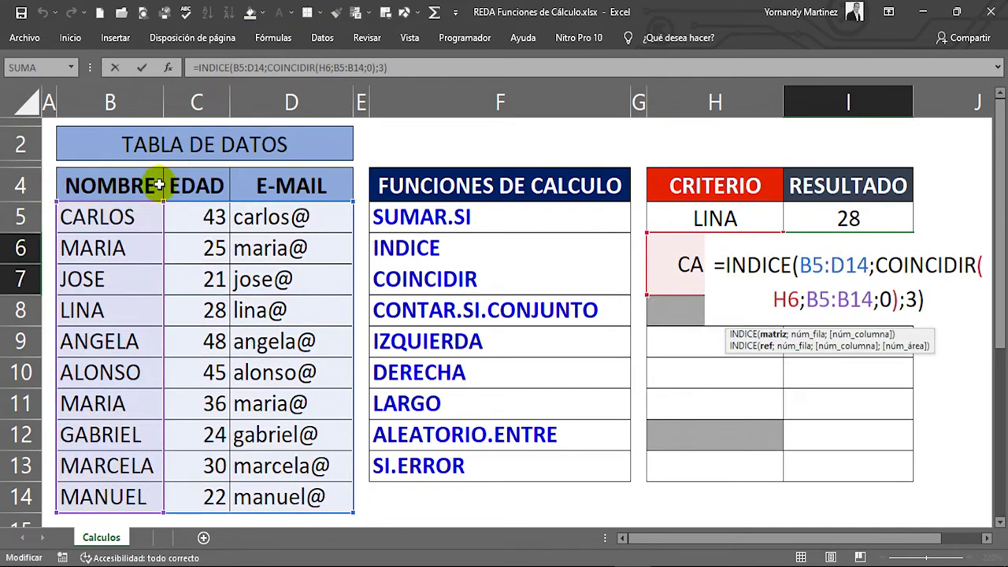
left_click(906, 299)
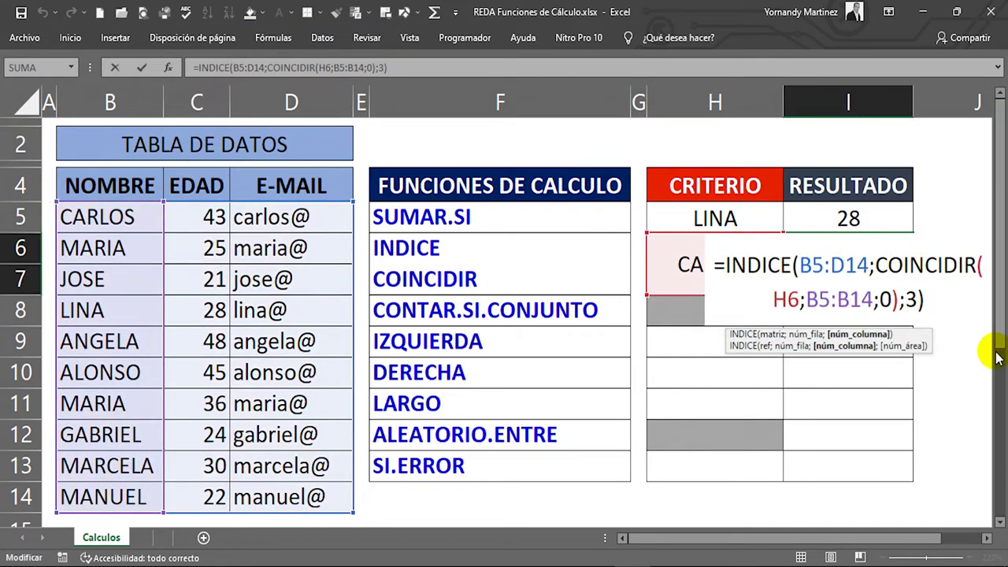
key("BackSpace")
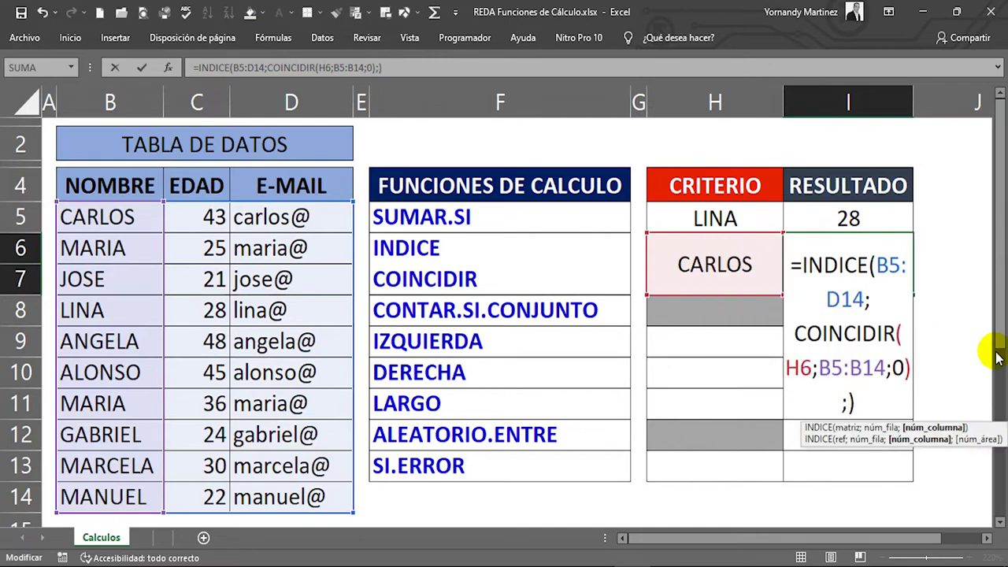
type("2")
key("Return")
key("Up")
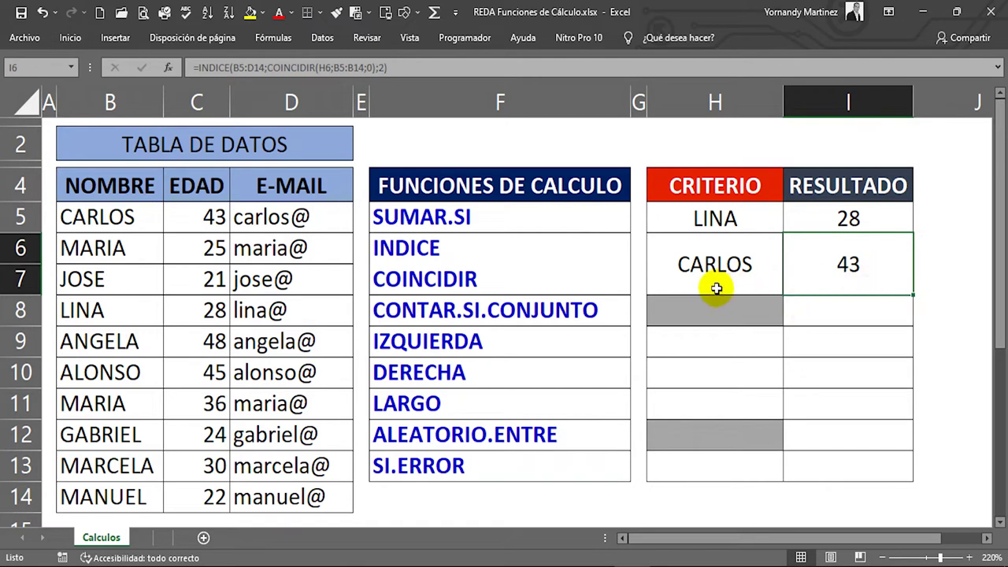
- Restore the INDICE column number in the I6 formula to 3 to return the E-MAIL value
double_click(859, 265)
left_click(913, 300)
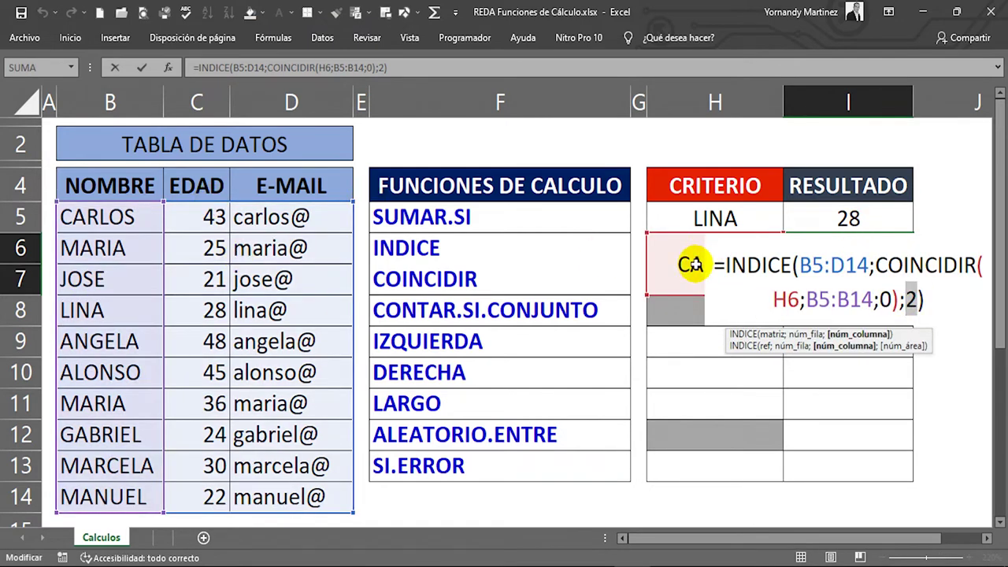
key("ctrl+Return")
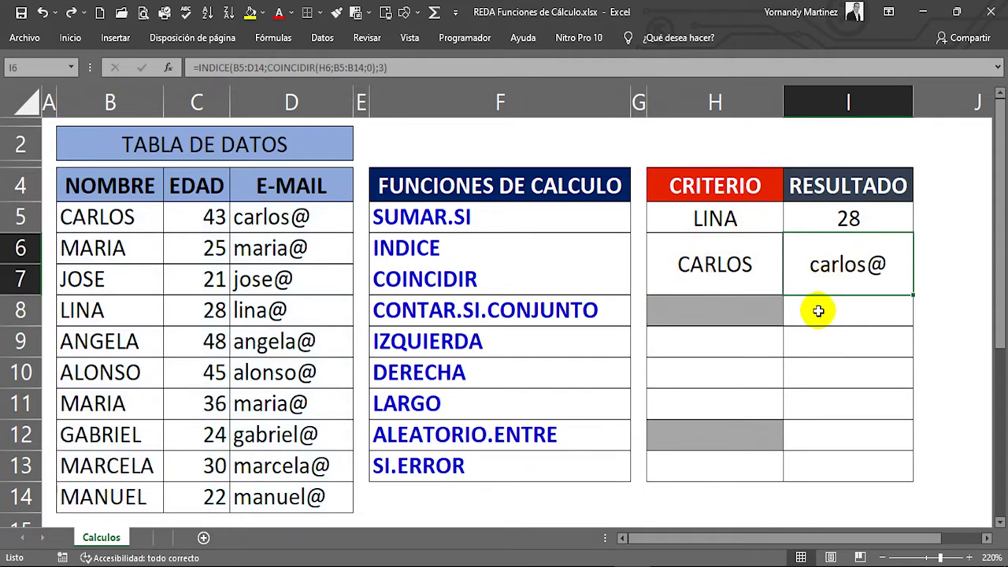
- Start a CONTAR.SI.CONJUNTO formula in I8 with the EDAD values C5:C14 as the first criteria range
left_click(476, 309)
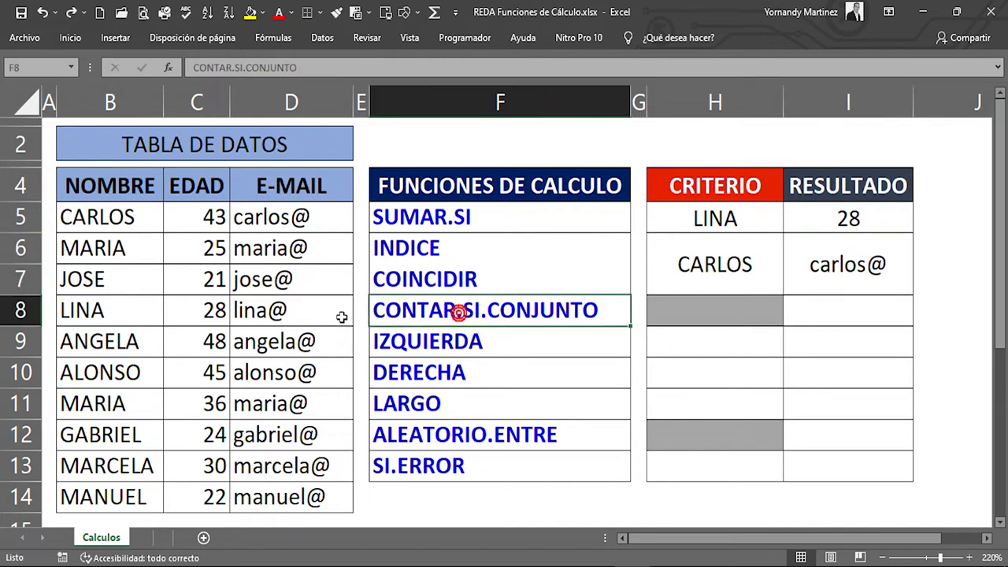
left_click(829, 311)
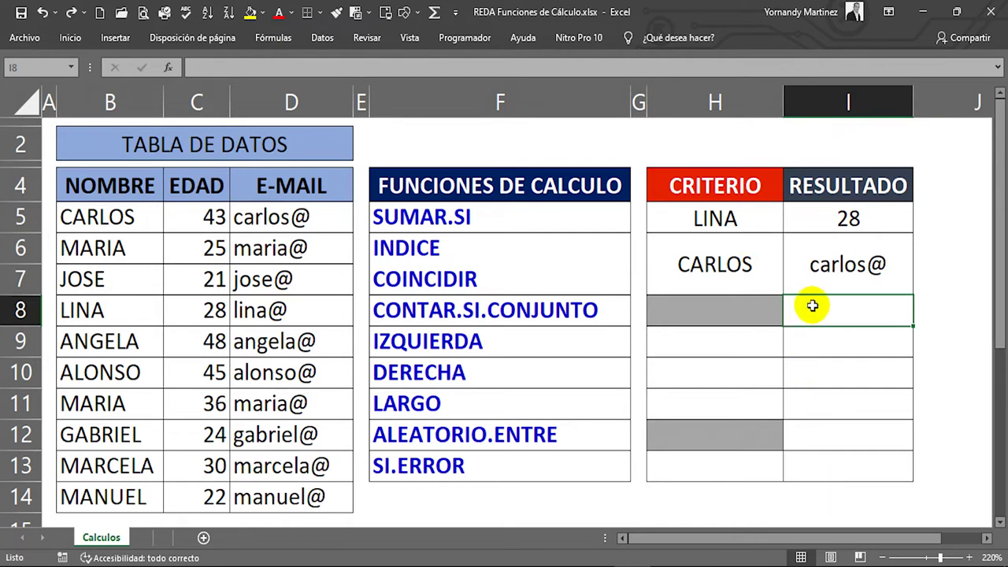
type("=")
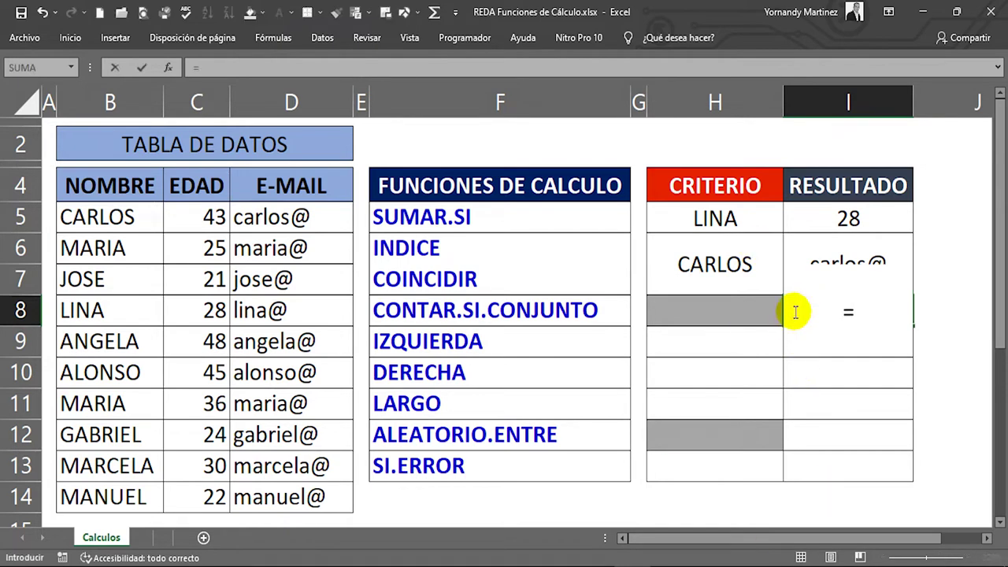
type("CON")
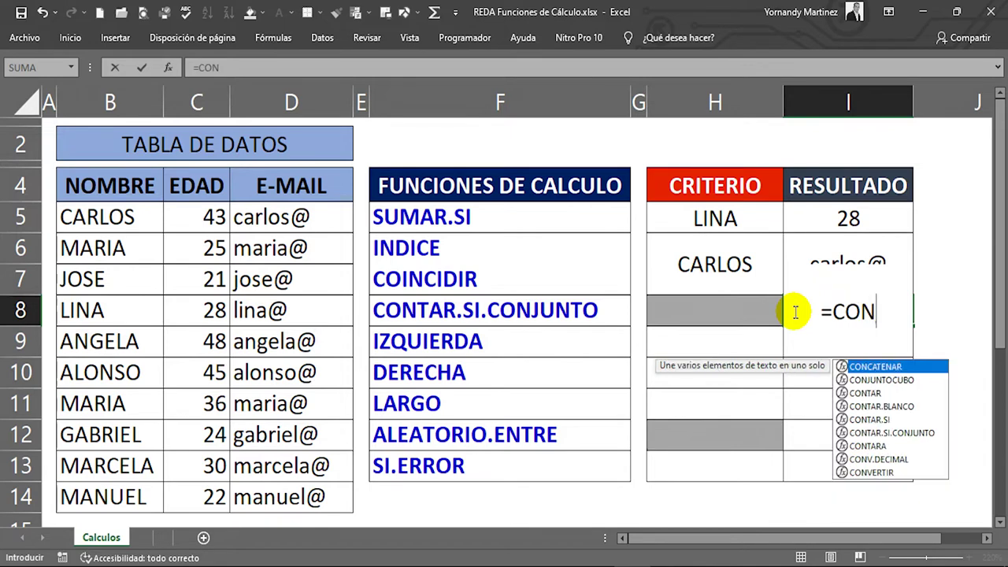
type("TAR")
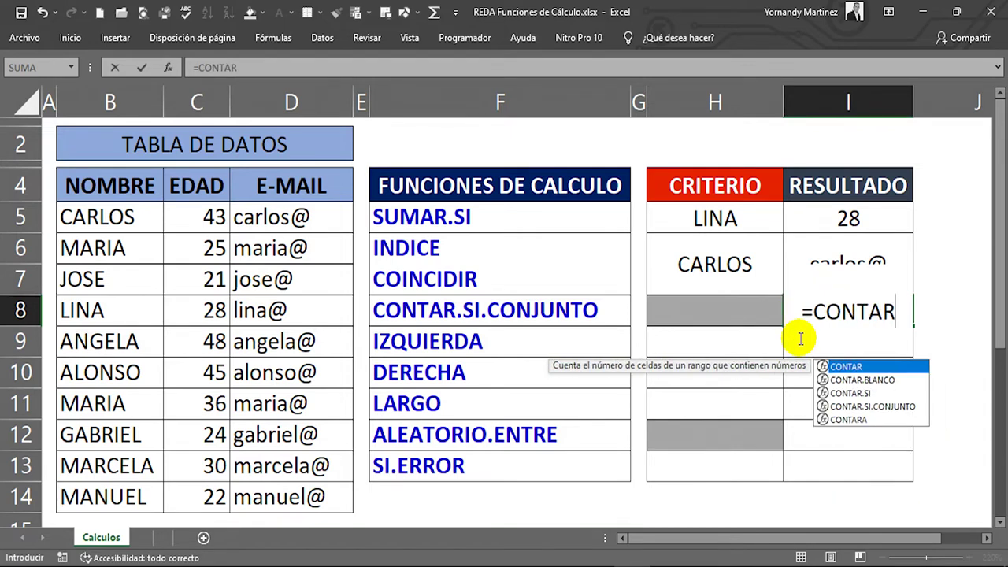
double_click(898, 405)
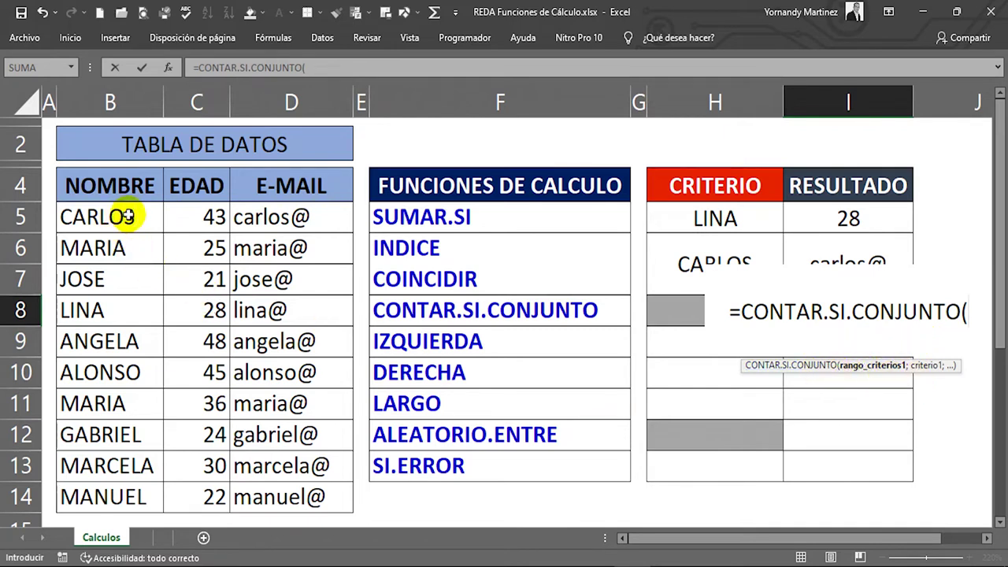
left_click_drag(205, 215, 222, 492)
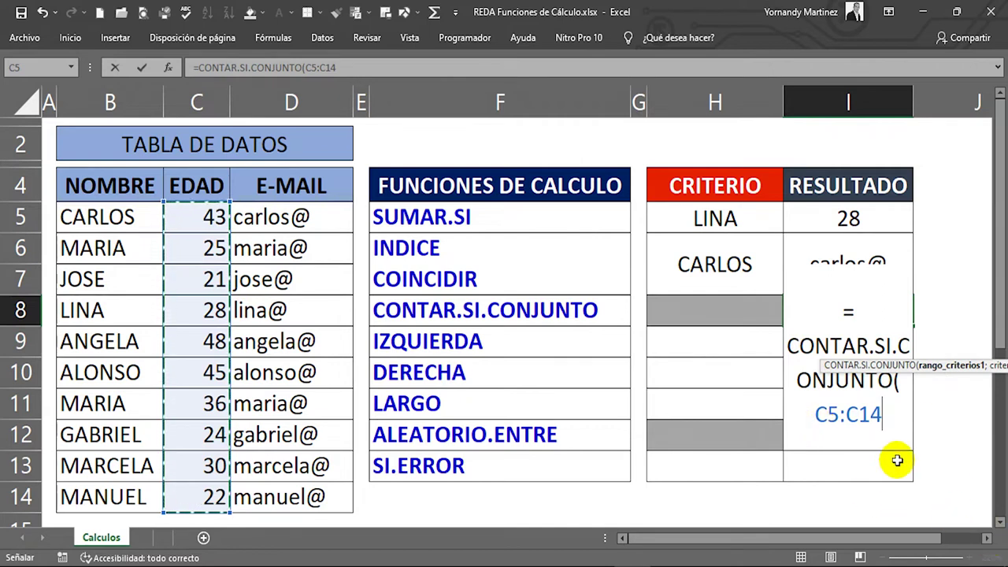
- Enter ">=20" in quotation marks as the first criterion of the I8 formula
type(";")
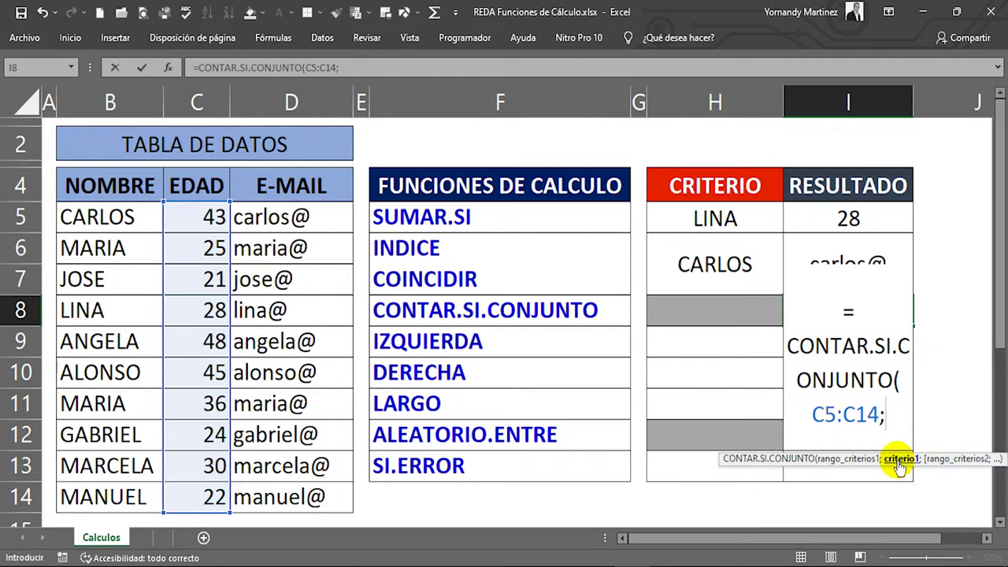
type("<")
key("BackSpace")
type(">")
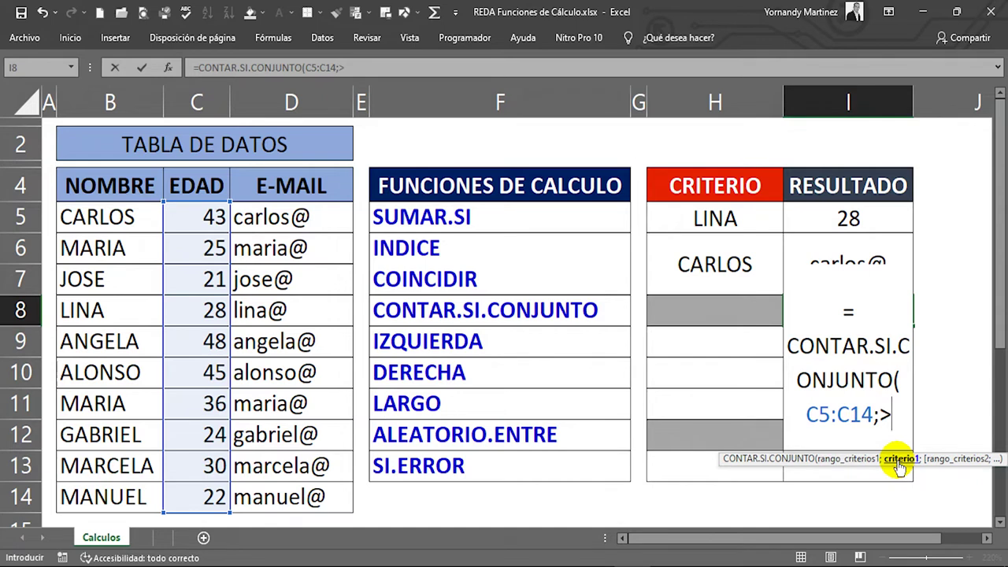
type("=20")
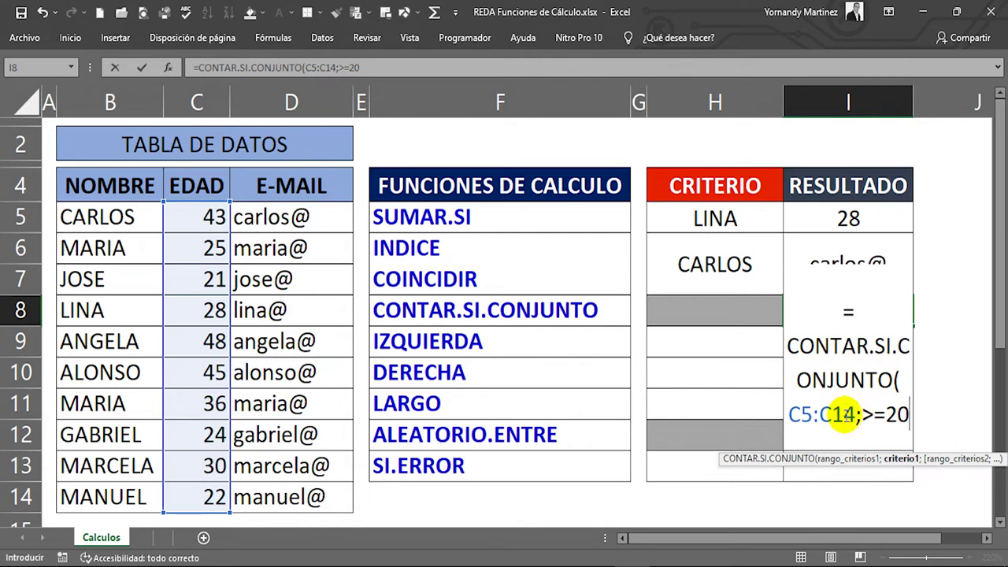
left_click(863, 412)
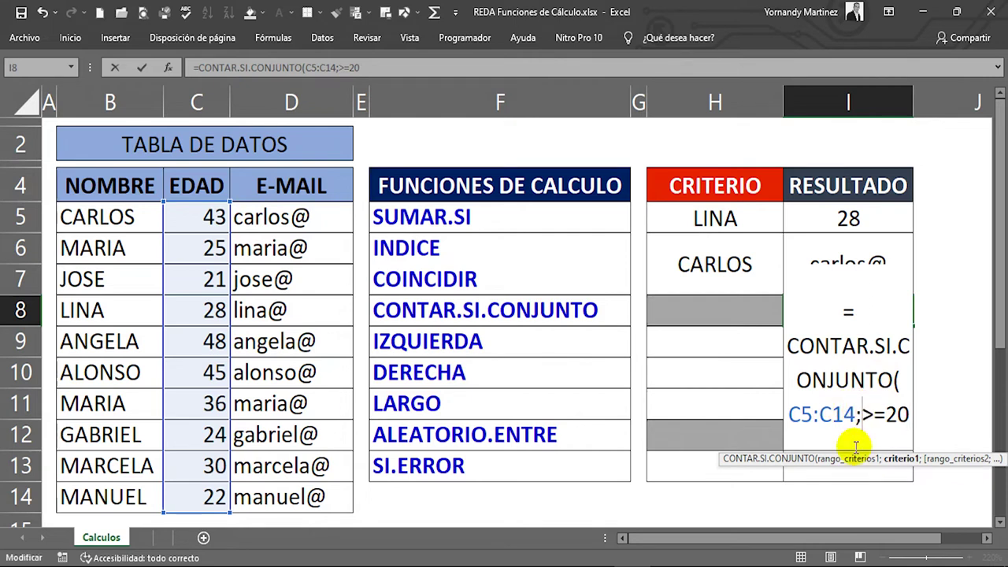
type("\"")
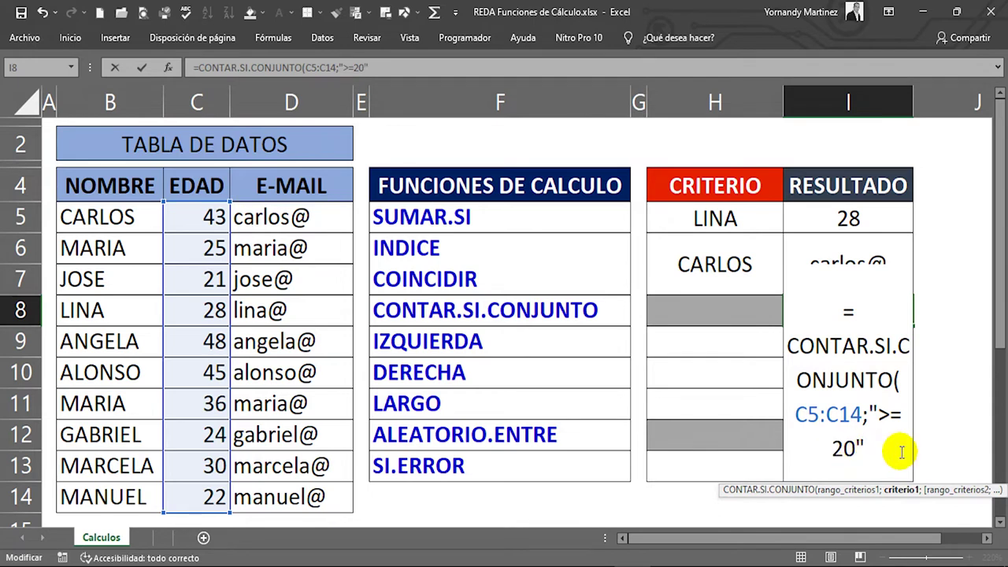
- Complete the I8 formula with C5:C14 as the second criteria range and "<=40" as its criterion
type(";")
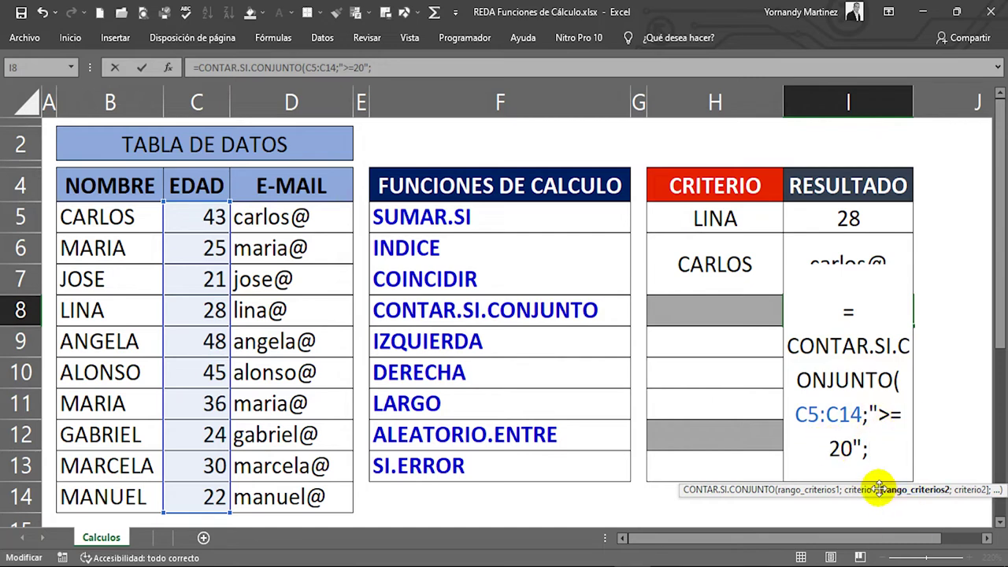
left_click_drag(213, 218, 207, 488)
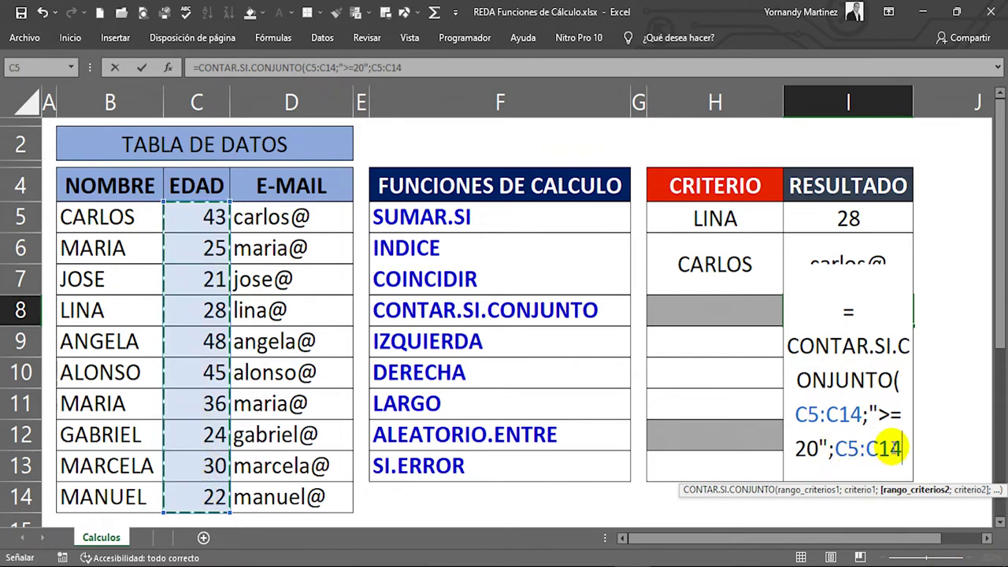
type(";")
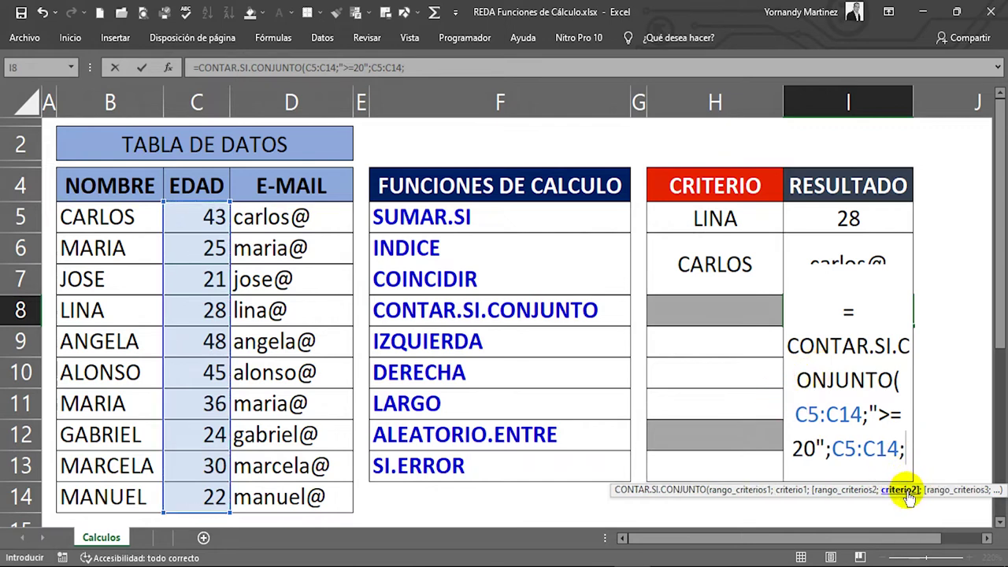
type("\"")
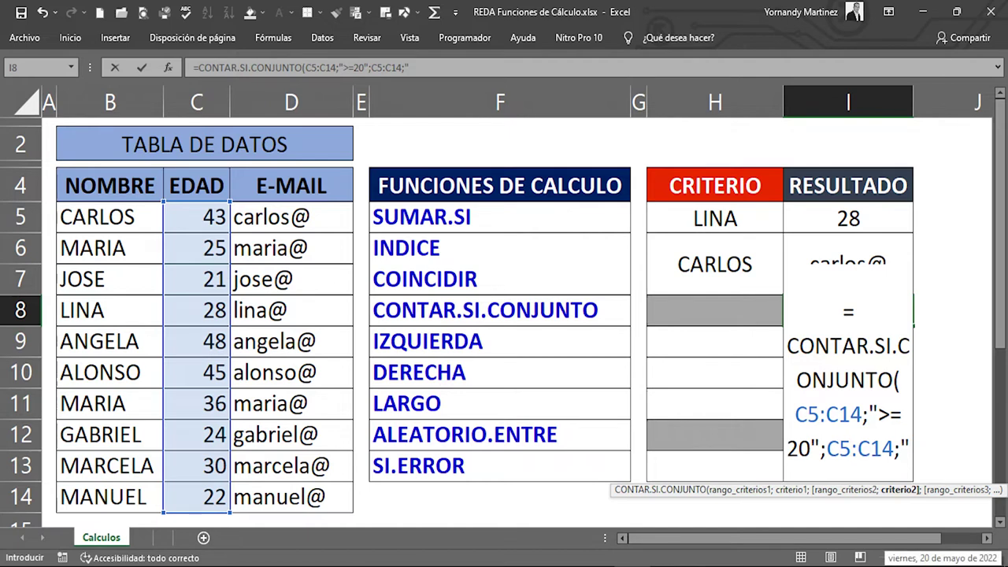
type("<")
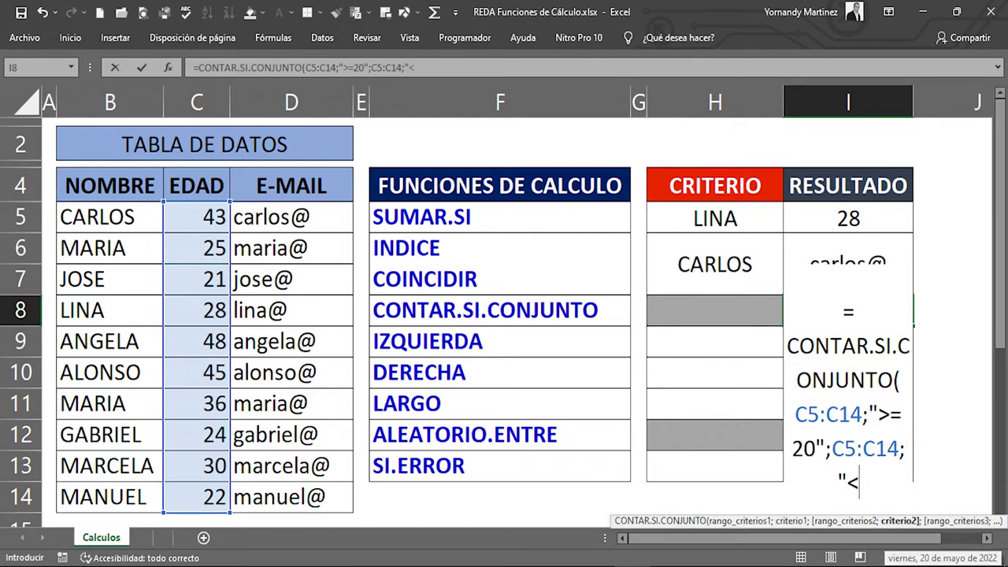
type("=")
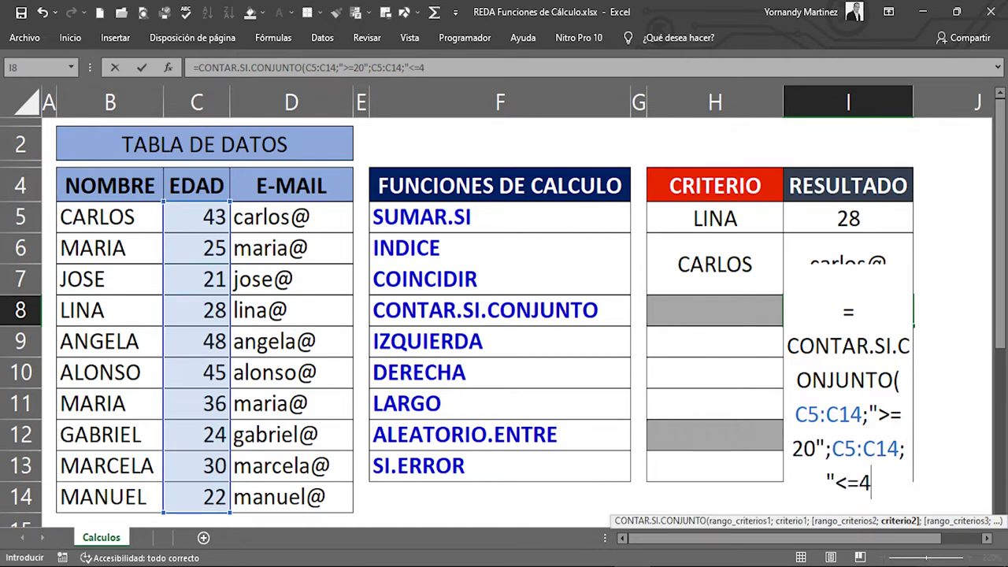
type("40\"")
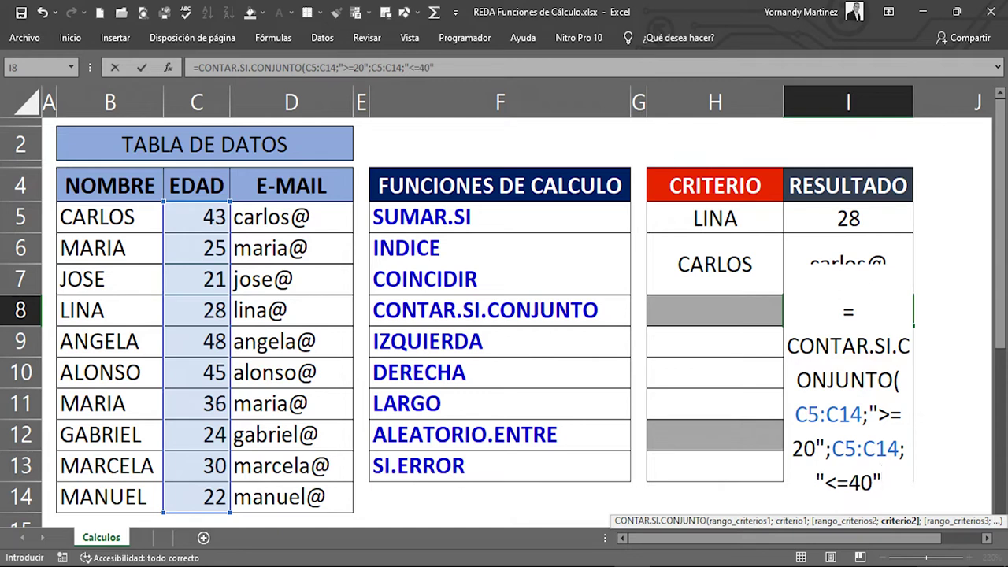
type(")")
key("Return")
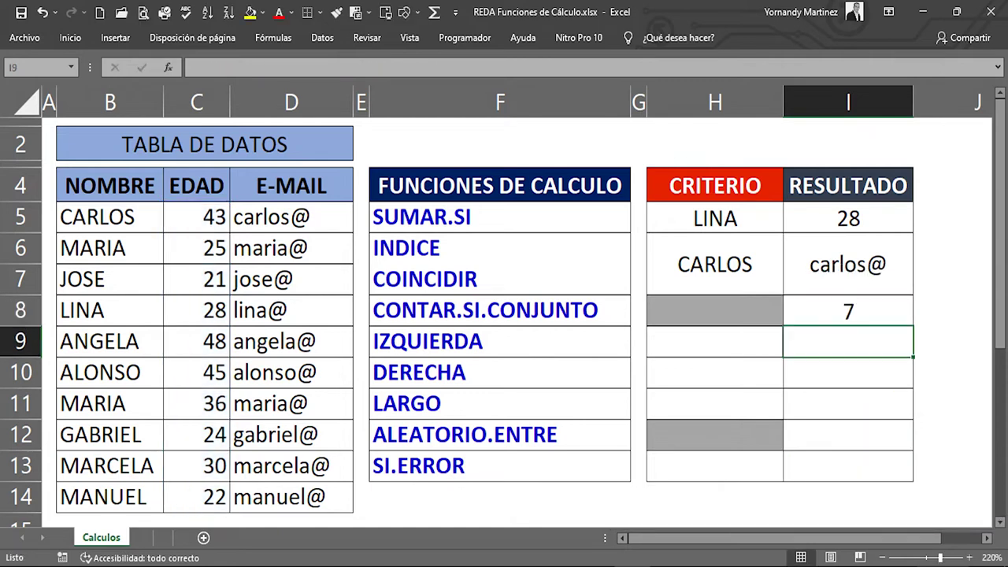
- Check the I8 count by selecting every EDAD value between 20 and 40 in column C
left_click(848, 310)
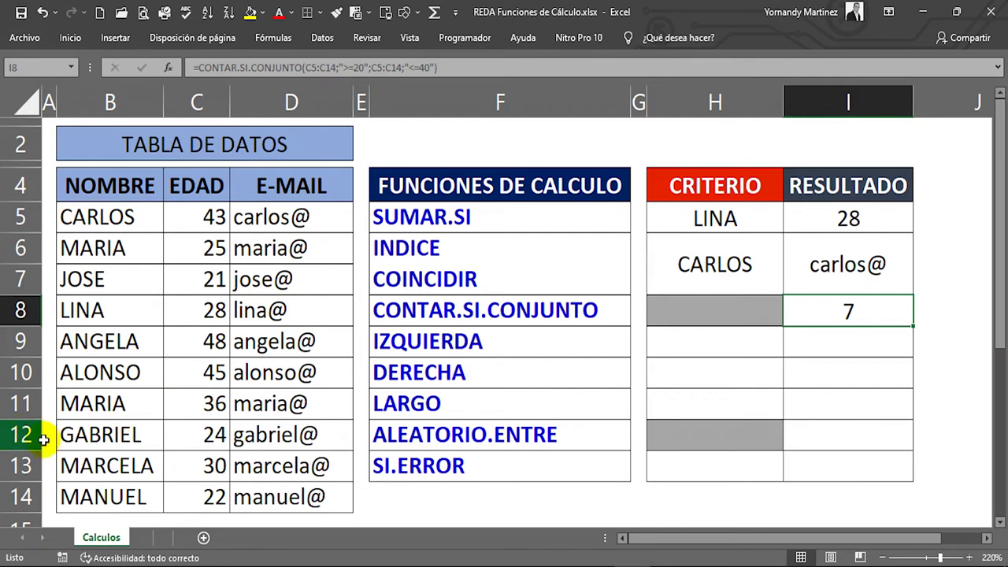
left_click(215, 250)
left_click(210, 279, "ctrl")
left_click(214, 313, "ctrl")
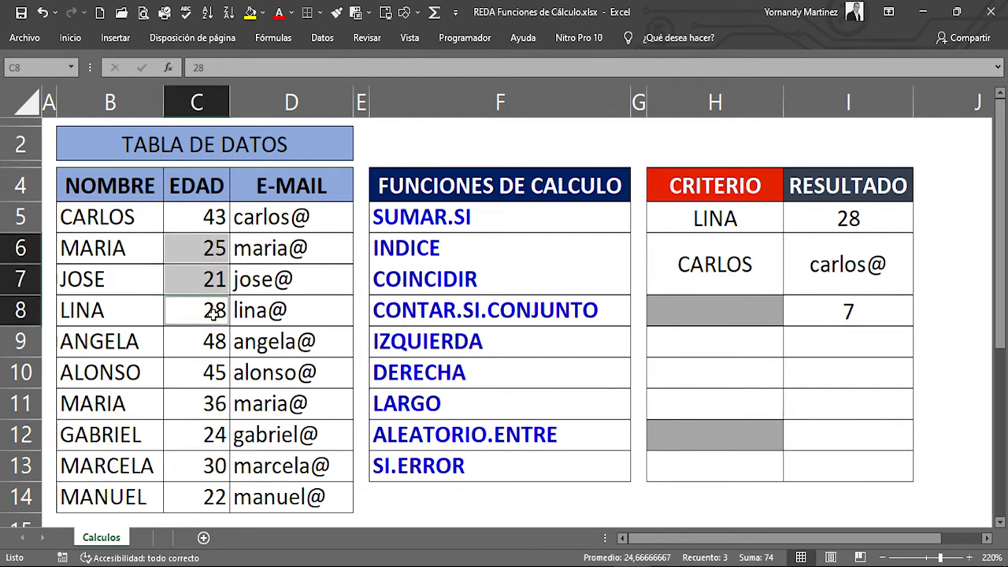
left_click(212, 405, "ctrl")
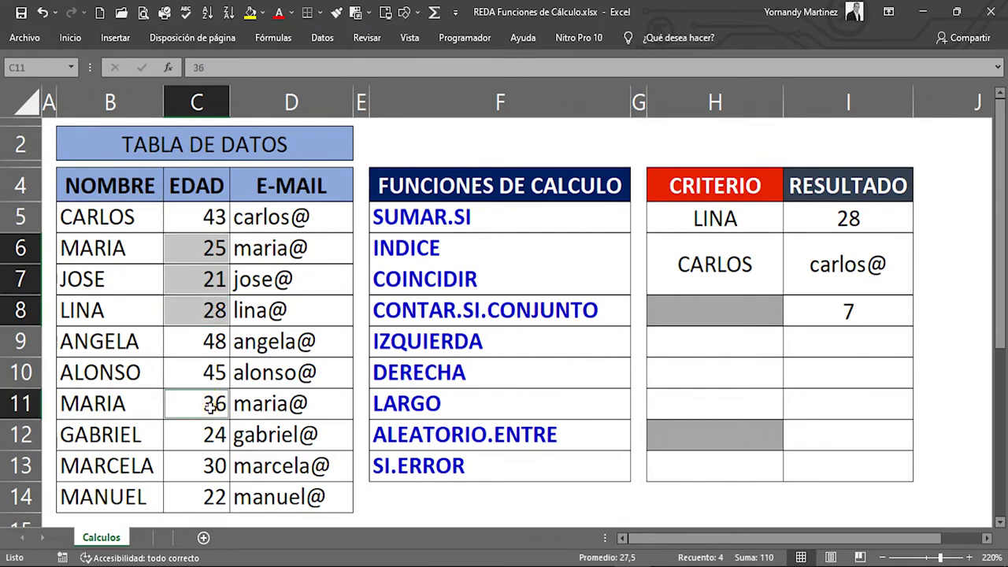
left_click(214, 434, "ctrl")
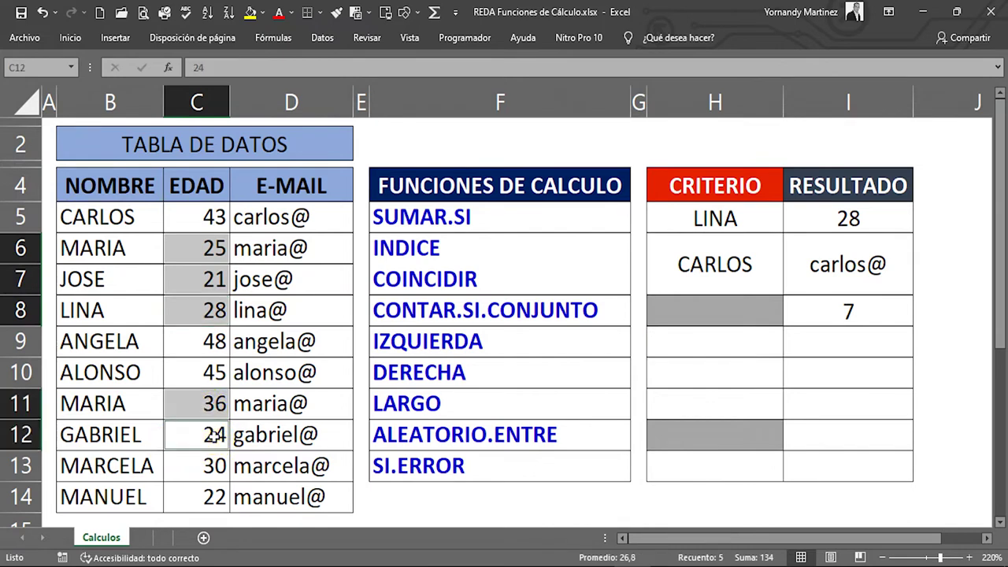
left_click(211, 466, "ctrl")
left_click(214, 496, "ctrl")
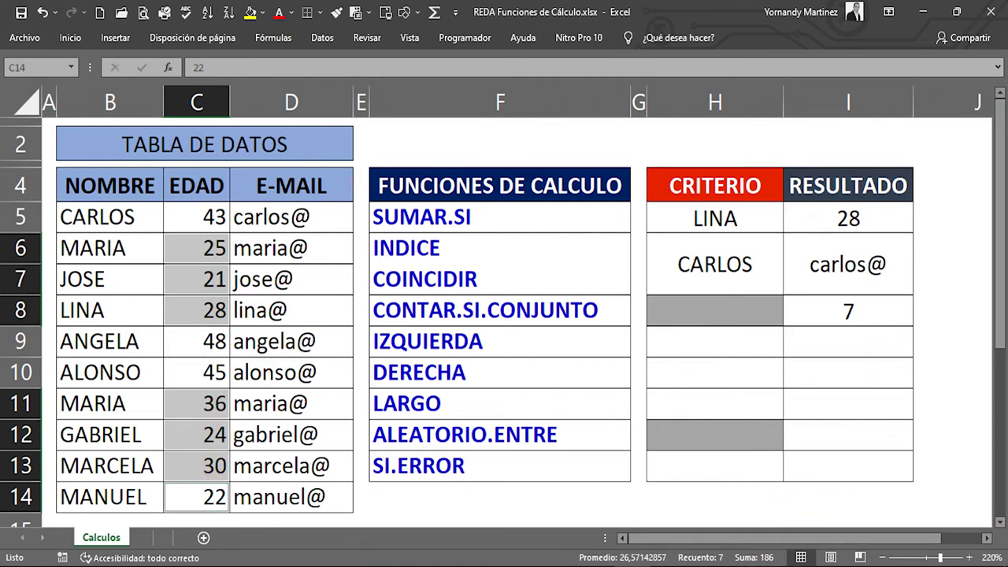
left_click(918, 337)
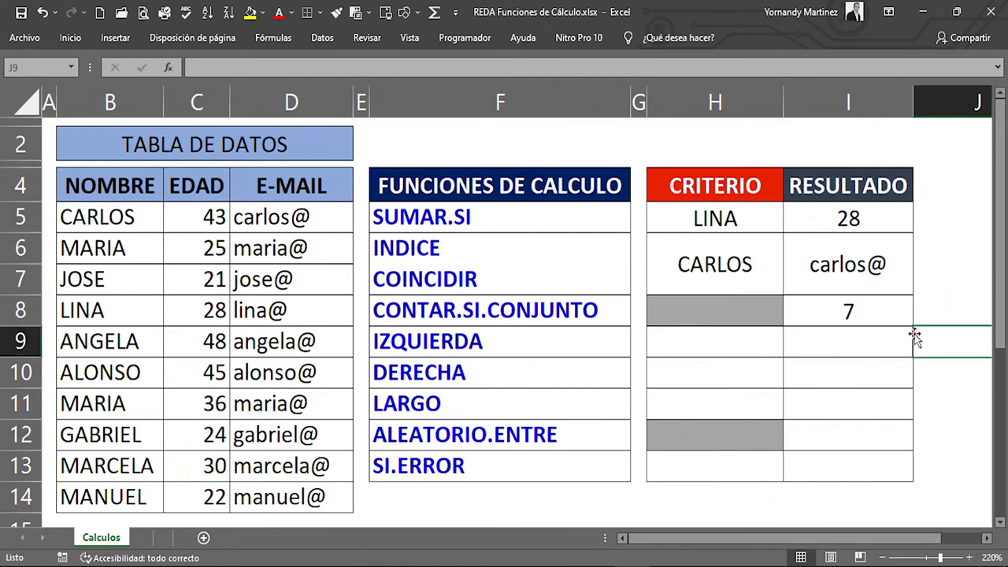
- Review the arguments of the I8 formula and set its first criterion to ">=30"
left_click(865, 320)
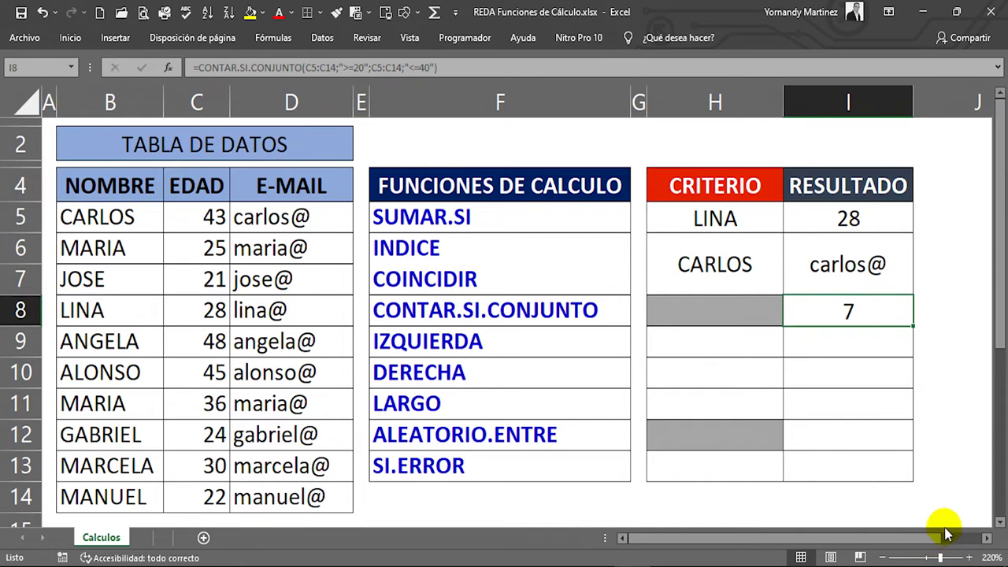
key("F2")
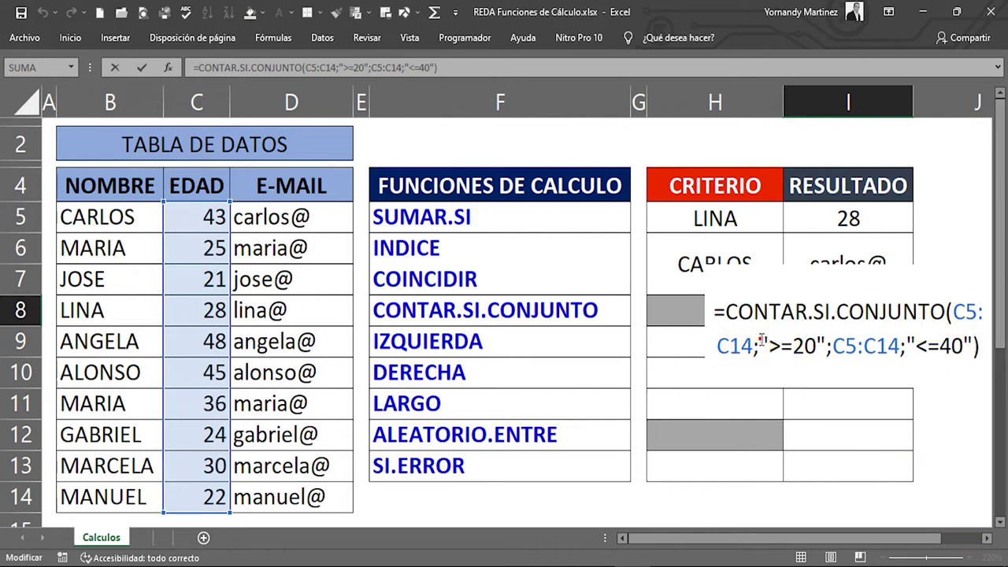
left_click_drag(760, 340, 826, 347)
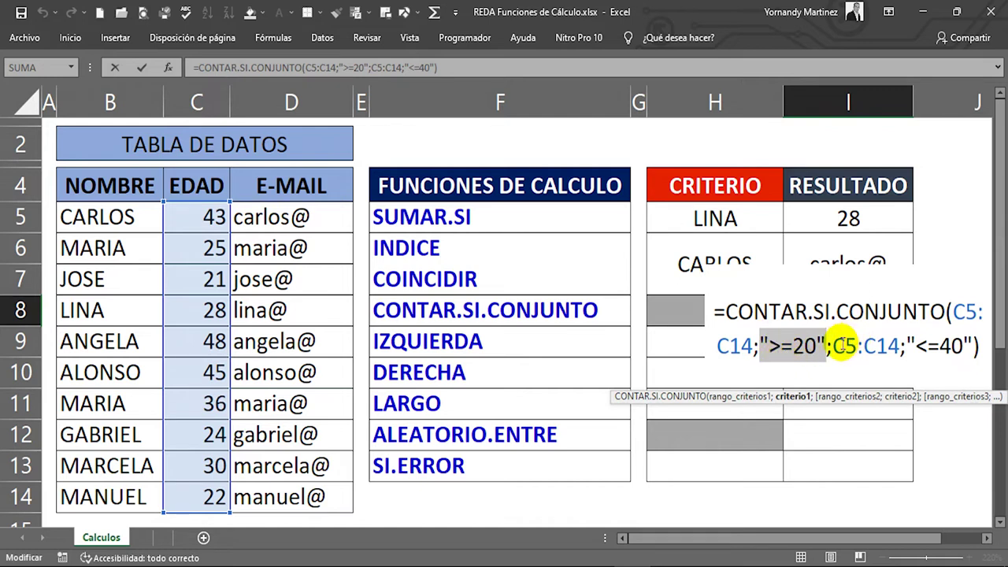
left_click_drag(832, 347, 902, 345)
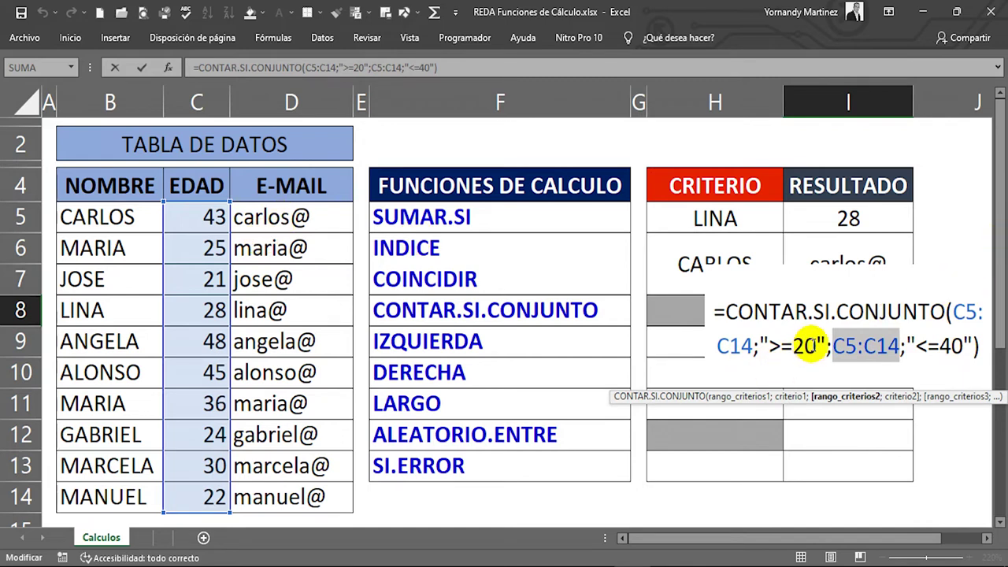
left_click(813, 344)
key("BackSpace")
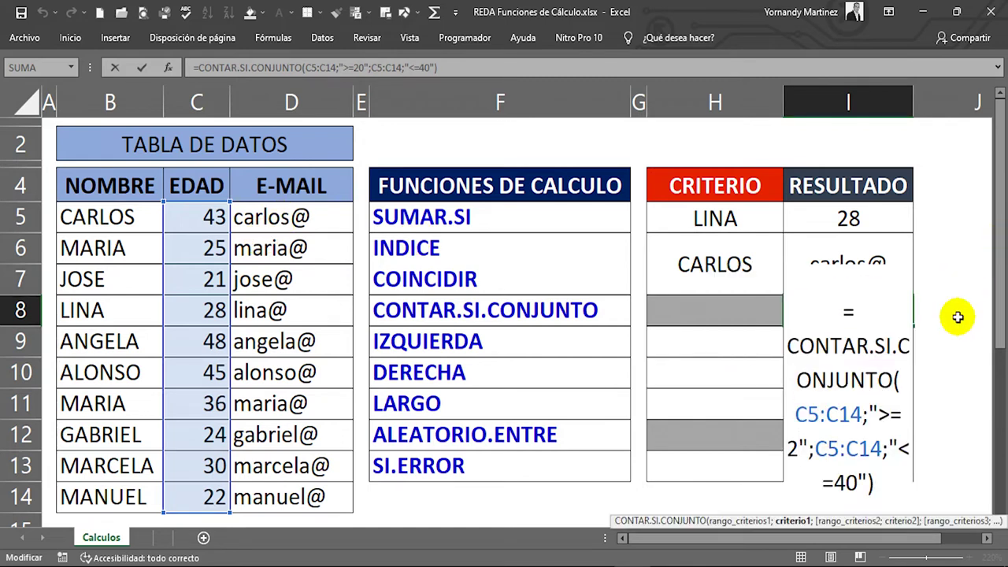
key("BackSpace")
type("30")
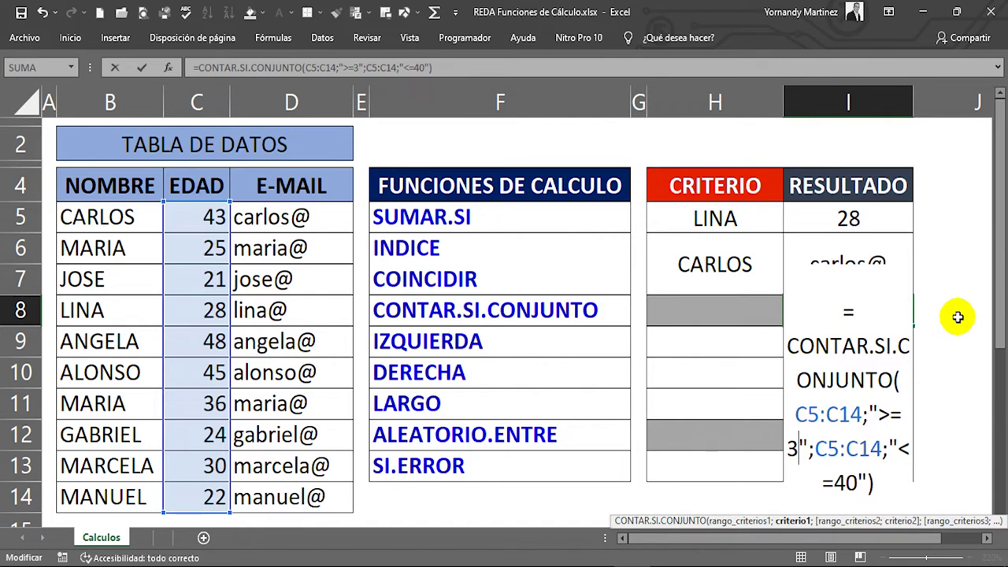
key("Return")
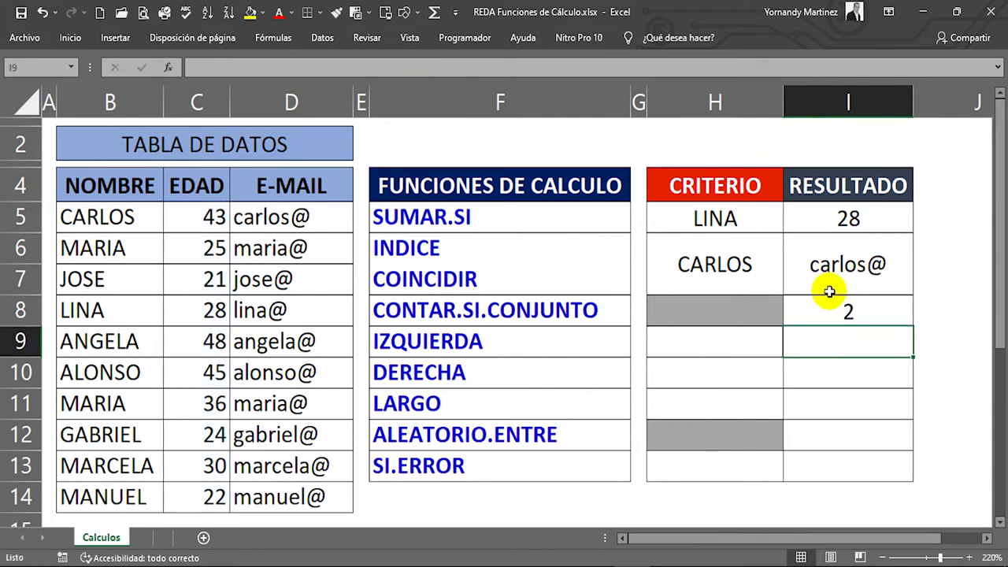
- Undo the last criterion change in the I8 formula and select the RESULTADO cell for IZQUIERDA
left_click(857, 316)
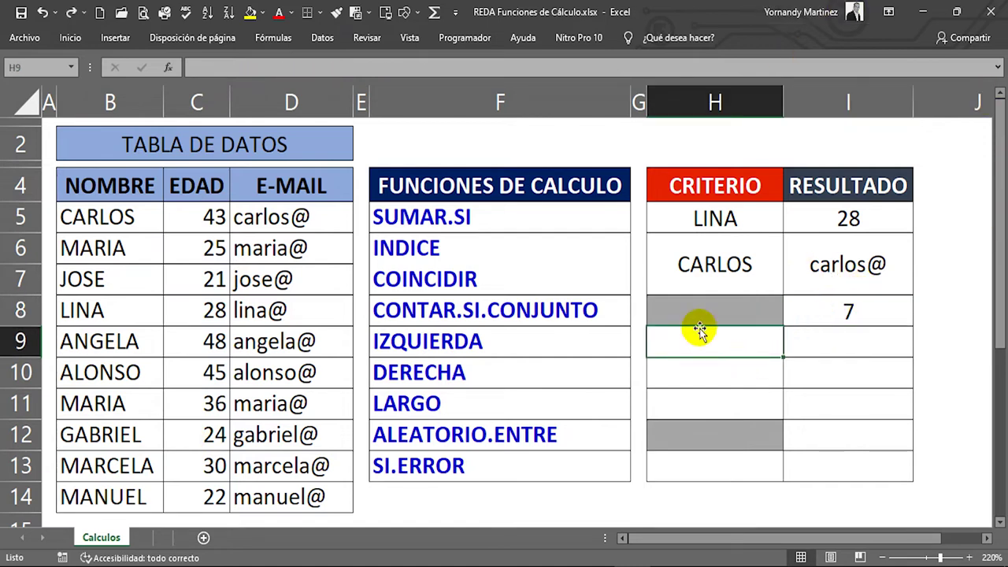
left_click(879, 341)
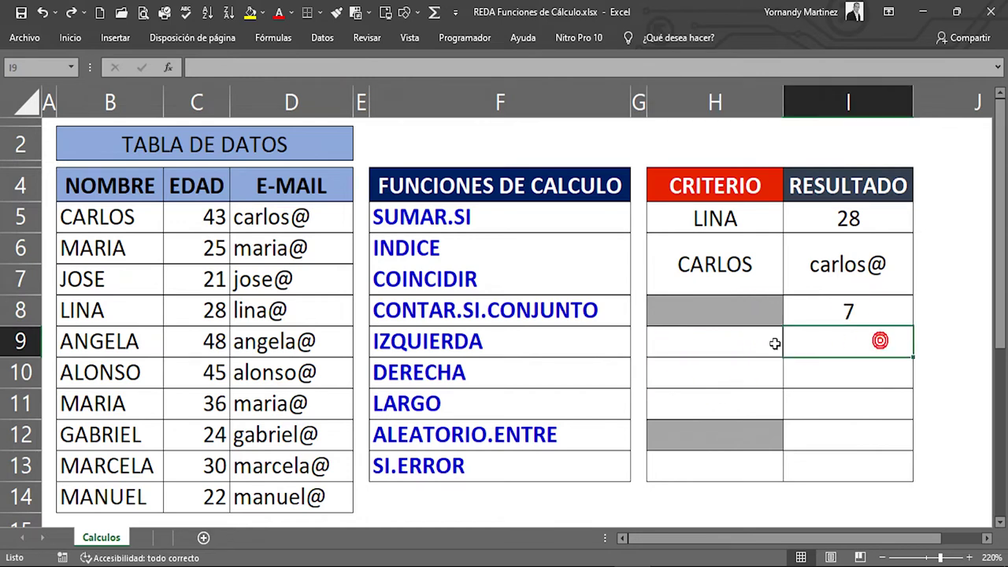
left_click(758, 342)
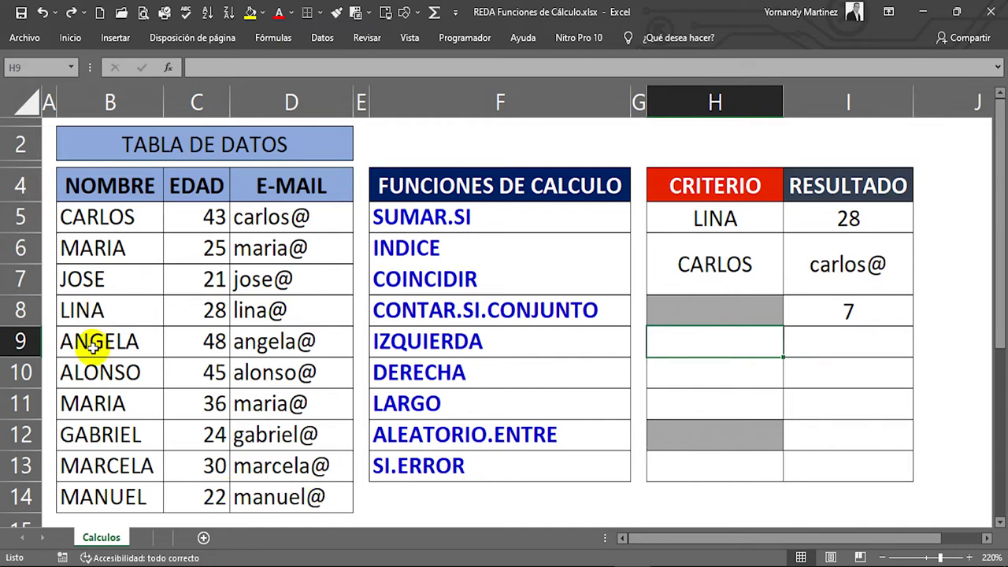
left_click(118, 466)
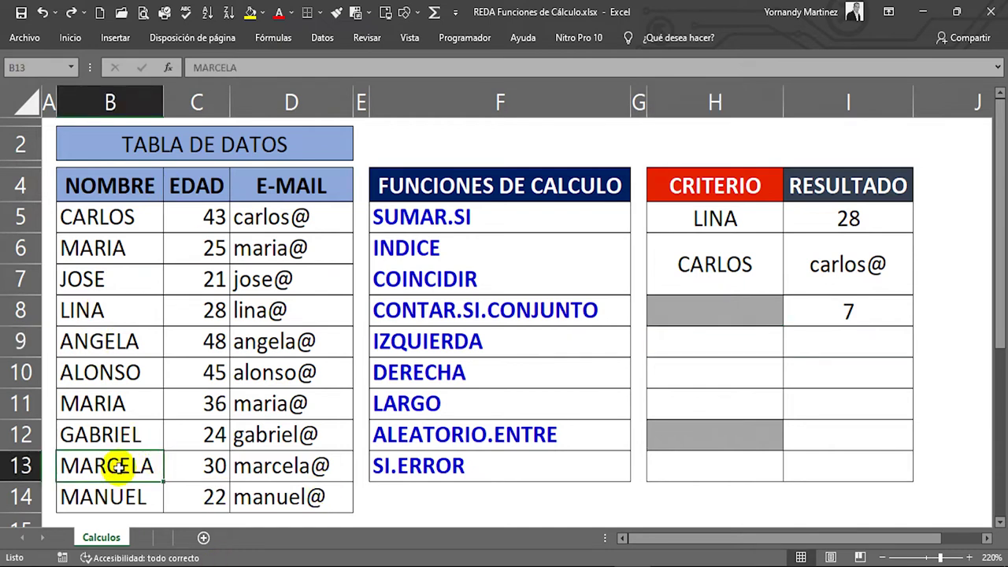
key("ctrl+c")
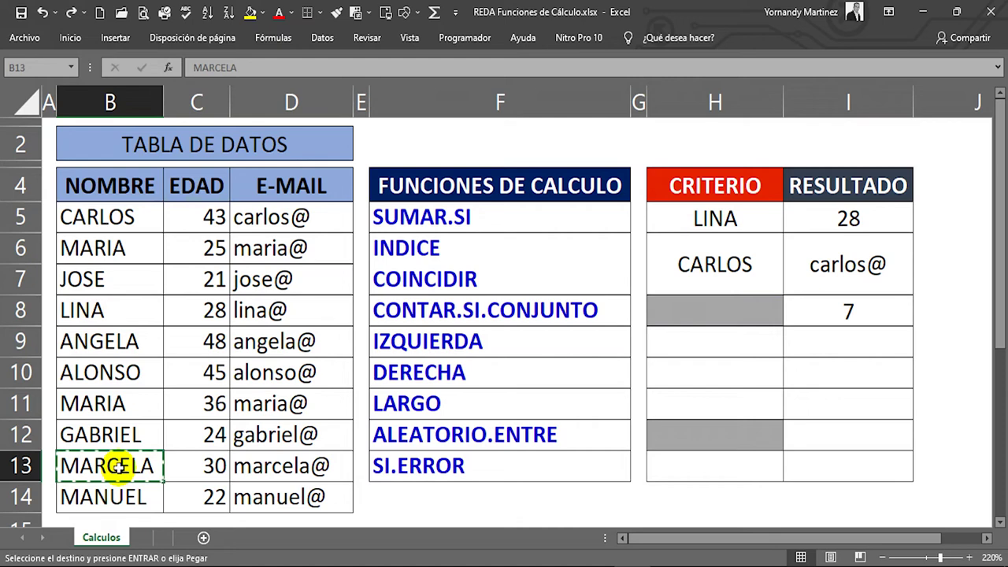
left_click(752, 342)
key("Return")
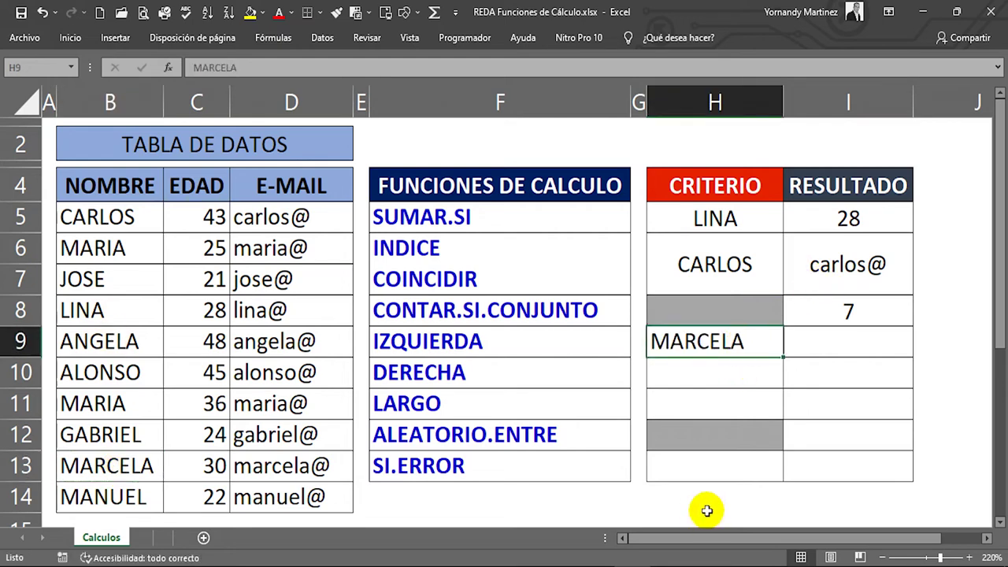
key("ctrl+z")
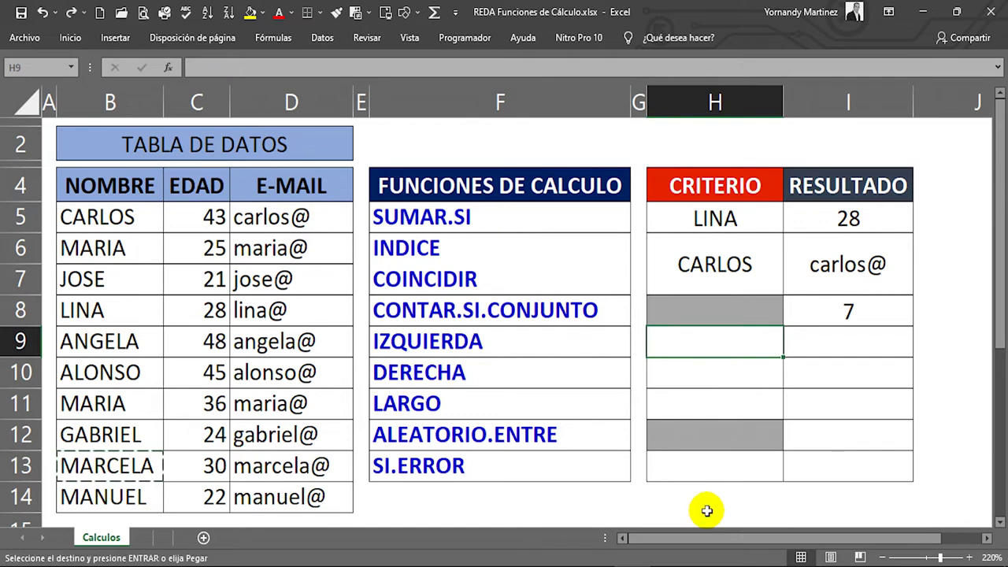
- Copy the name in B5 into H9 as the criterion for IZQUIERDA
left_click(115, 209)
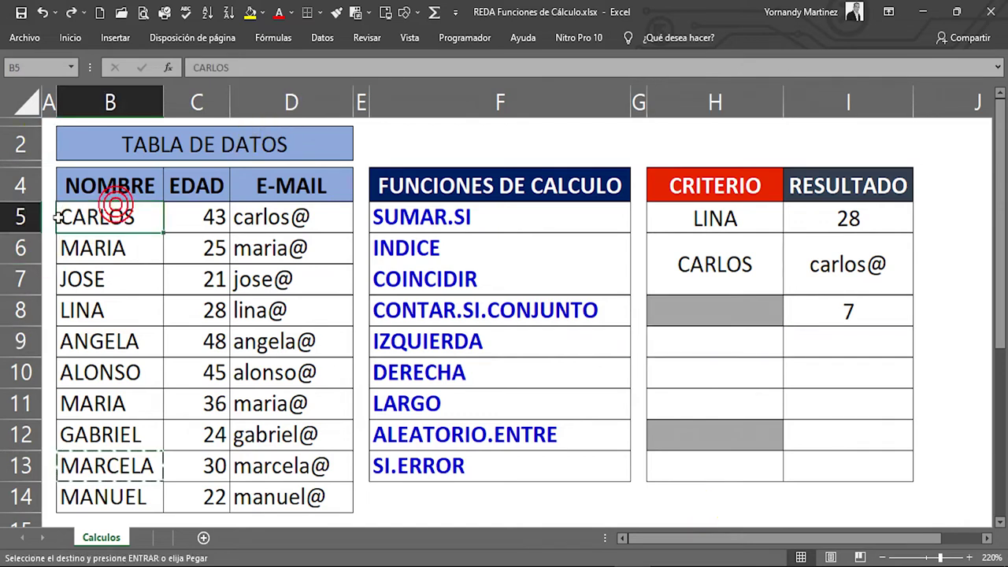
key("ctrl+c")
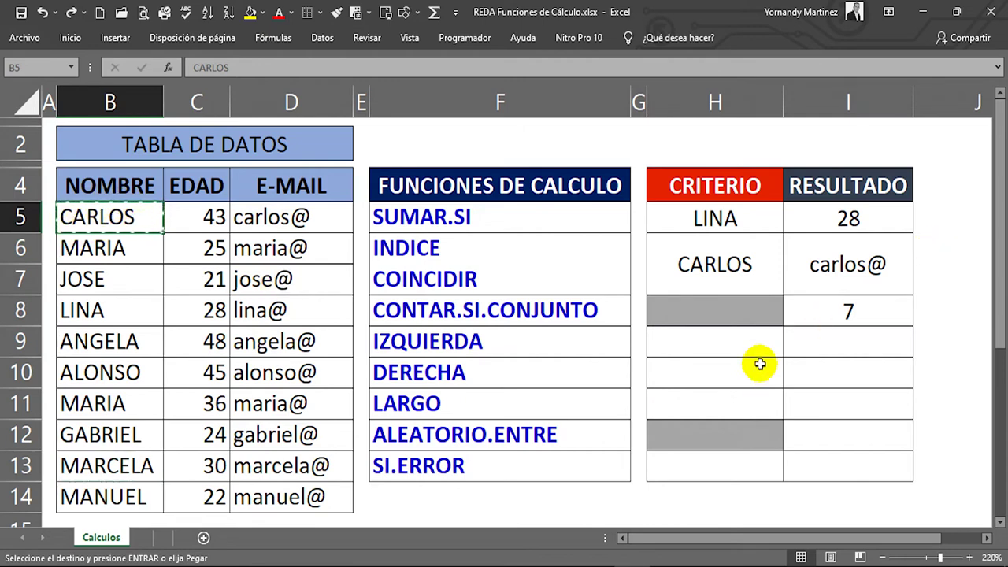
left_click(748, 335)
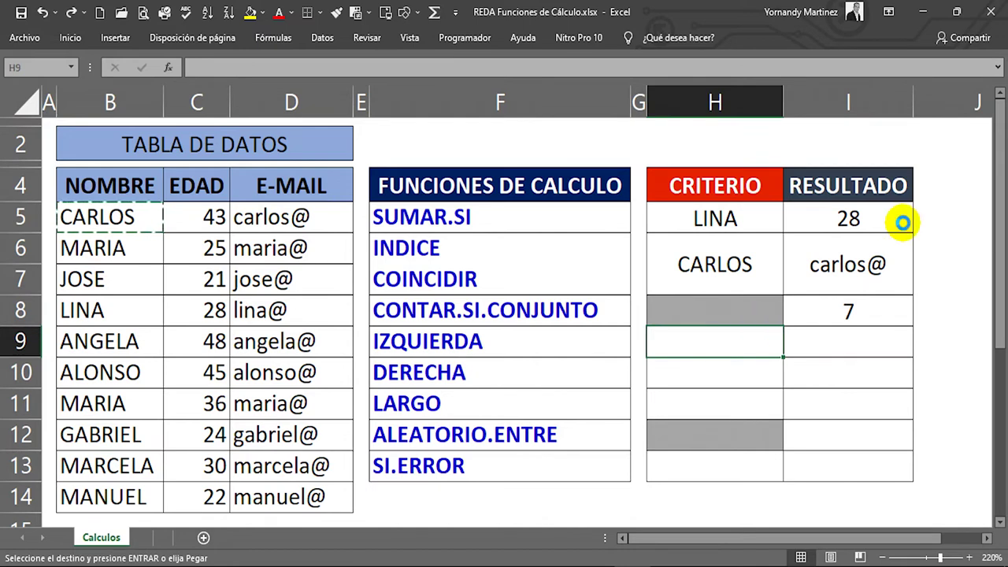
key("Return")
- Enter =IZQUIERDA(H9;3) in I9 to extract the first three characters of H9, and review the formula's arguments
left_click(858, 332)
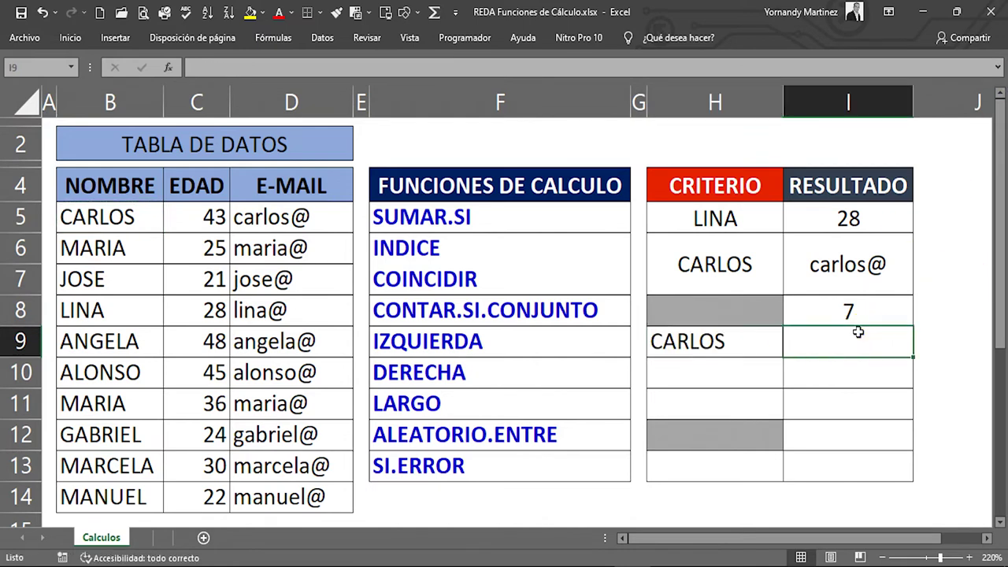
type("=")
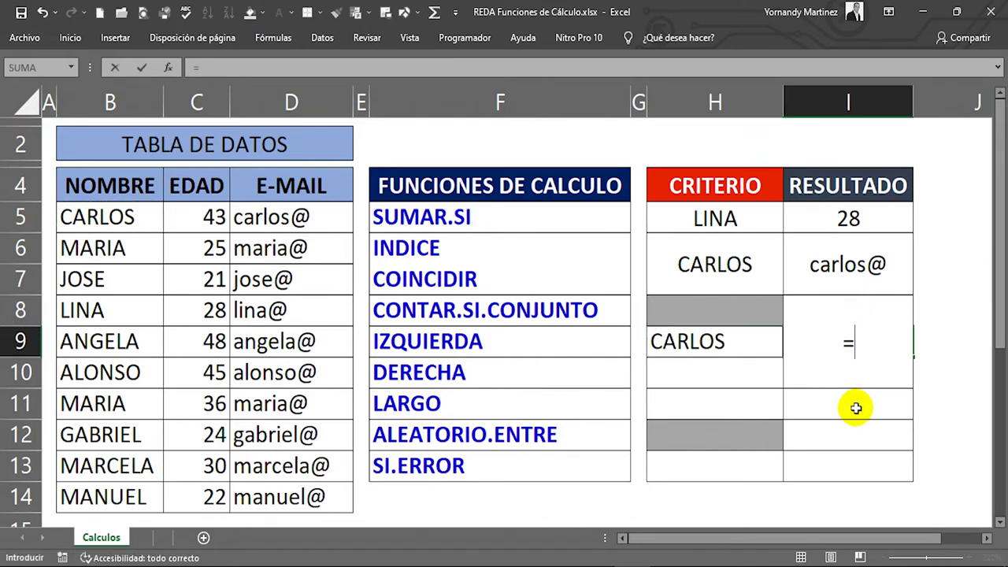
type("IZ")
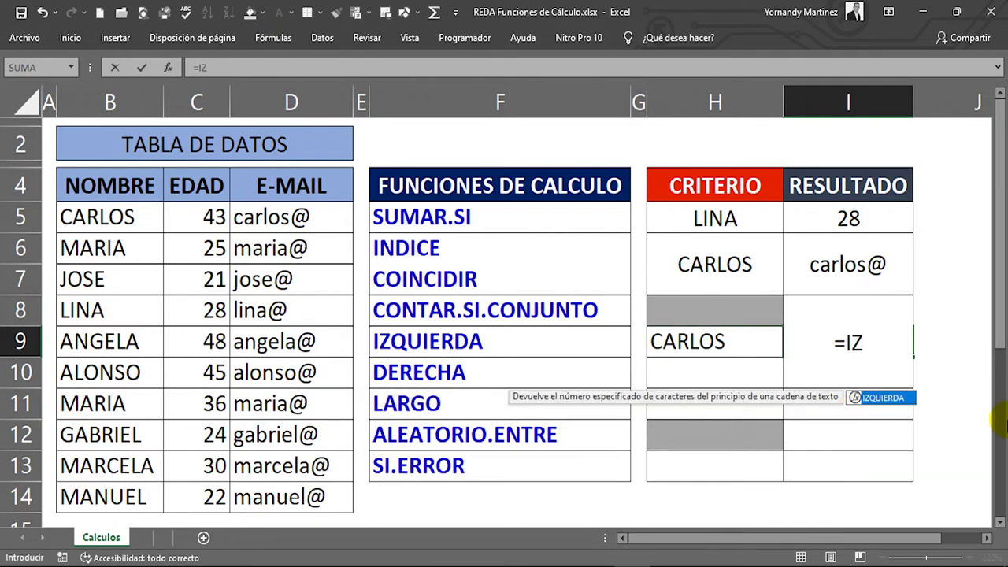
double_click(881, 397)
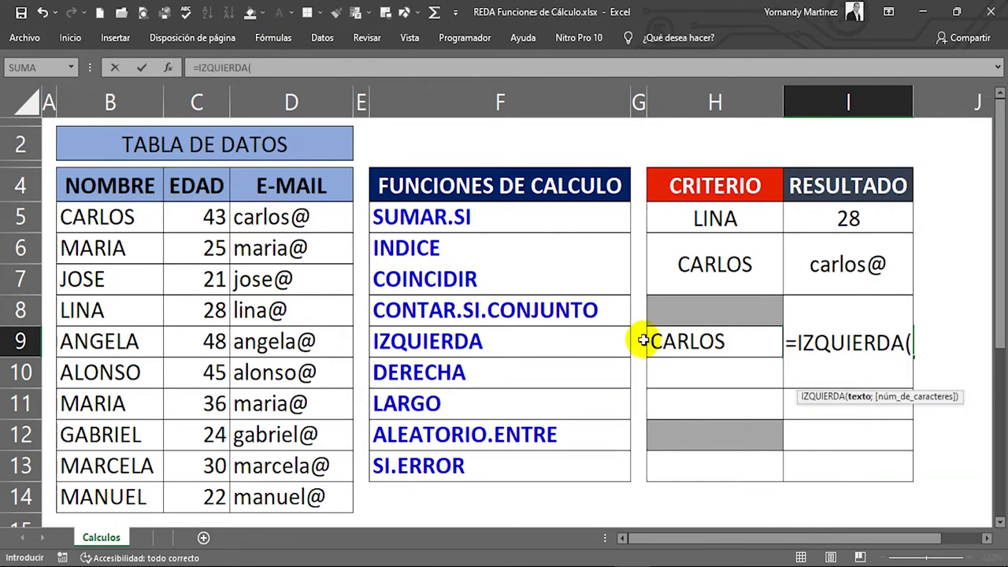
left_click(697, 341)
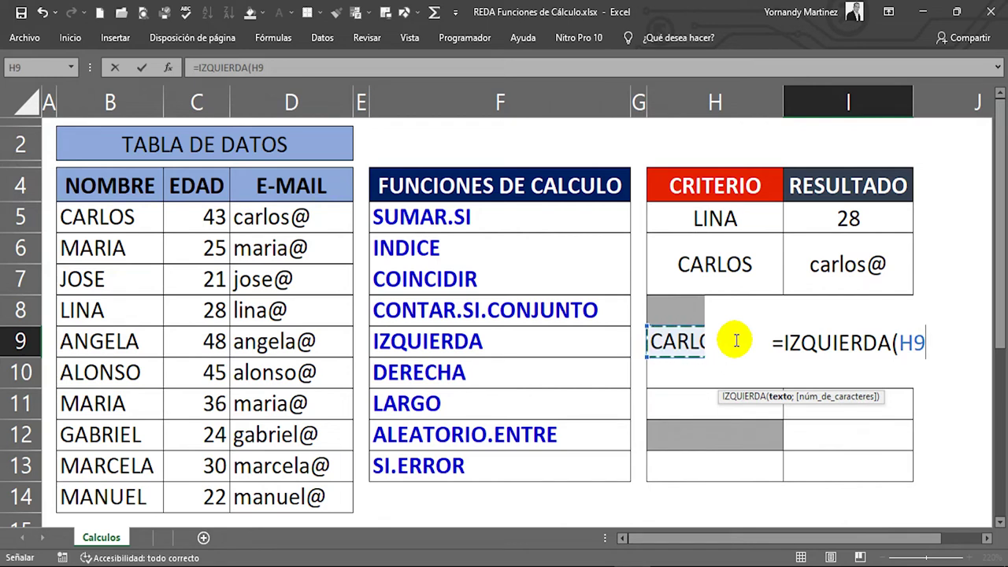
type(";")
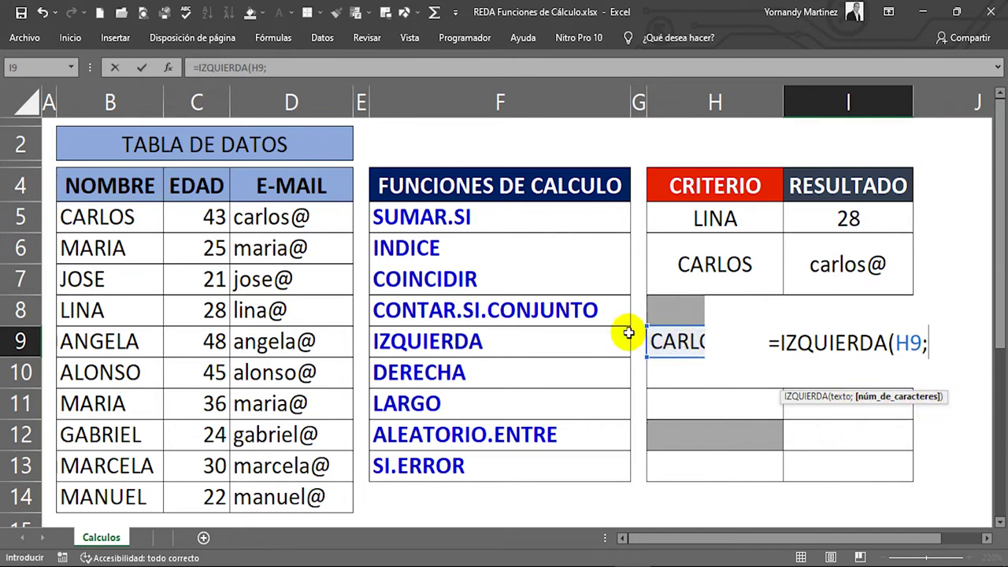
type("3")
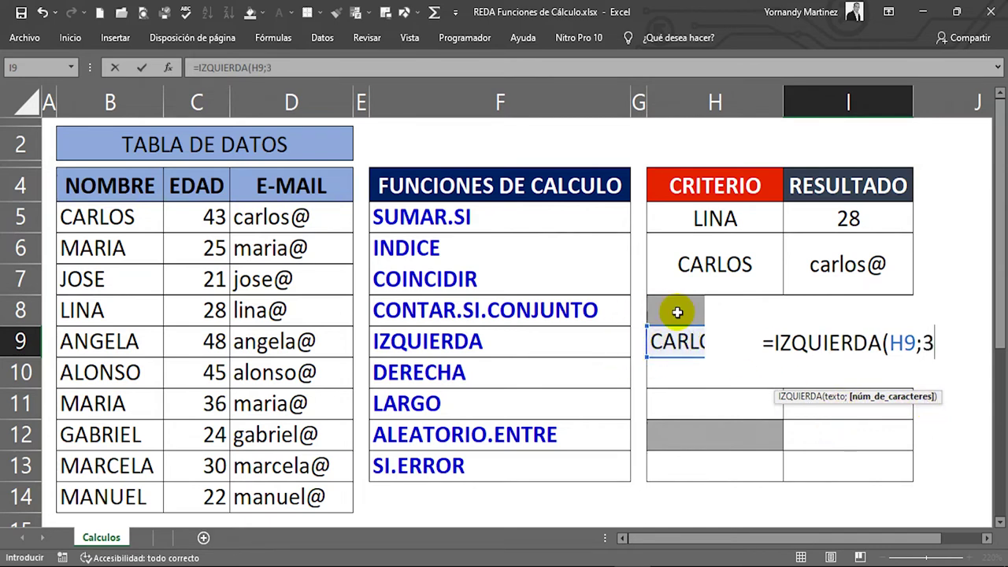
type(")")
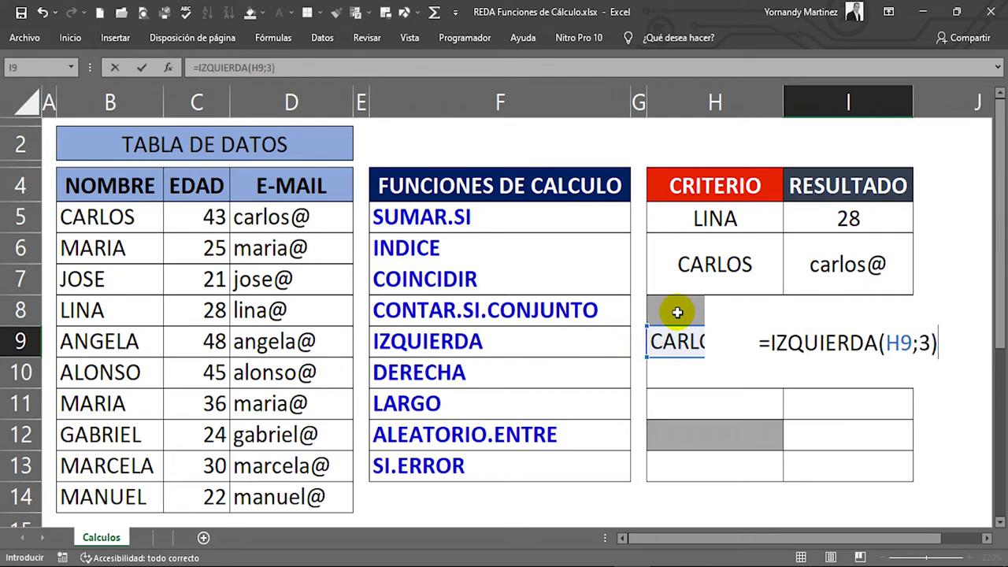
key("Return")
left_click(875, 345)
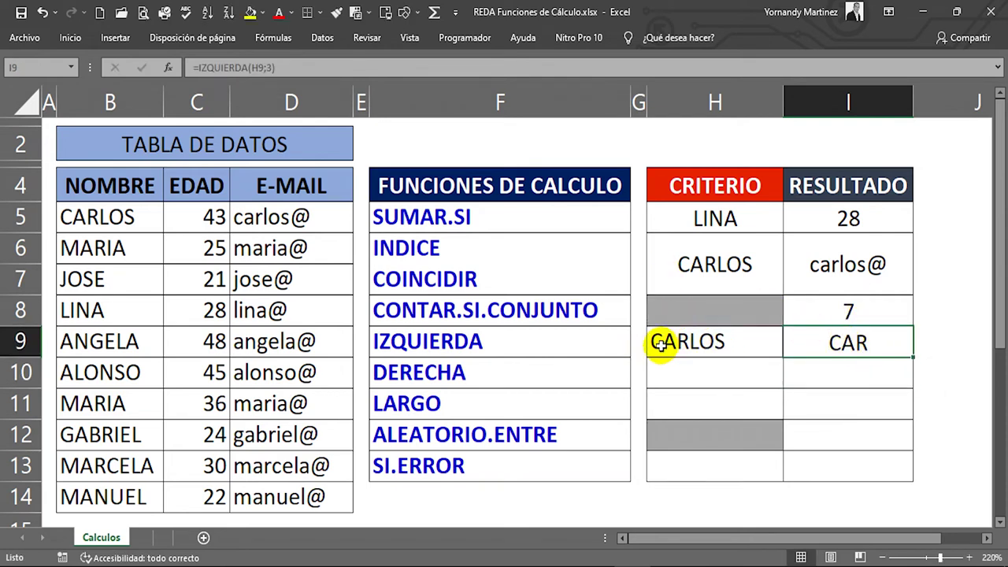
double_click(859, 344)
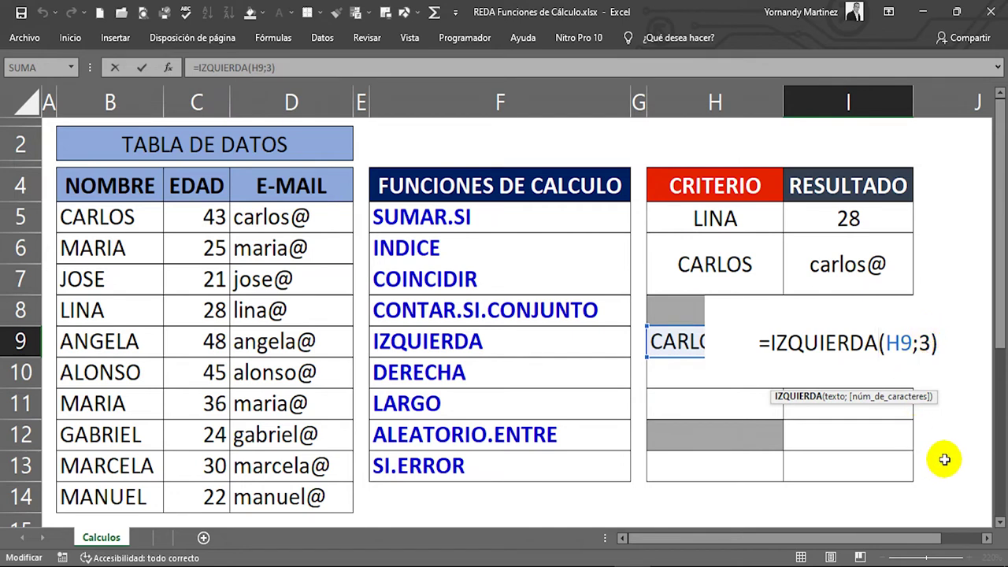
key("Return")
- Copy the name in H9 into H10 as the criterion for DERECHA
left_click(723, 346)
key("ctrl+c")
left_click(685, 383)
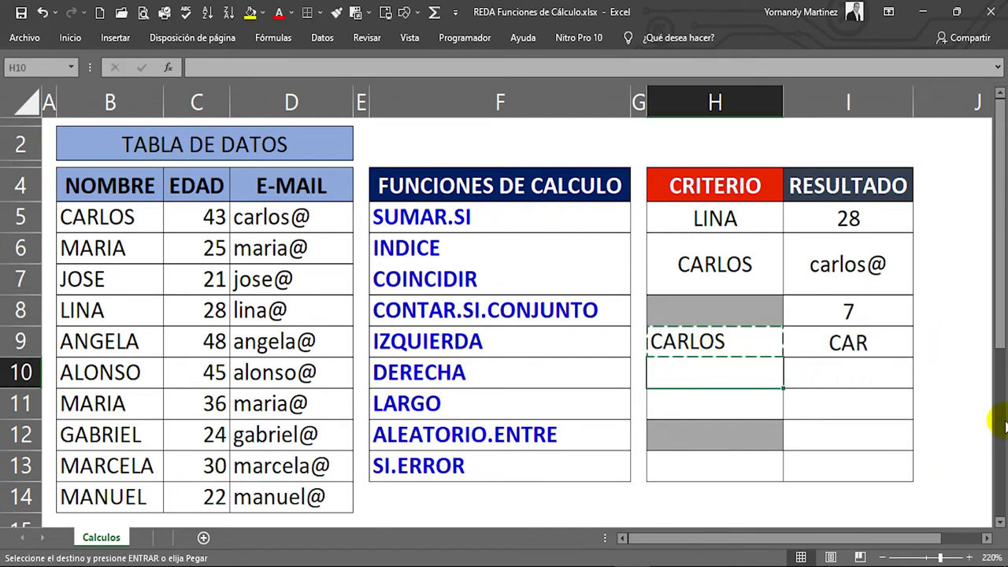
key("Return")
- Enter =DERECHA(H10;3) in I10 to extract the last three characters of H10, and compare it with the IZQUIERDA result
left_click(804, 364)
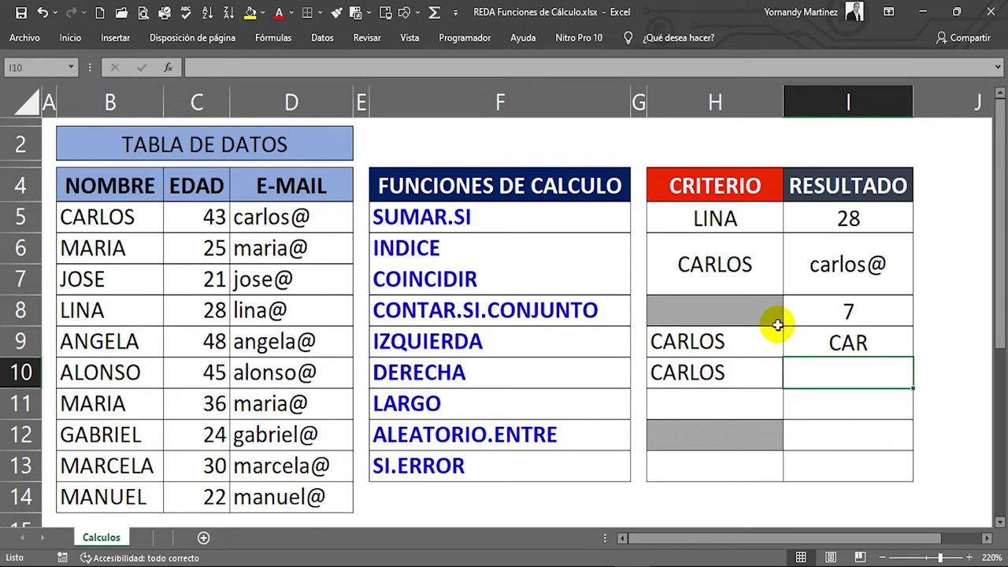
type("=DE")
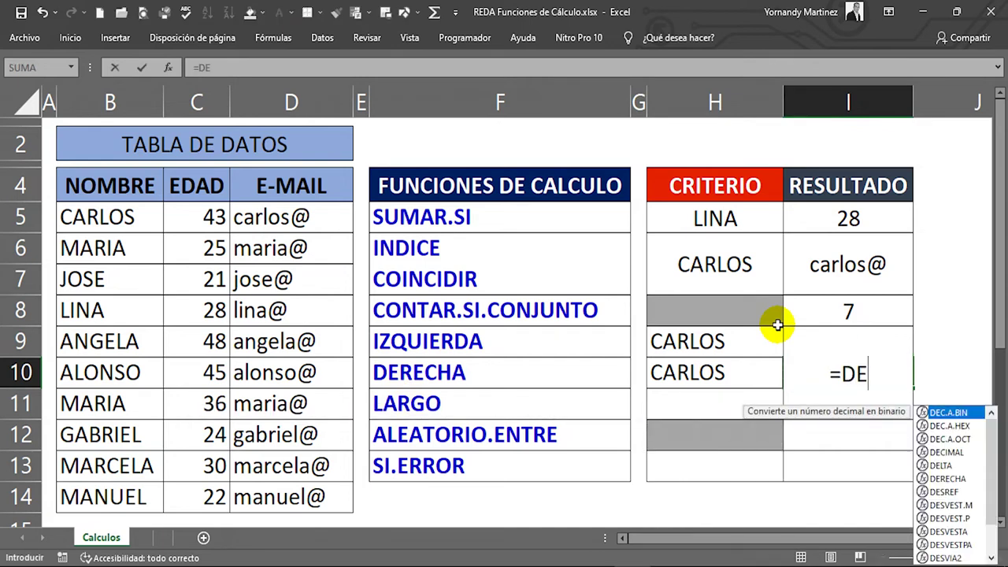
type("RE")
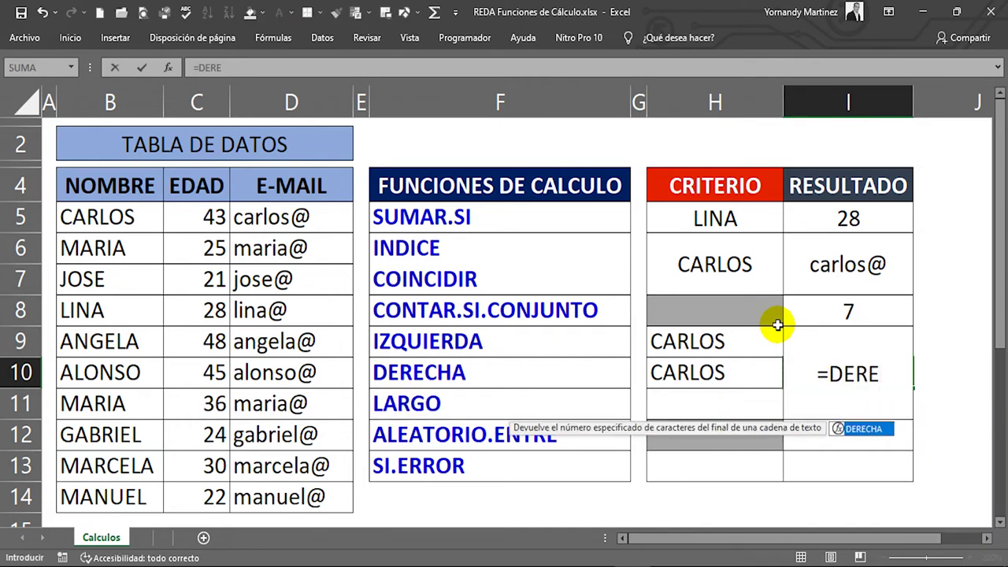
double_click(874, 429)
left_click(680, 376)
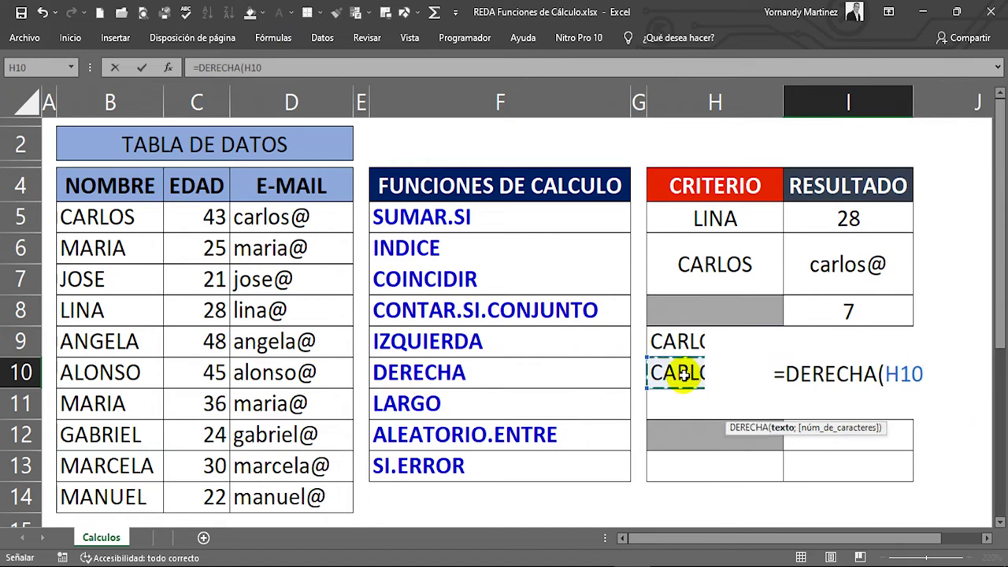
type(";")
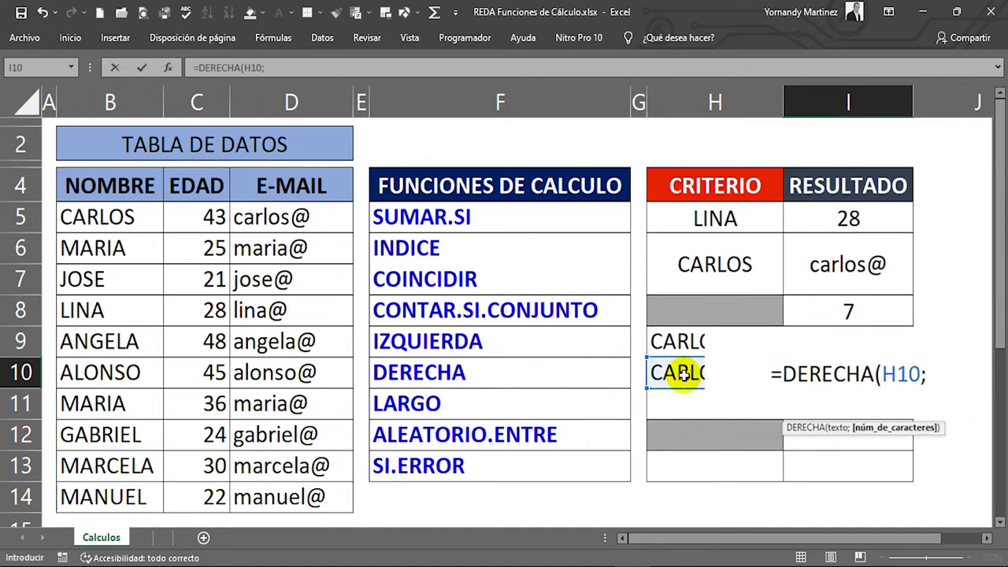
type("3)")
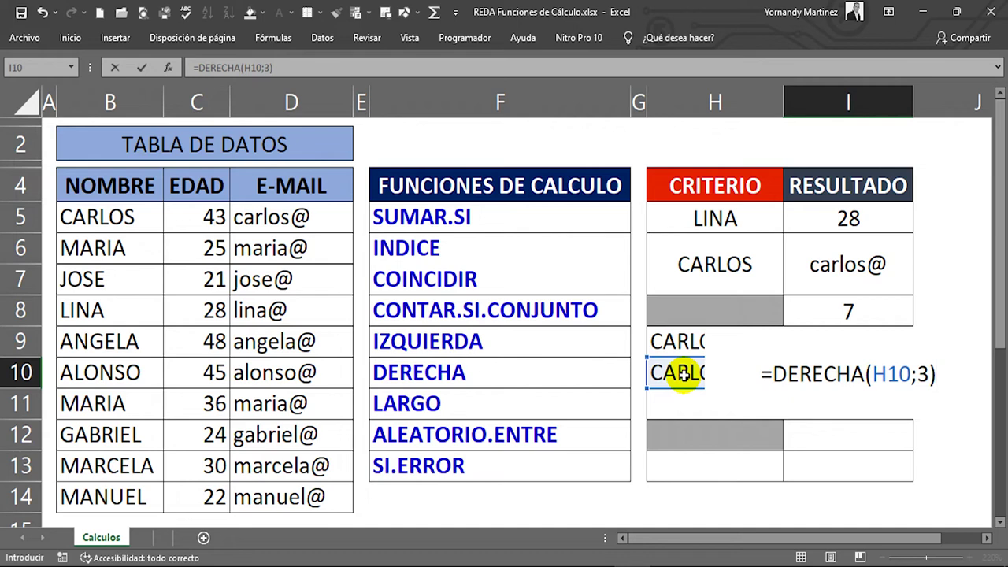
key("Return")
key("Up")
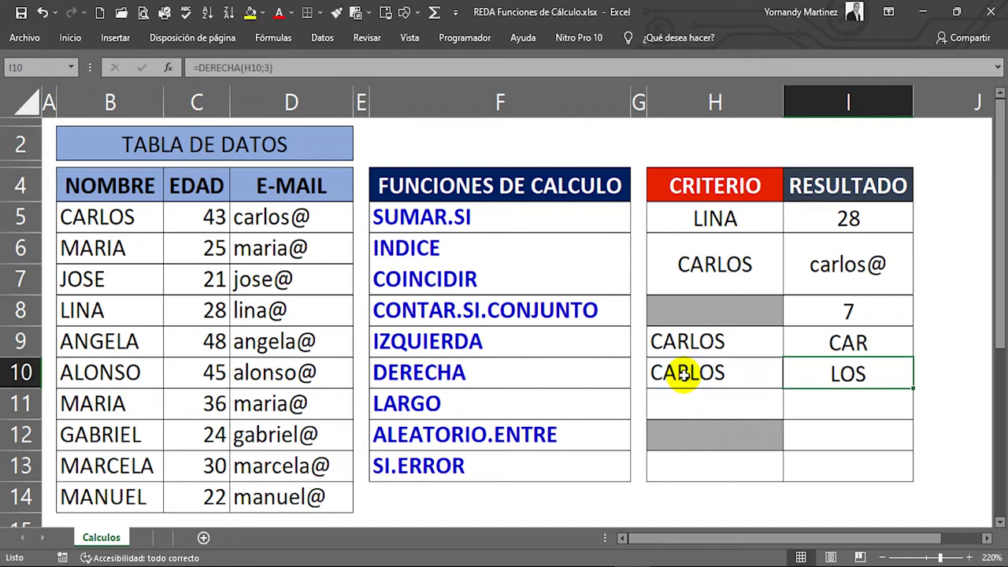
left_click(724, 361)
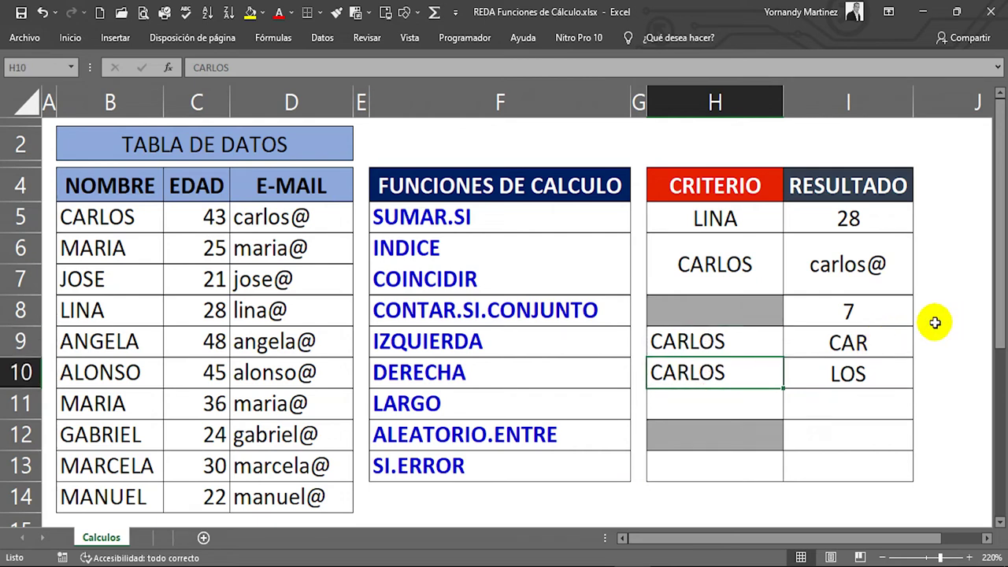
left_click(870, 341)
left_click(867, 372)
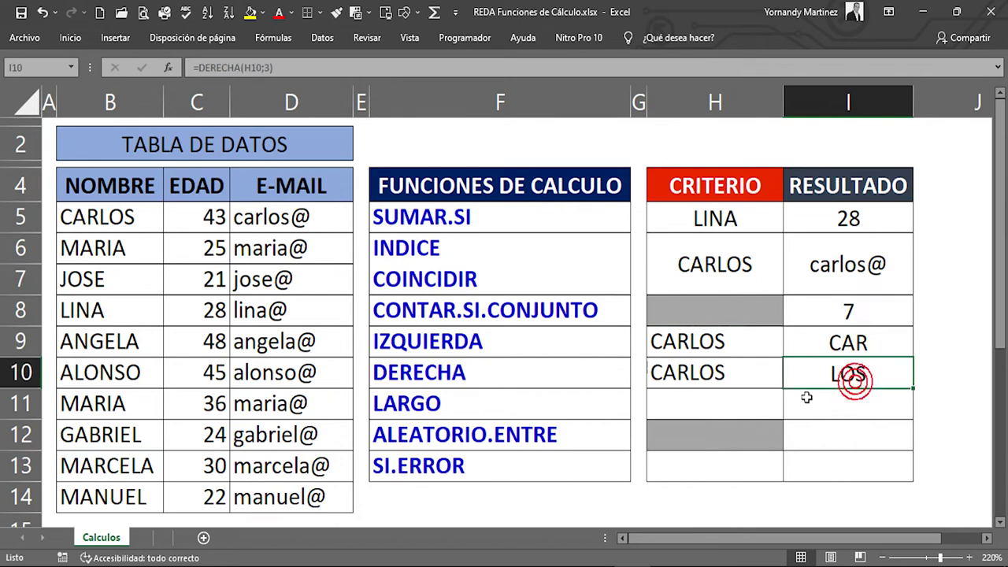
- Copy the name in B13 into H11 as the criterion for LARGO
left_click(714, 400)
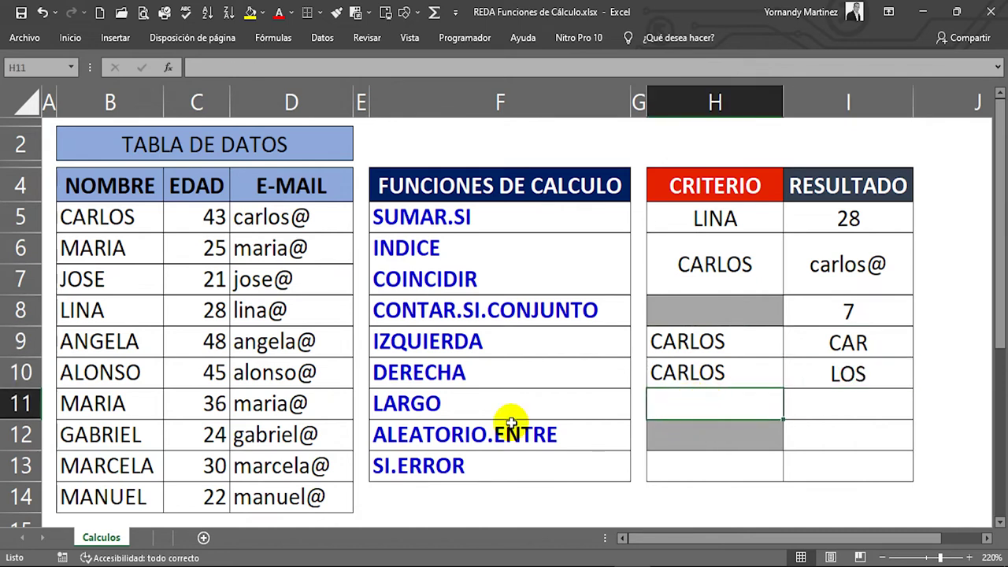
left_click(126, 465)
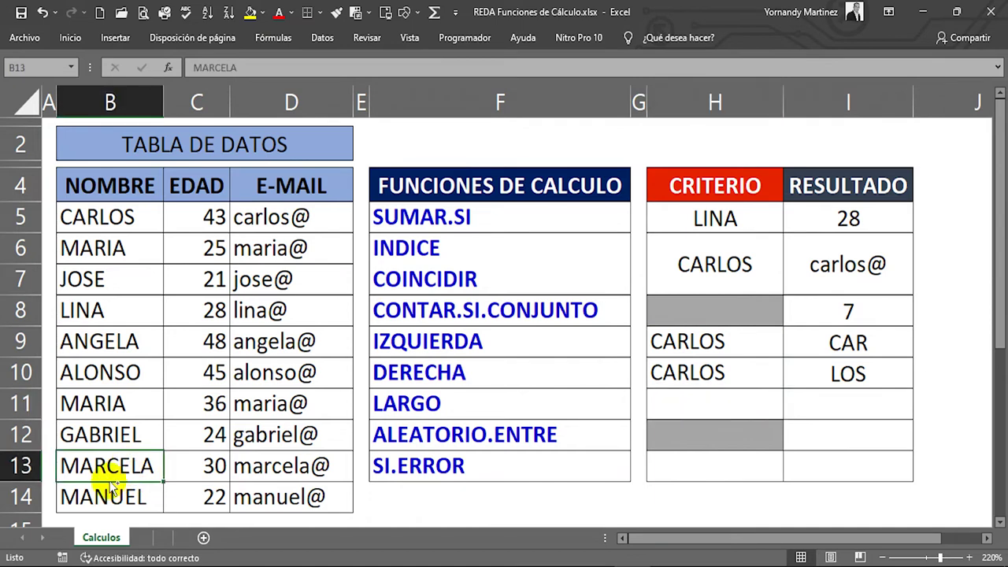
key("ctrl+c")
left_click(739, 405)
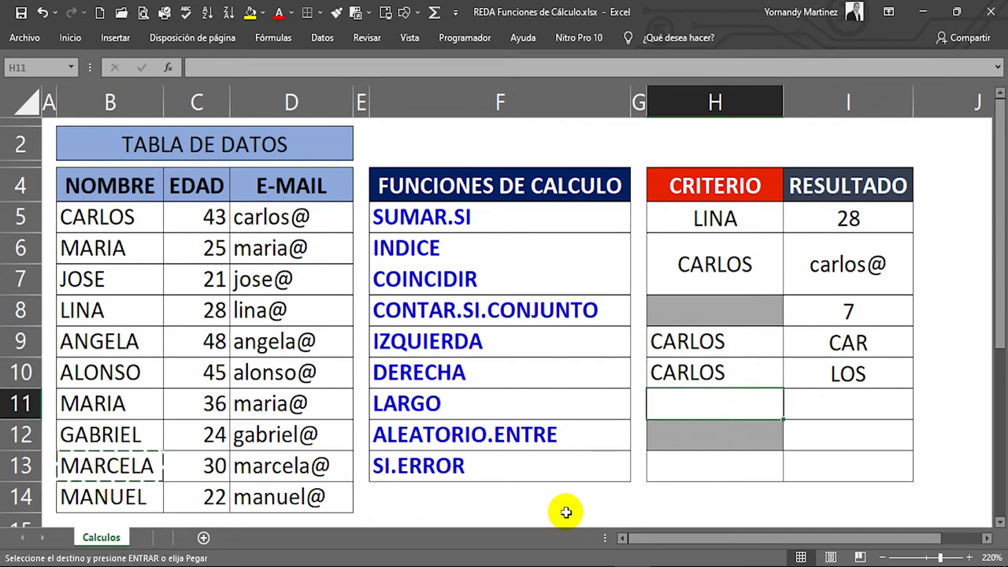
key("Return")
- Enter =LARGO(H11) in I11 to count the characters of the name in H11
left_click(868, 399)
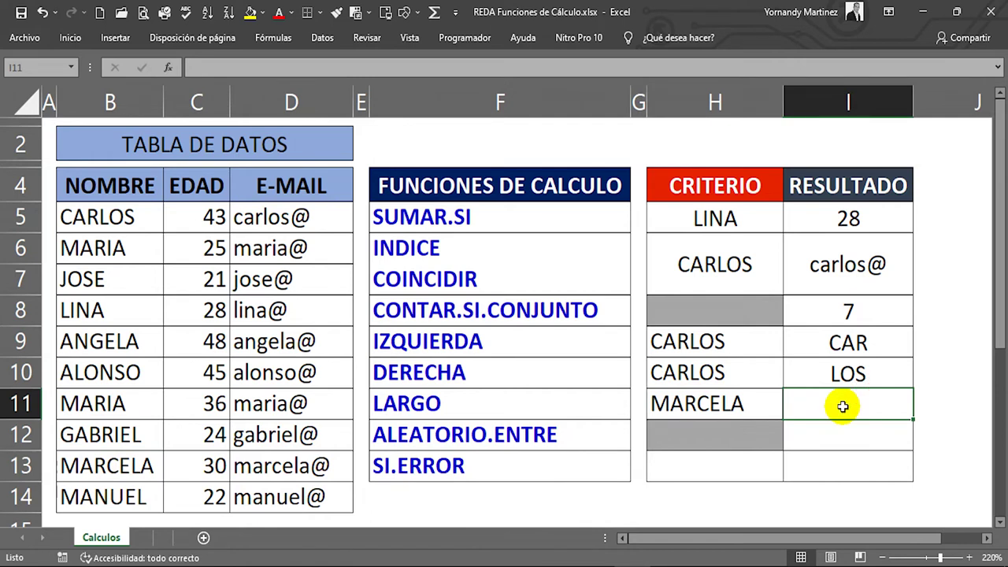
type("=LARG")
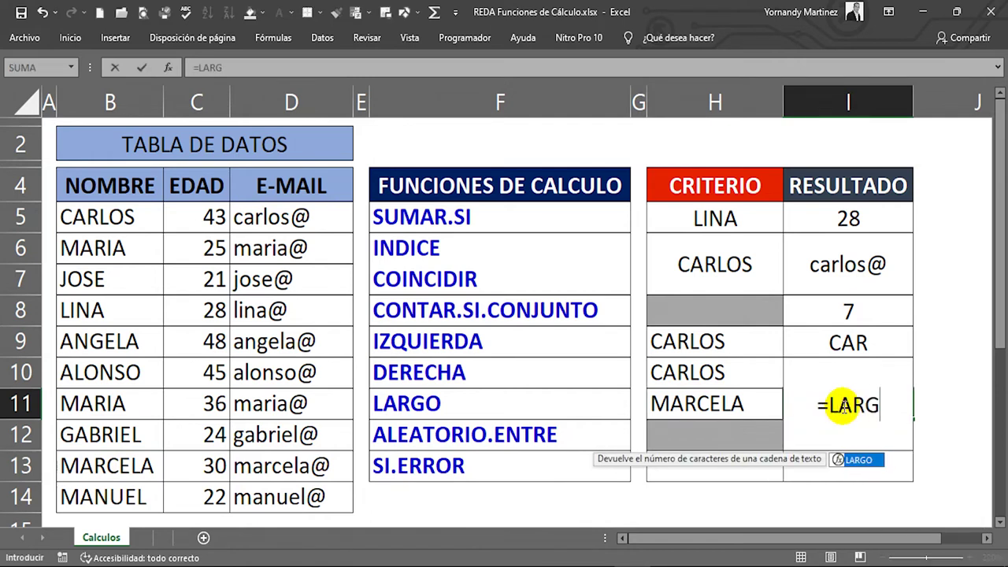
double_click(857, 460)
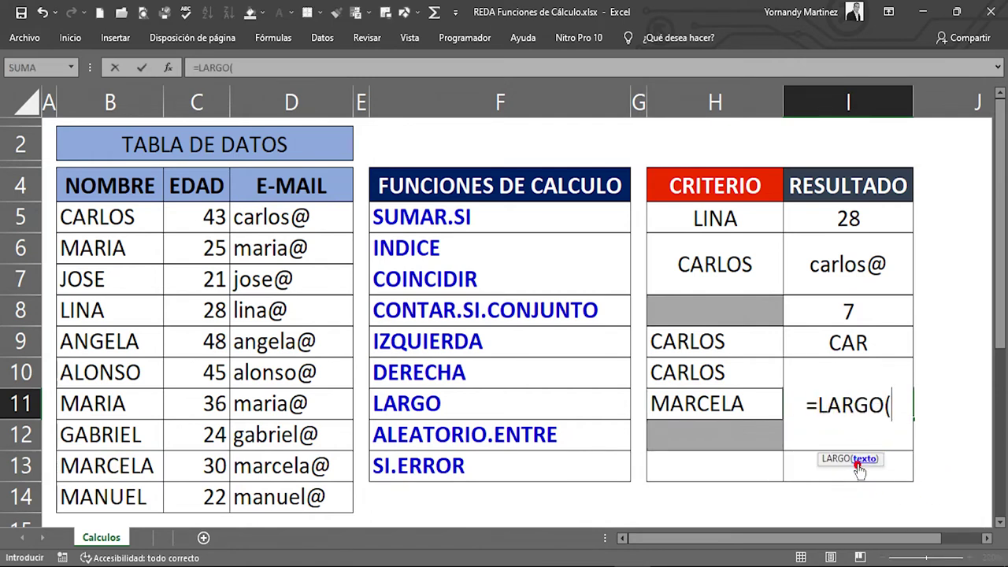
left_click(709, 415)
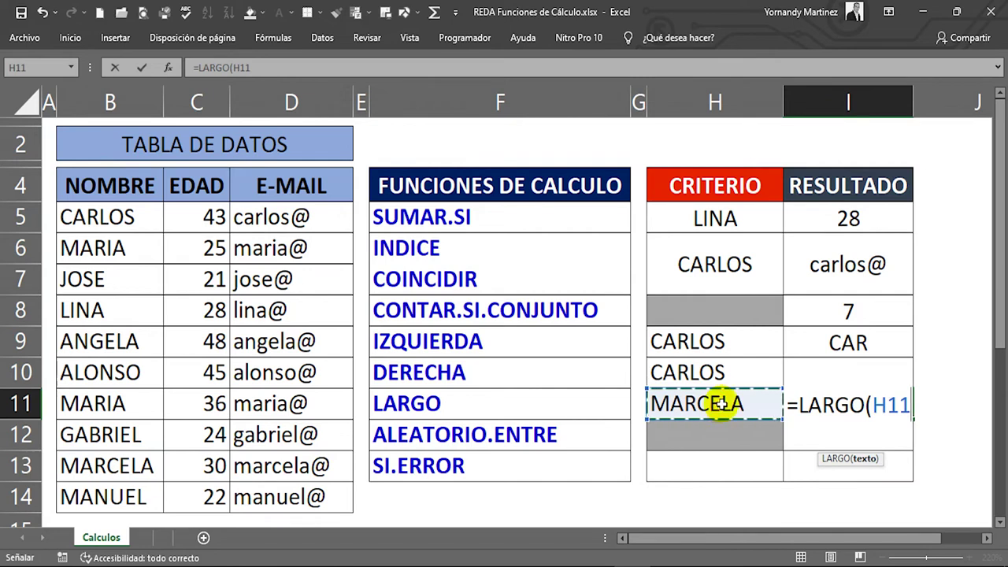
key("Return")
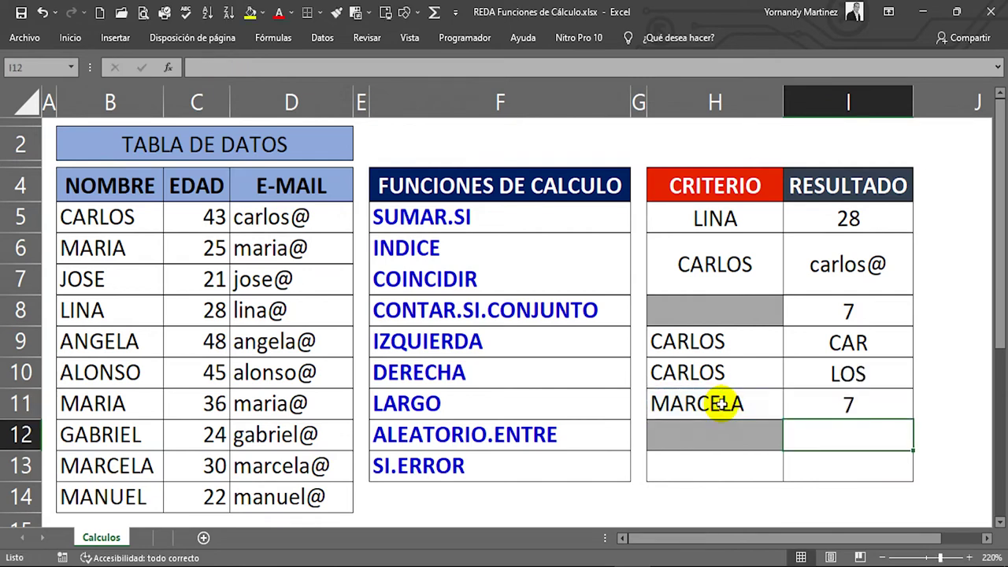
left_click(857, 408)
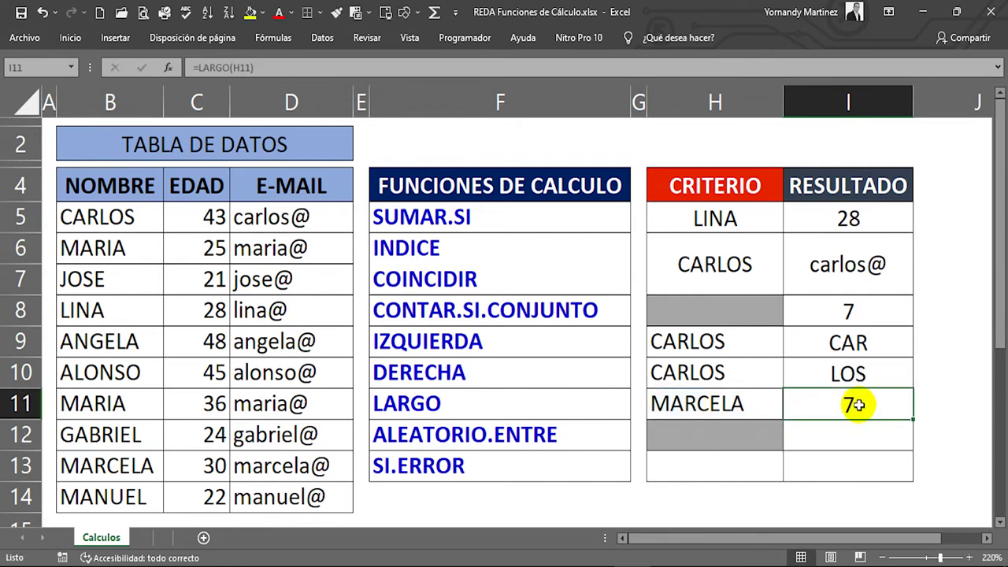
- Append an S to the name in H11 to test how LARGO responds, and undo the edit
left_click(748, 405)
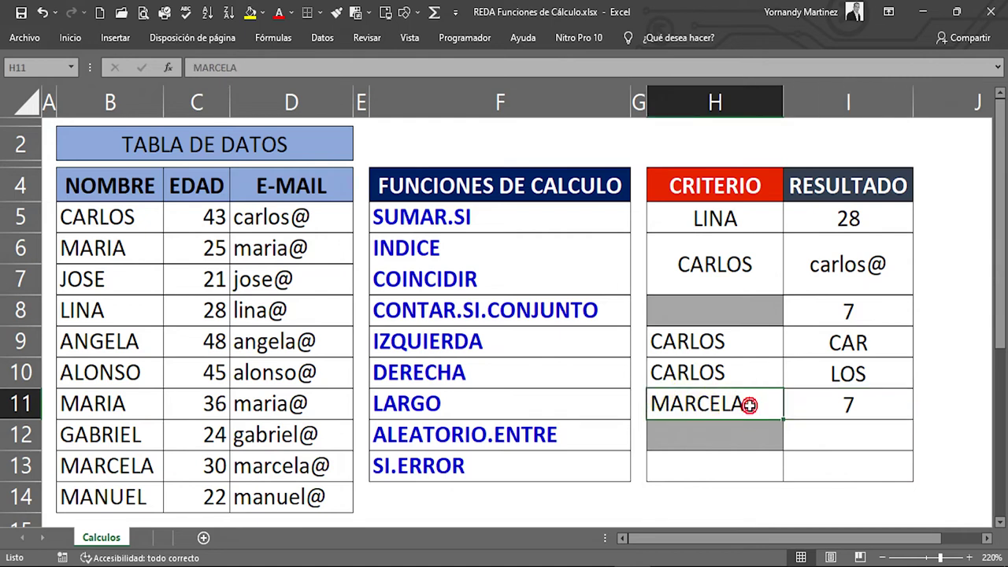
double_click(747, 403)
type("S")
key("Return")
key("Up")
key("Right")
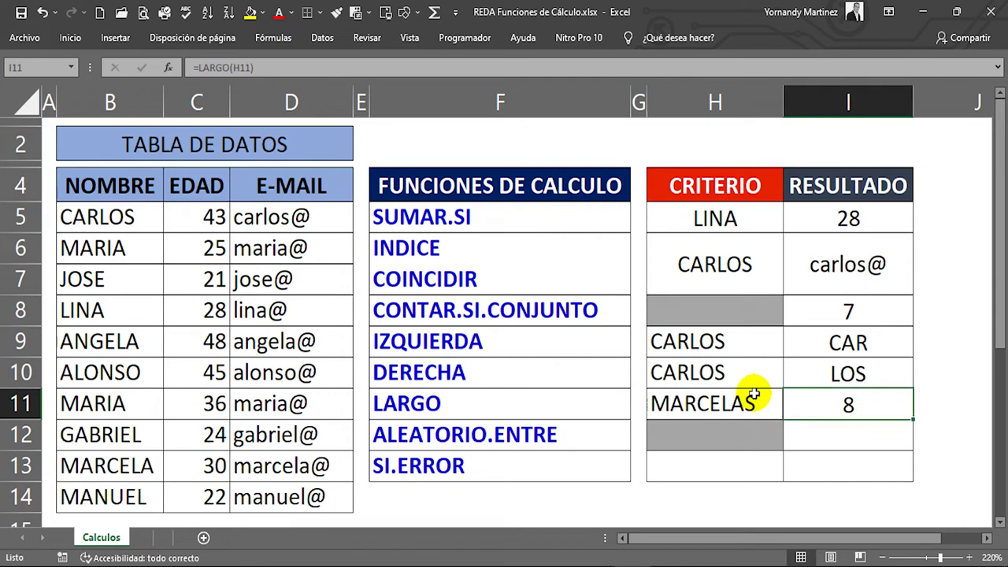
key("ctrl+z")
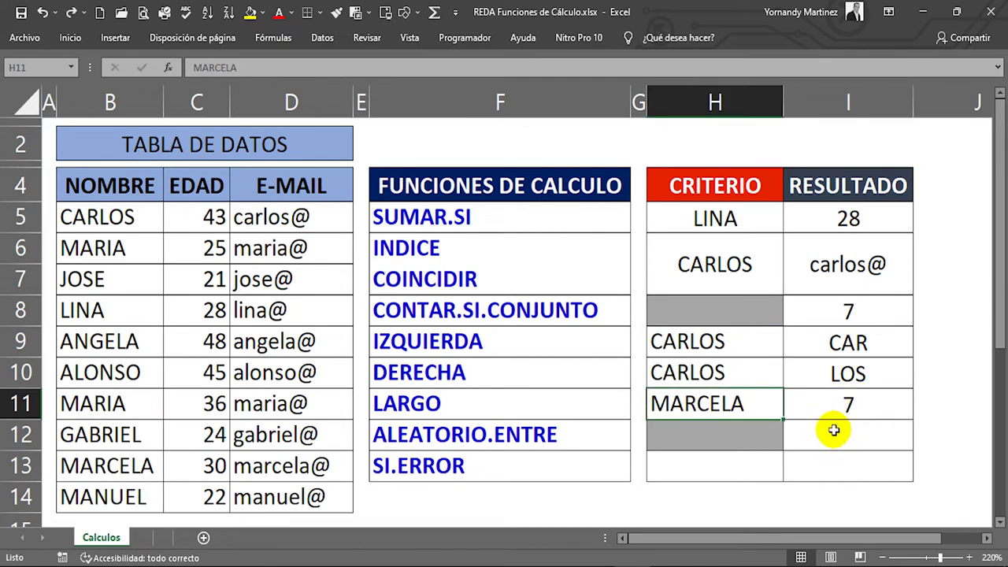
- Enter =ALEATORIO.ENTRE(5;45) in I12 to generate a random whole number between 5 and 45
left_click(829, 503)
left_click(473, 440)
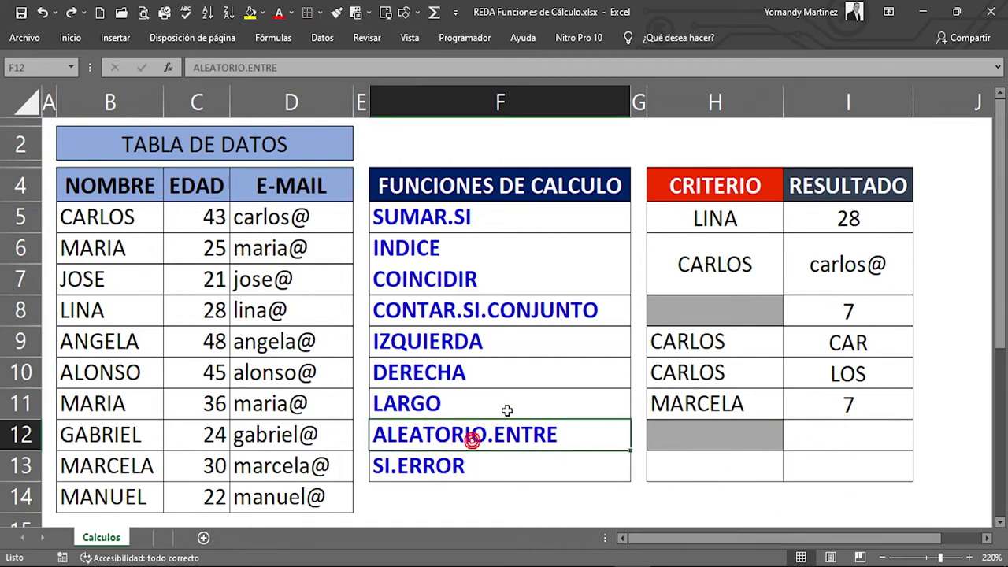
left_click(834, 442)
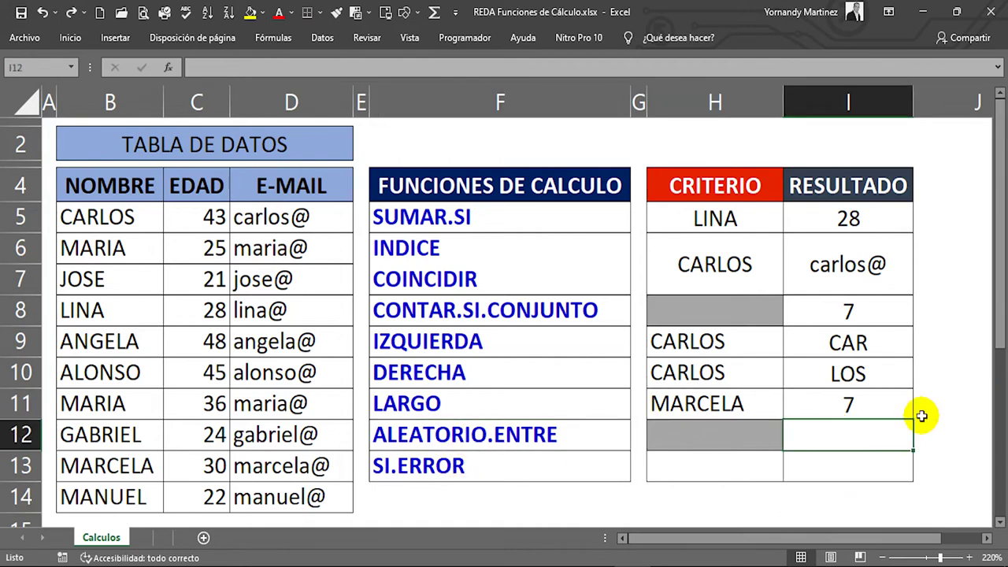
type("=")
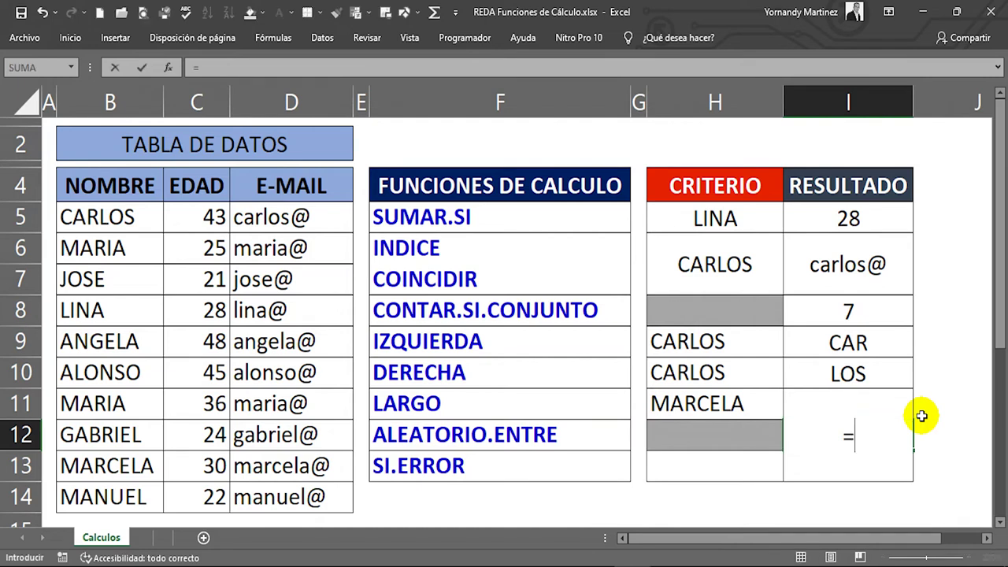
type("ALE")
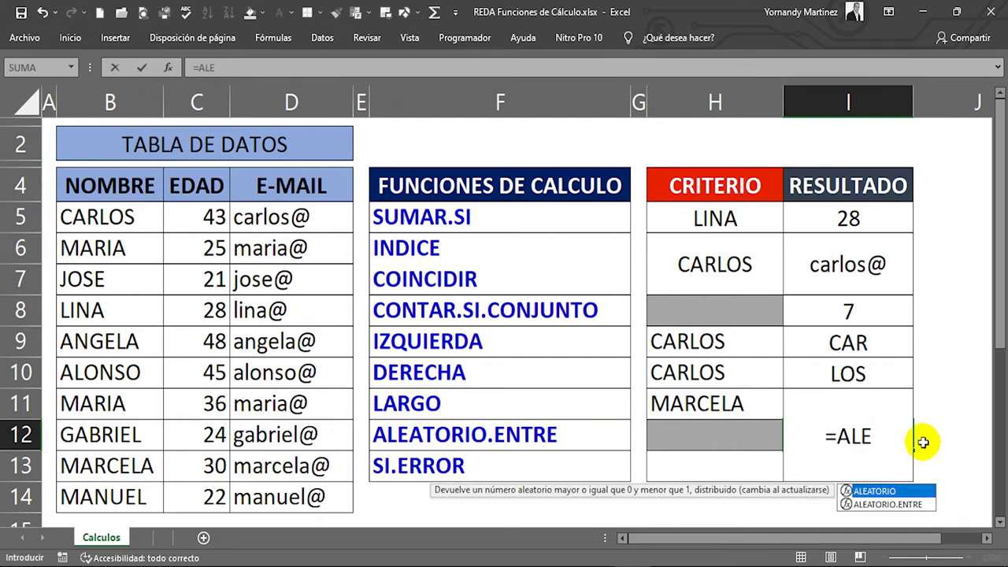
double_click(898, 504)
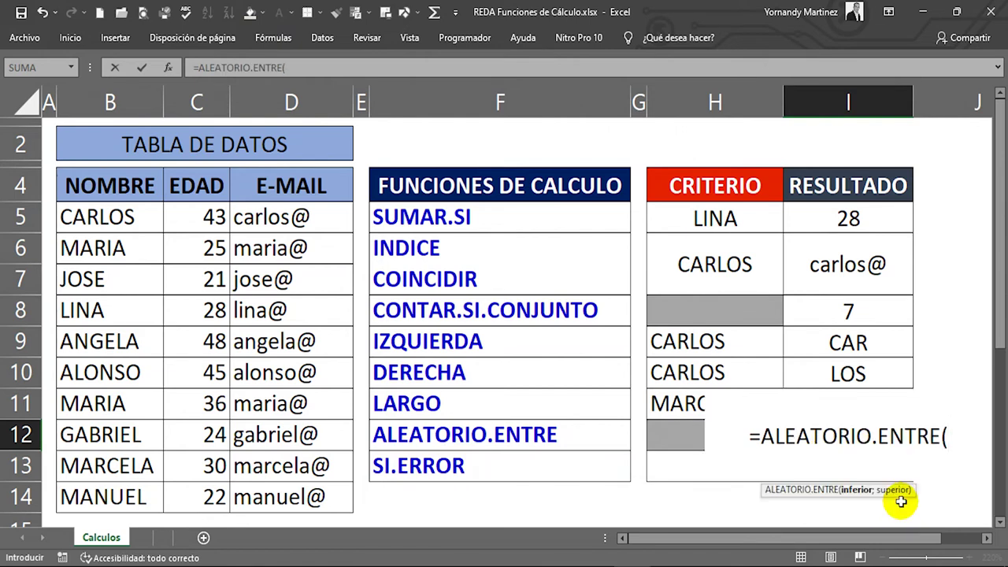
type("5")
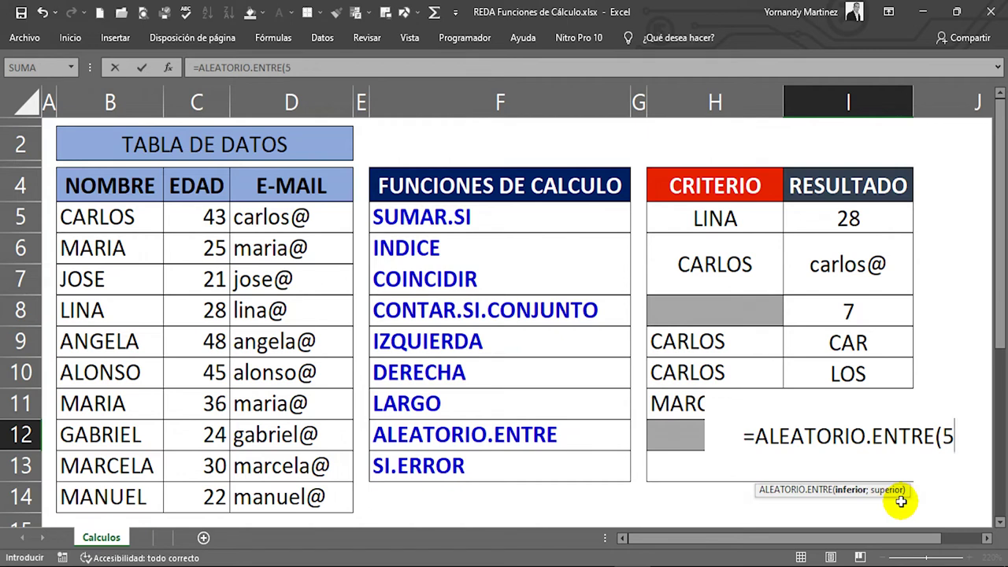
type(";")
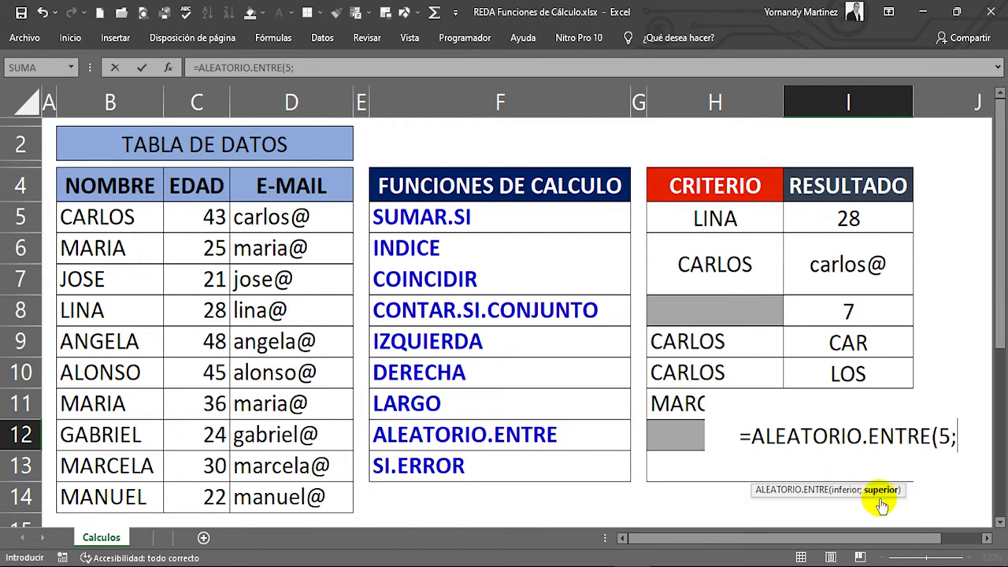
type("45")
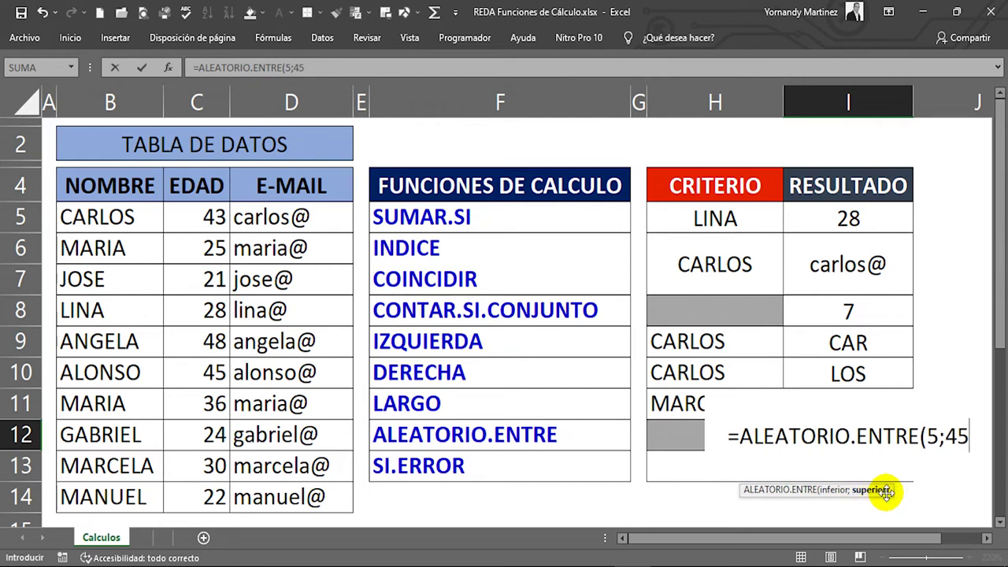
type(")")
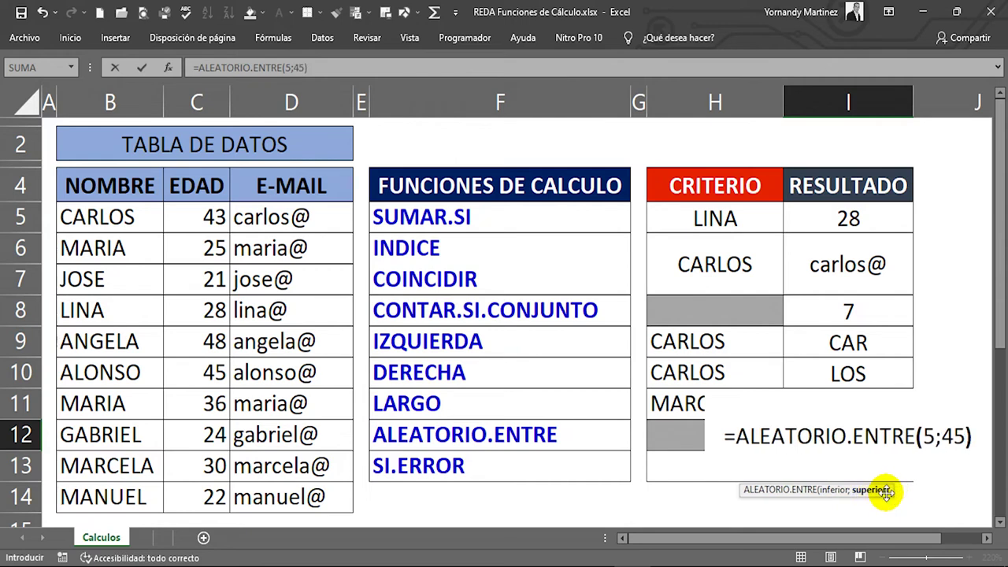
key("Return")
key("Up")
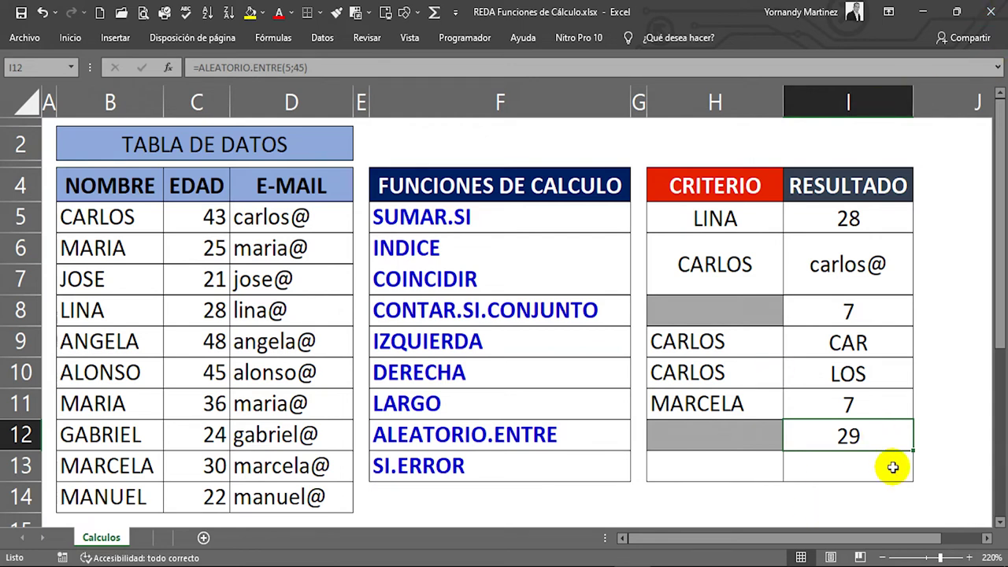
- Recalculate the sheet several times, re-entering empty cells in column J, to watch how the random number in I12 behaves
left_click(926, 442)
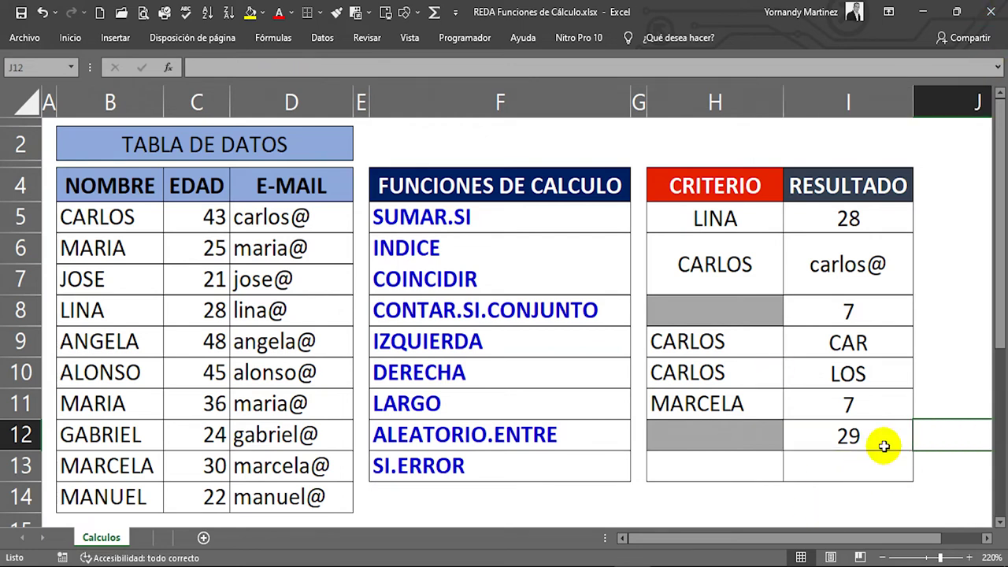
key("F2")
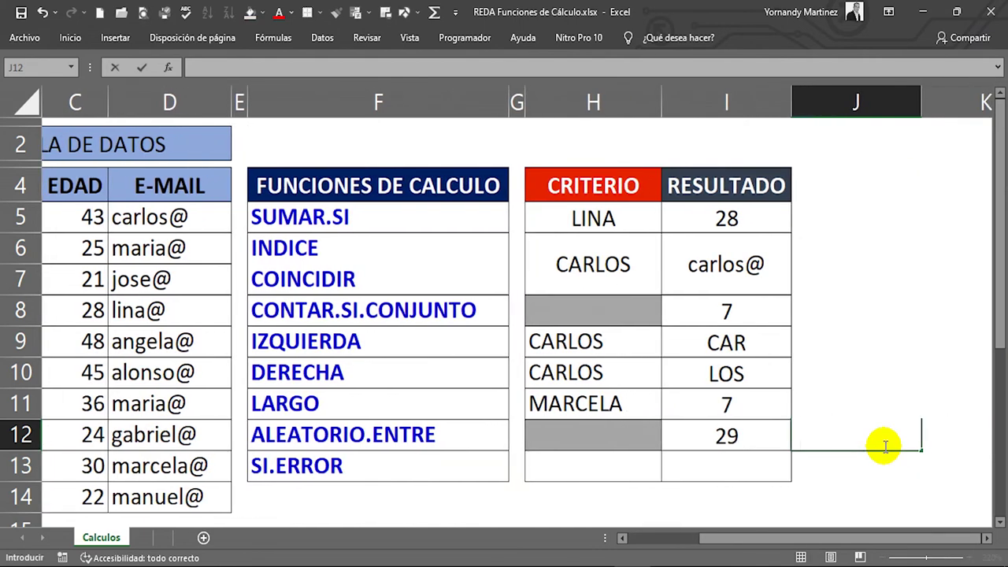
key("Return")
left_click(884, 447)
key("F2")
key("Return")
key("F2")
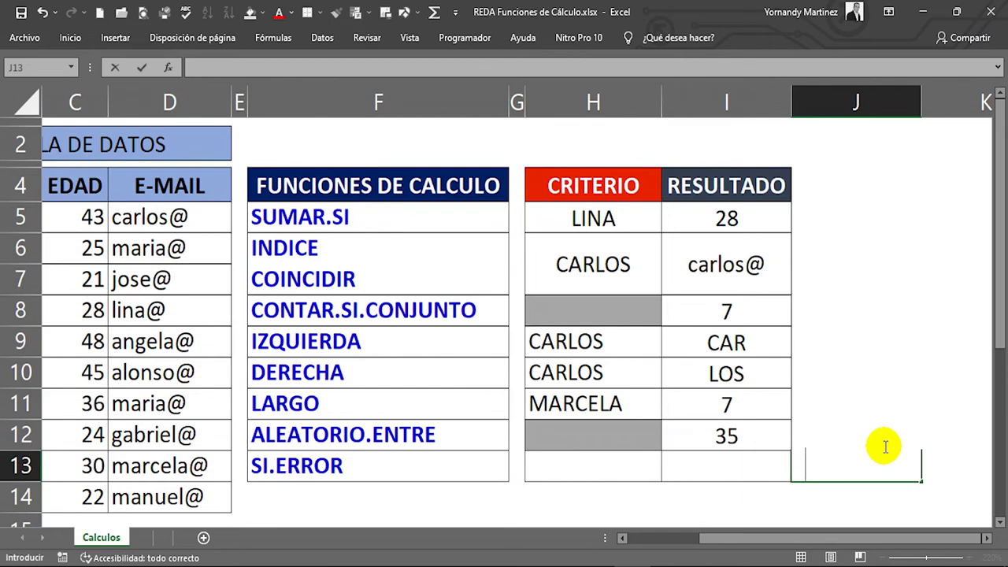
key("Return")
left_click(883, 447)
key("Left")
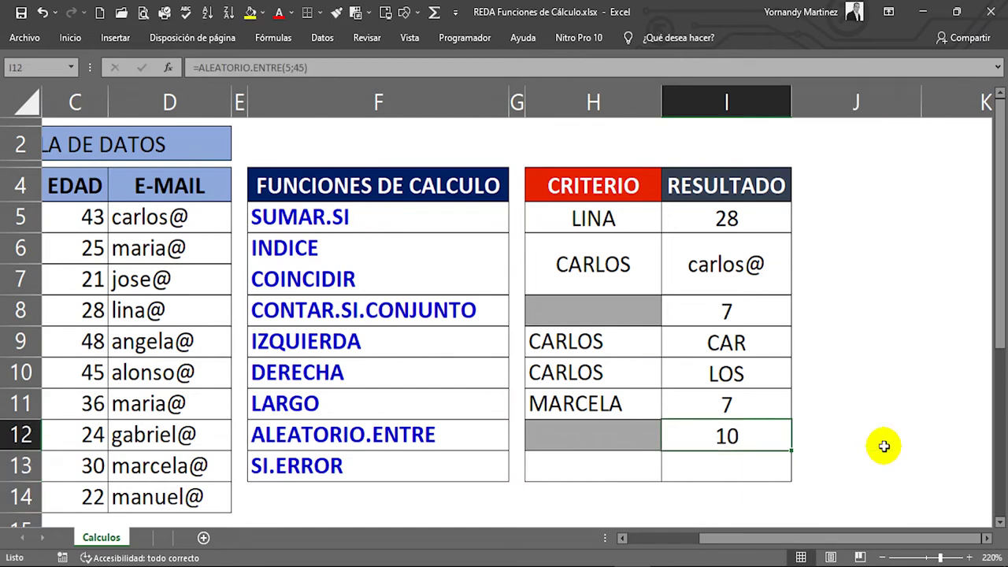
left_click(884, 447)
left_click_drag(810, 436, 817, 465)
key("F9")
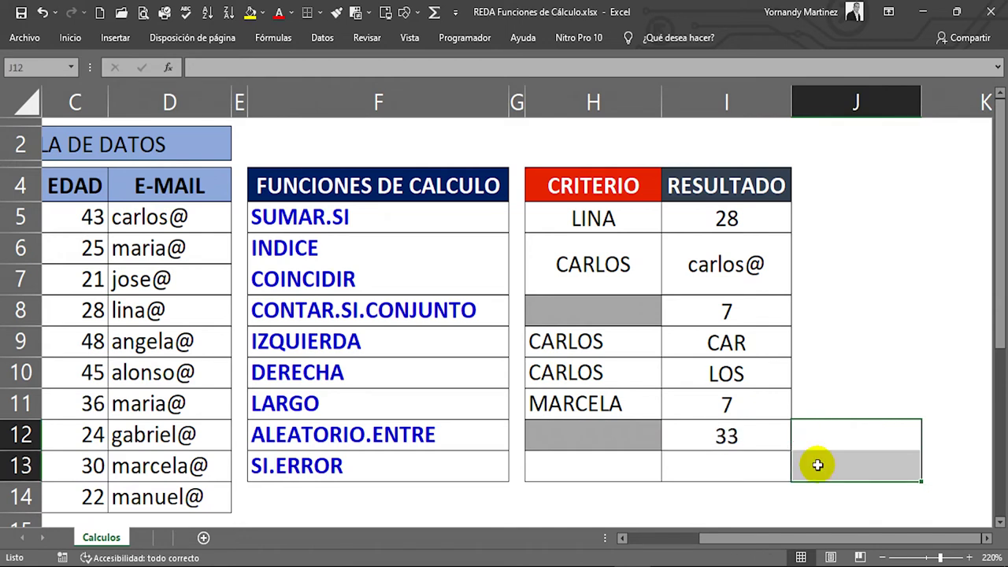
left_click(752, 441)
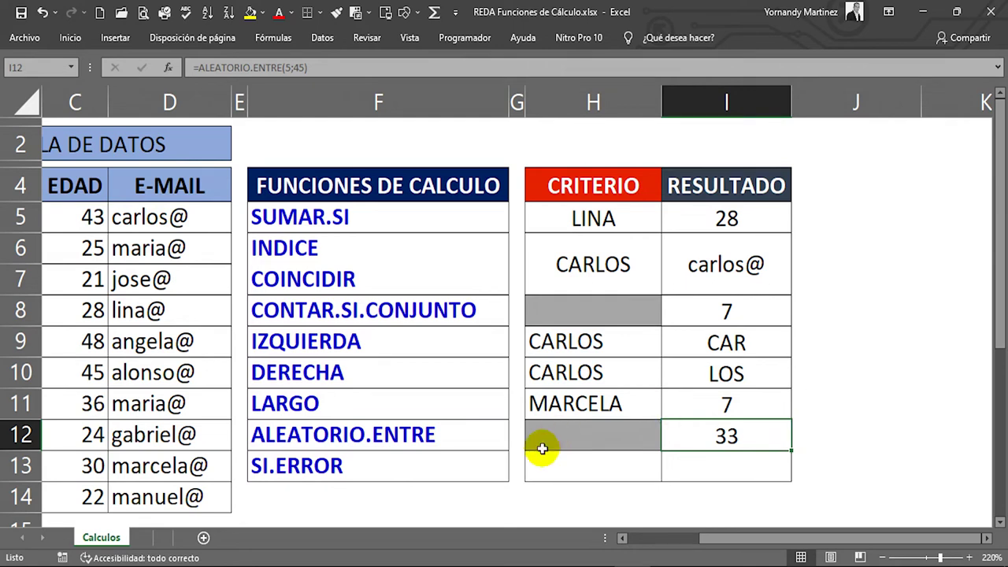
- Enter =I12/H13 in I13 to divide the random number by the empty criterion cell, and check the divisor cell H13
left_click(590, 465)
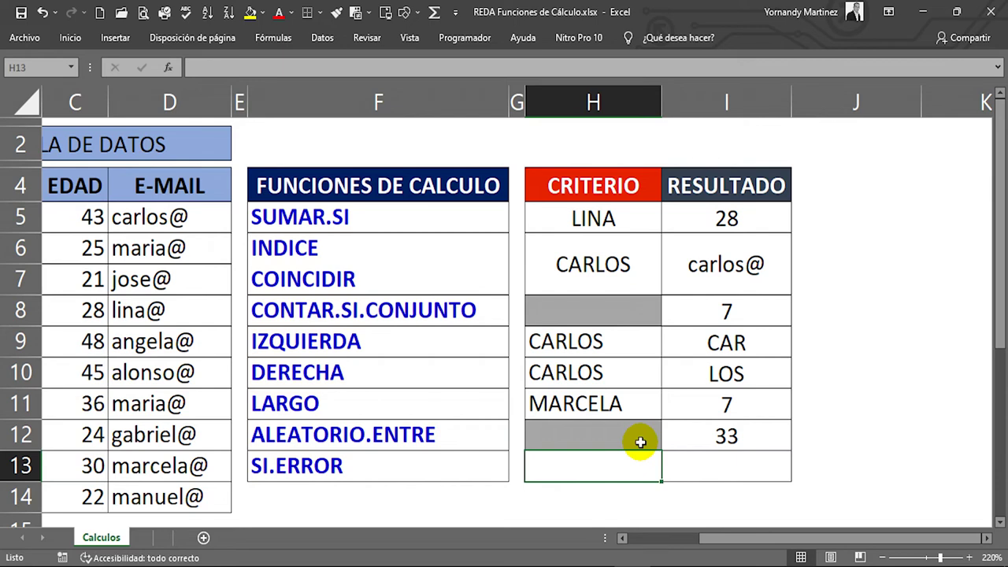
left_click(731, 471)
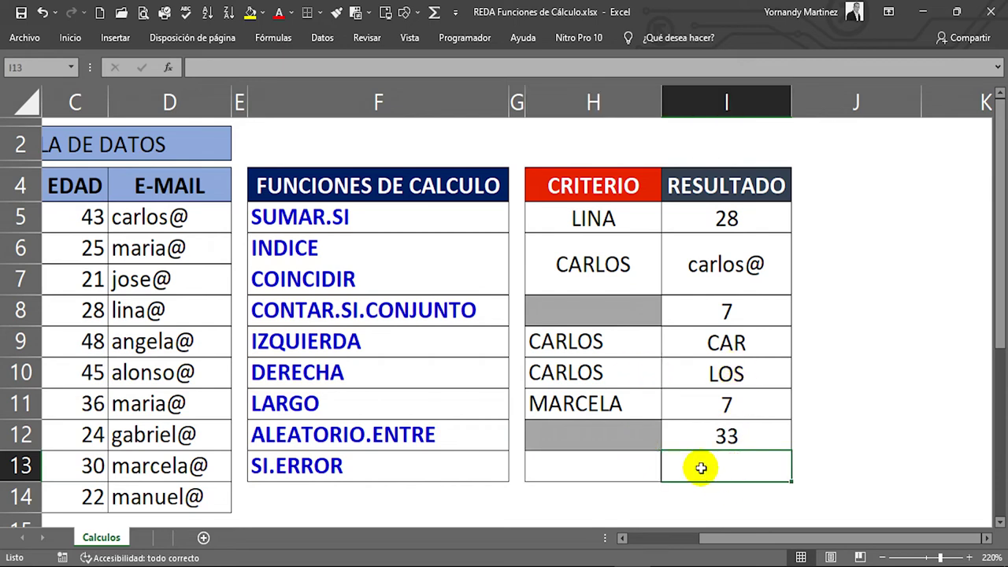
type("=")
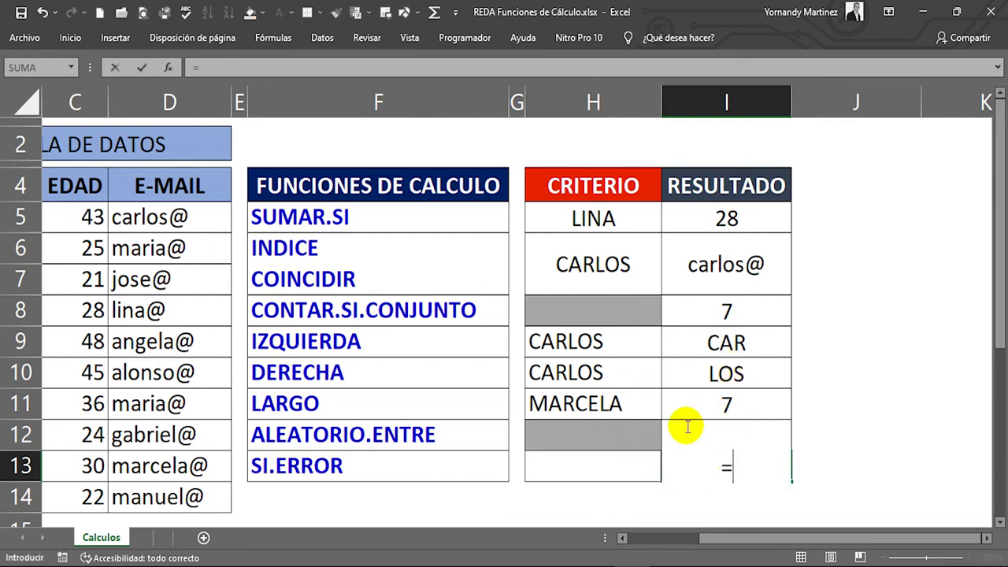
left_click(634, 435)
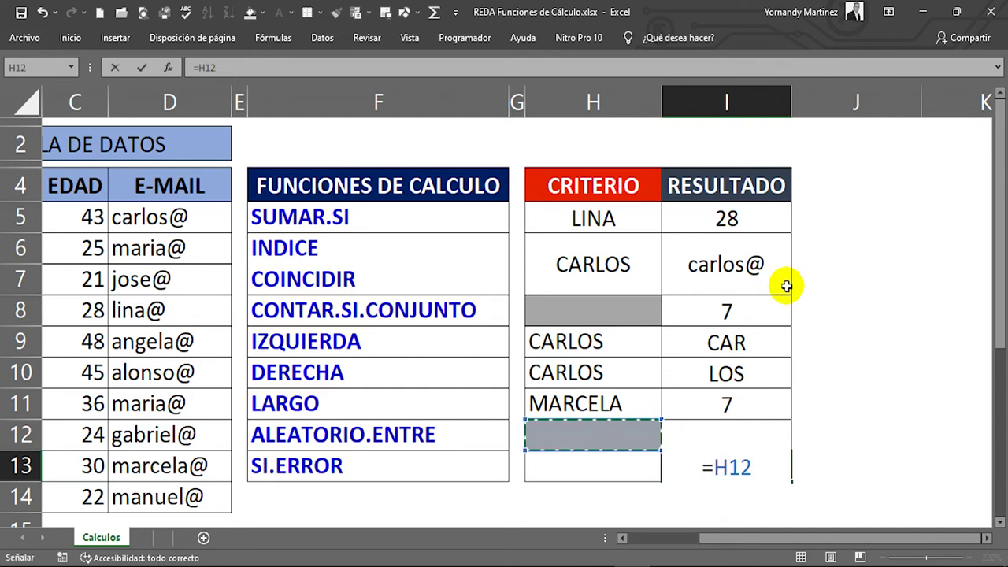
key("Right")
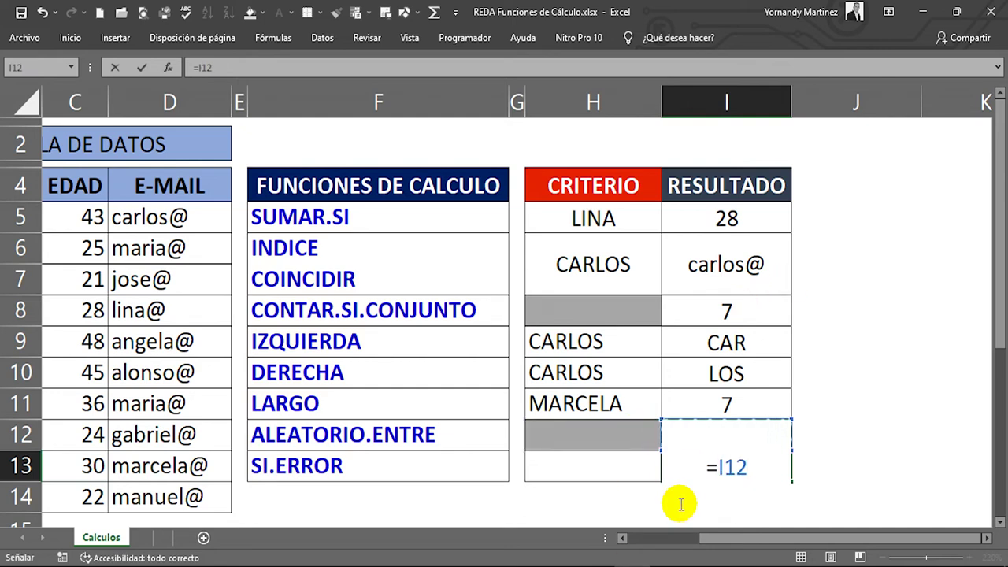
type("/")
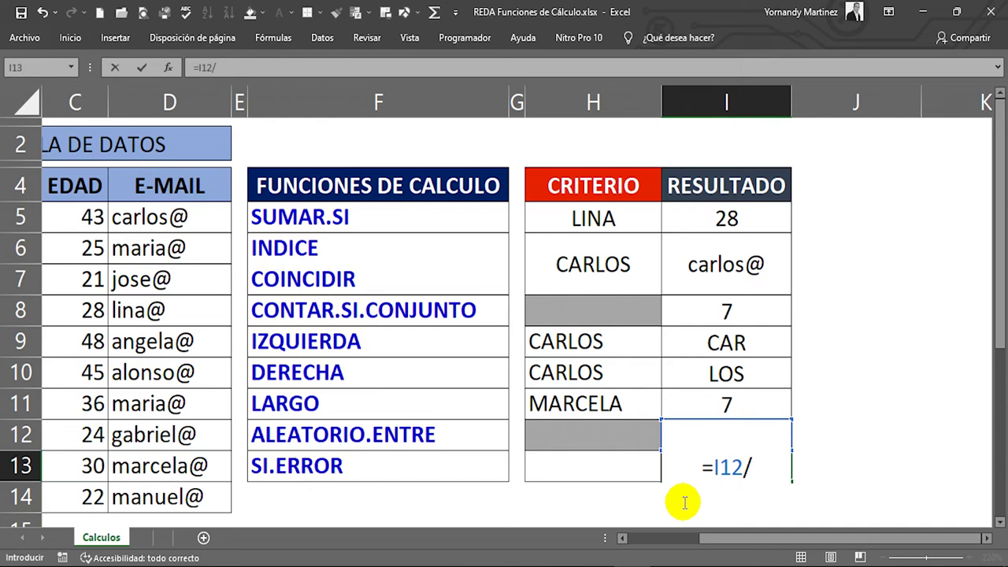
left_click(572, 465)
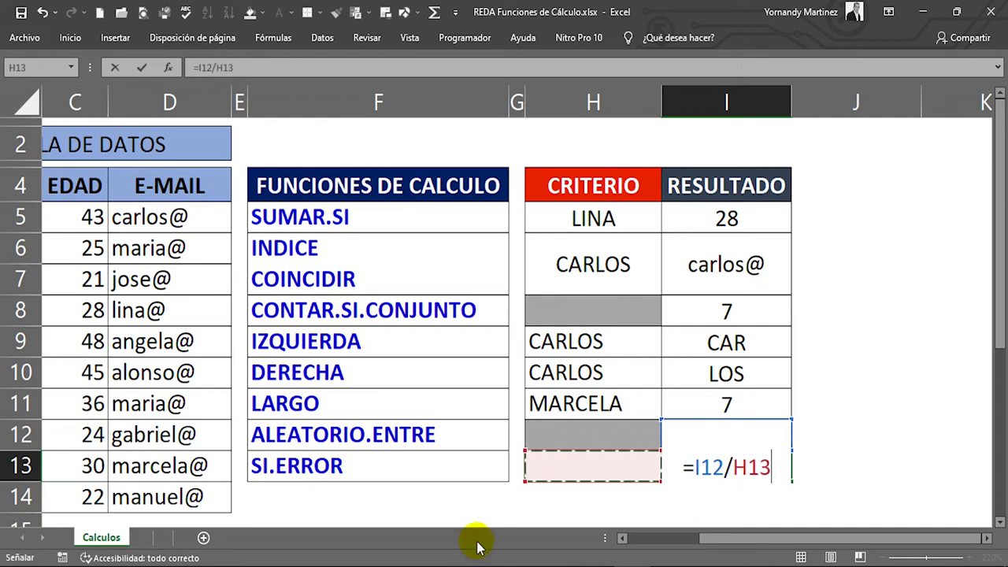
key("ctrl+Return")
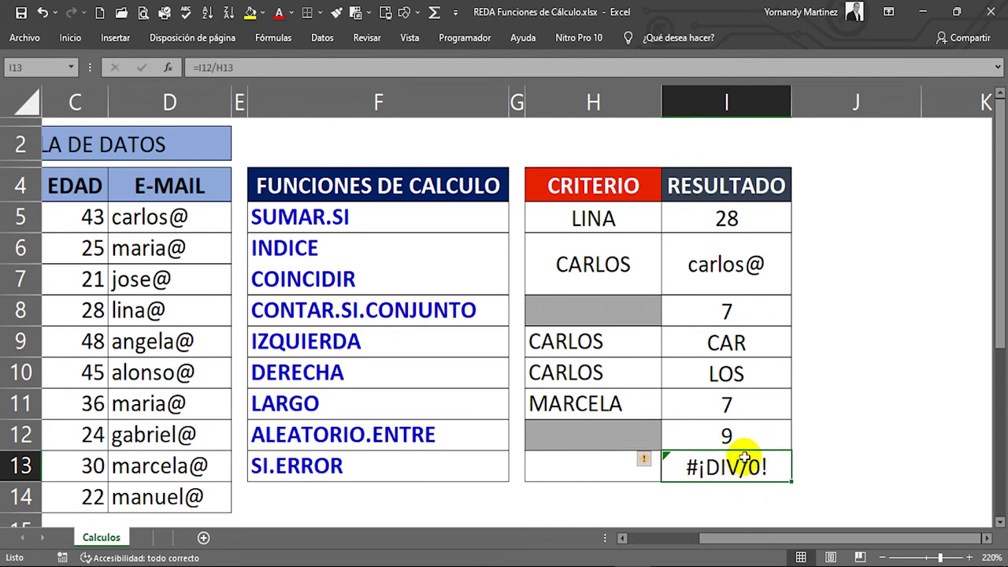
left_click(600, 471)
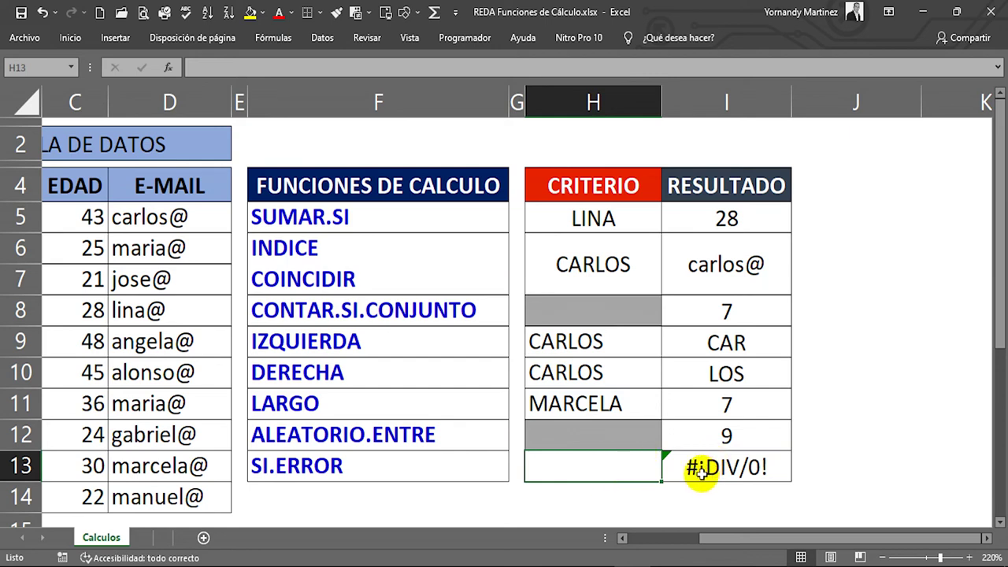
left_click(612, 478)
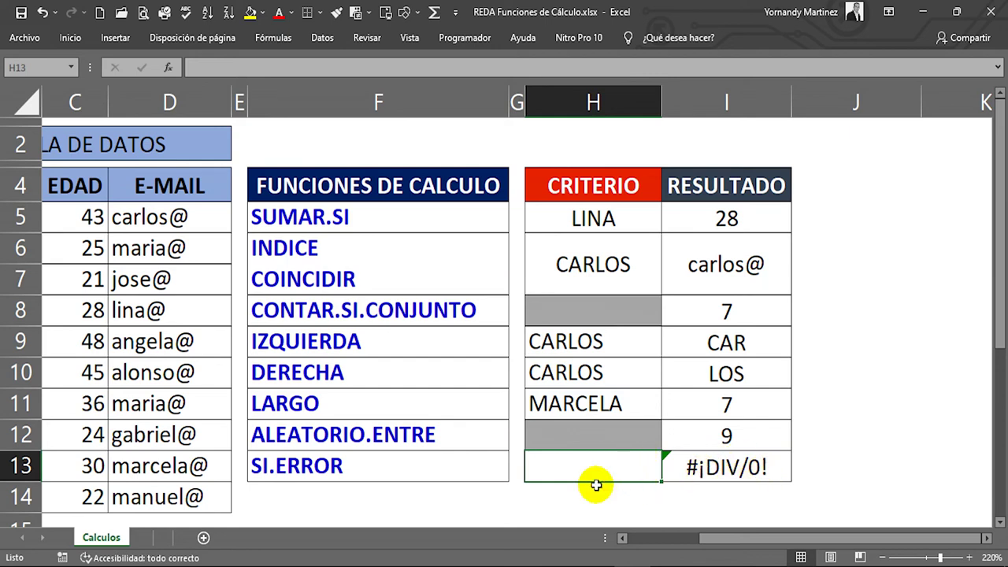
- Enter 5 as the divisor in H13 and check the division in I13 against the random number in I12
type("5")
key("Return")
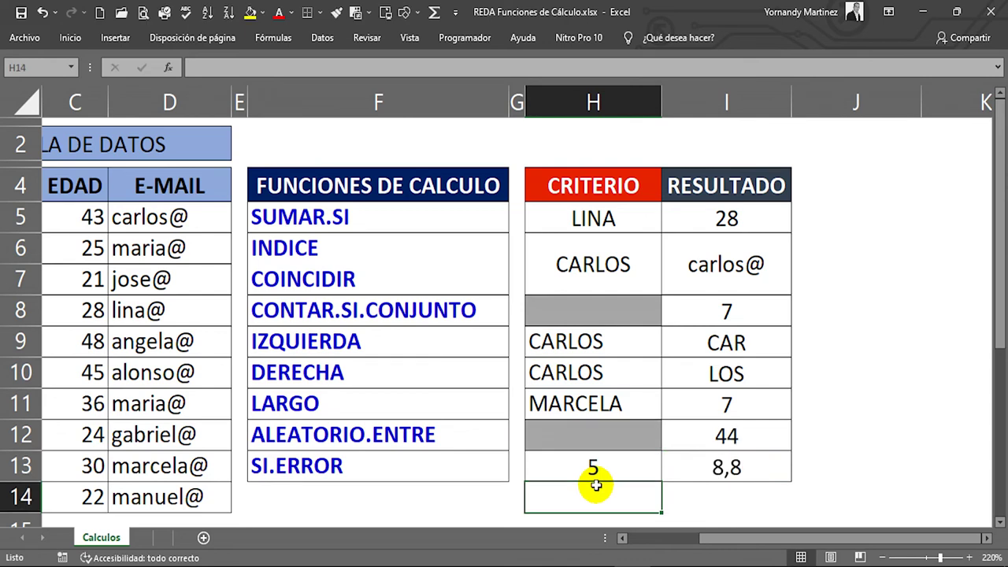
left_click(739, 469)
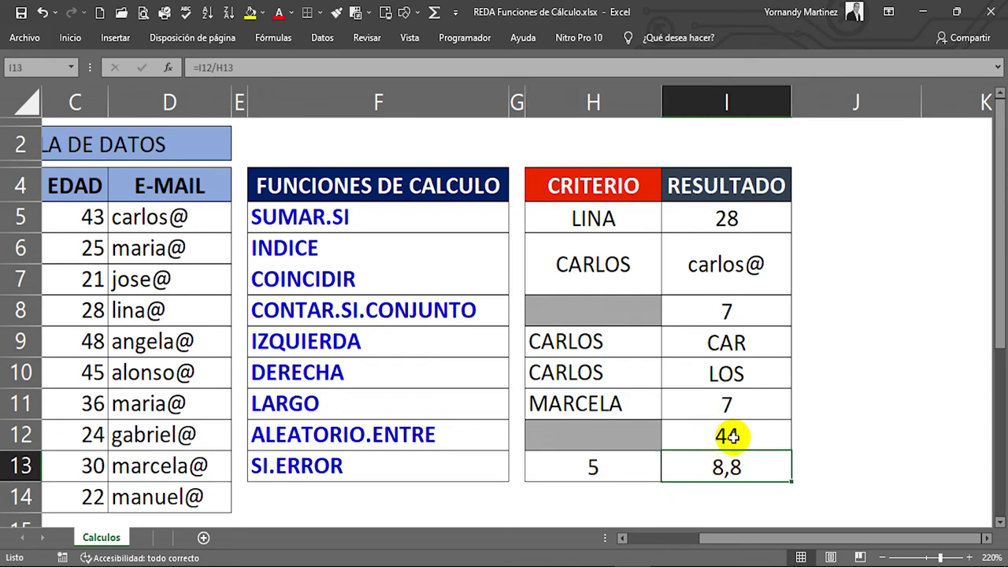
left_click(708, 437)
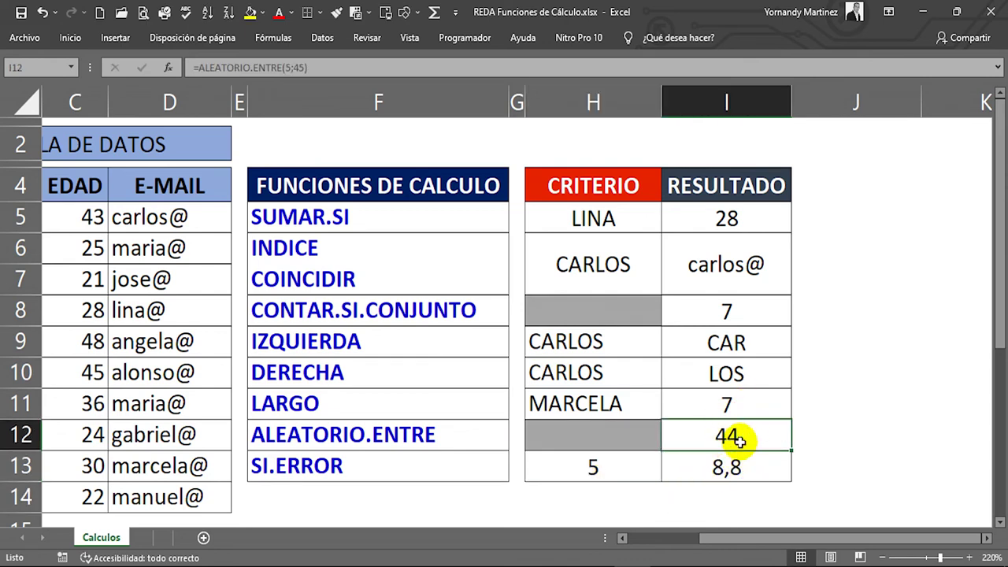
- Change the divisor in H13 to 2 and review the division in I13 and the random number formula in I12
left_click(624, 471)
left_click(617, 457)
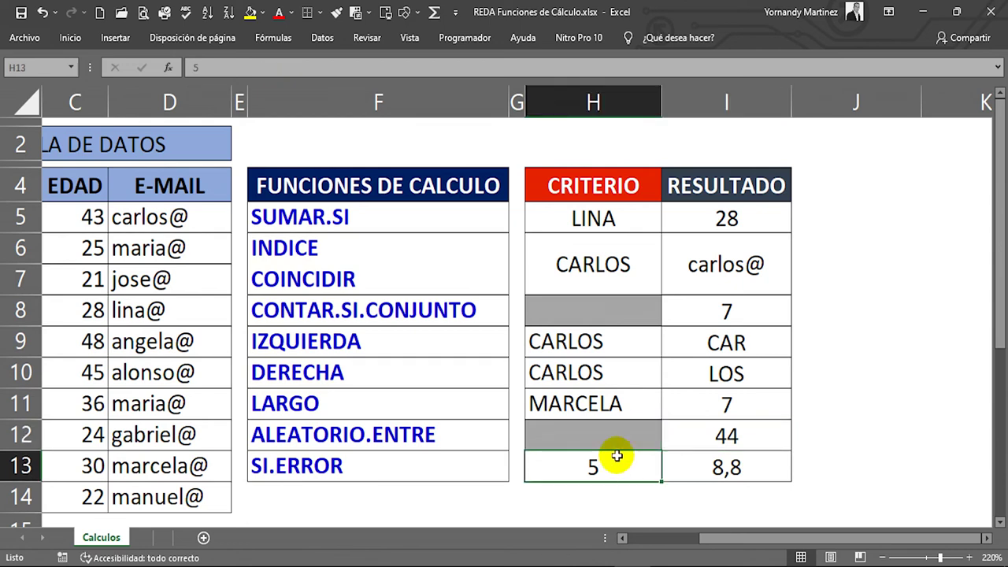
type("2")
key("Return")
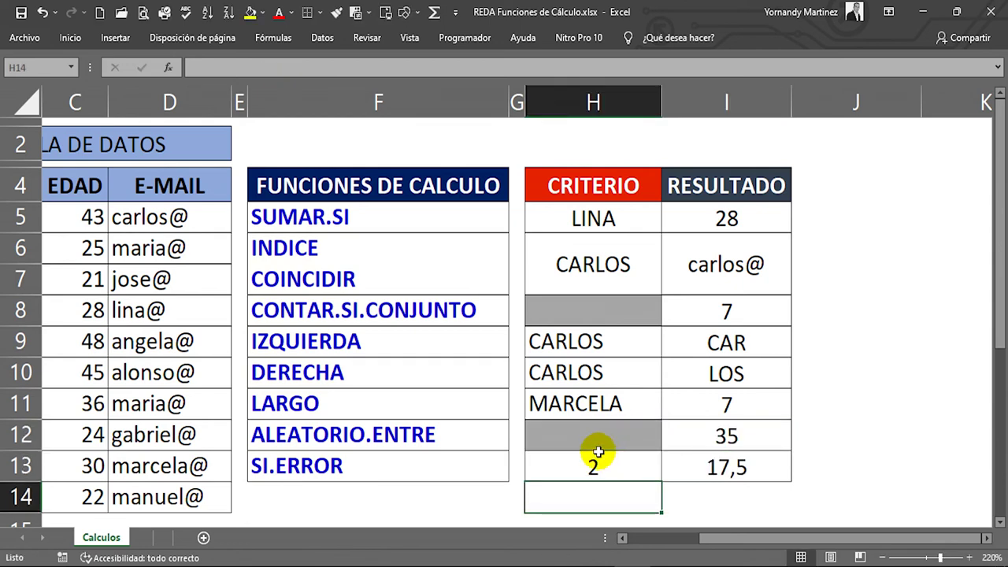
left_click(725, 440)
left_click(619, 474)
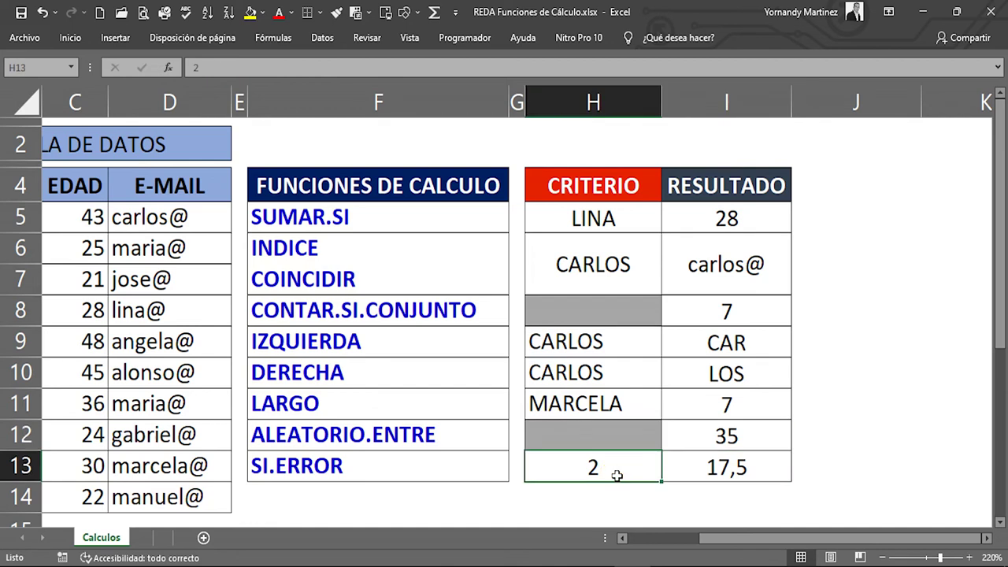
left_click(732, 466)
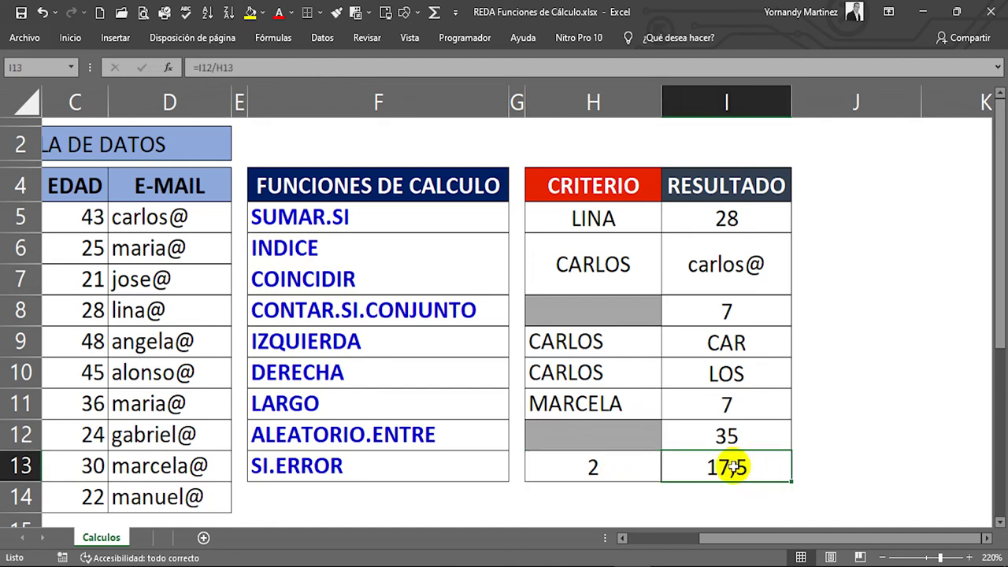
left_click(753, 441)
double_click(753, 441)
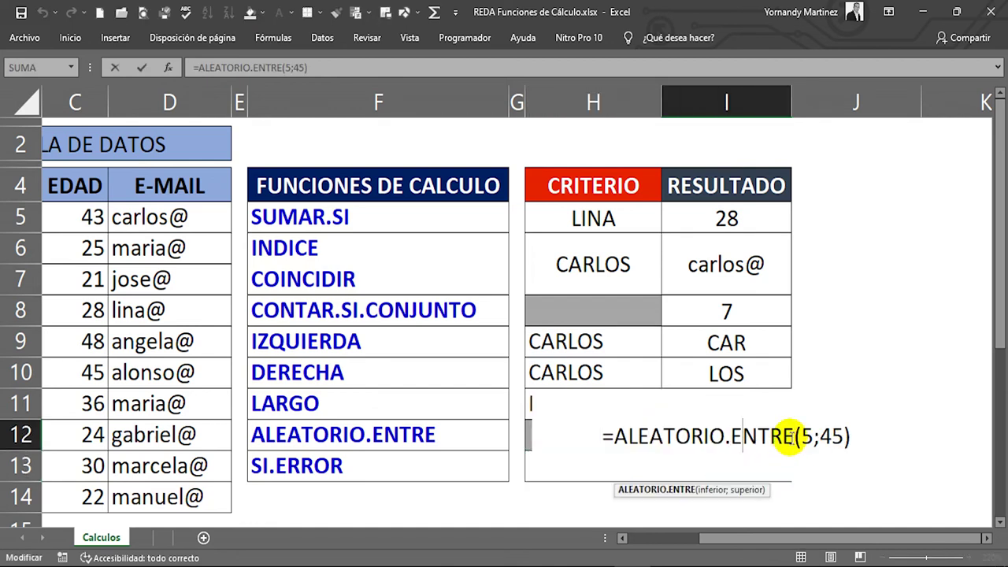
key("Escape")
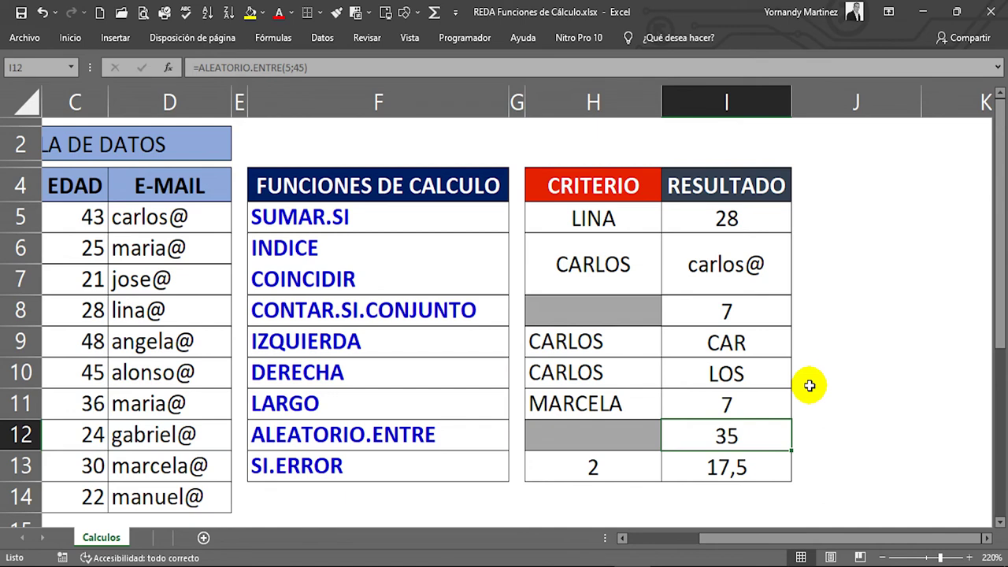
- Set the divisor in H13 to 0 and inspect how the I12/H13 formula in I13 responds
left_click(620, 463)
type("0")
key("Return")
left_click(626, 469)
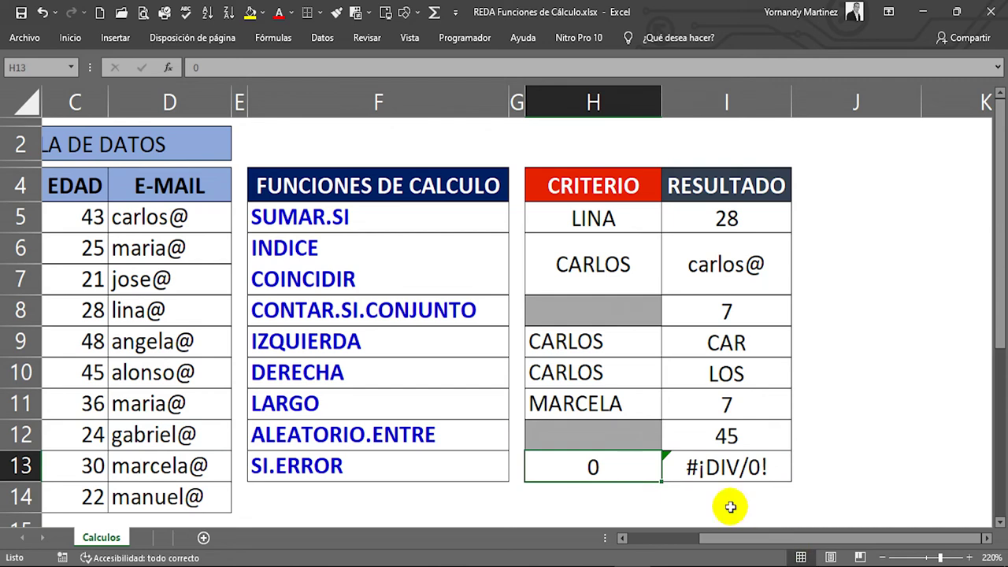
left_click(725, 466)
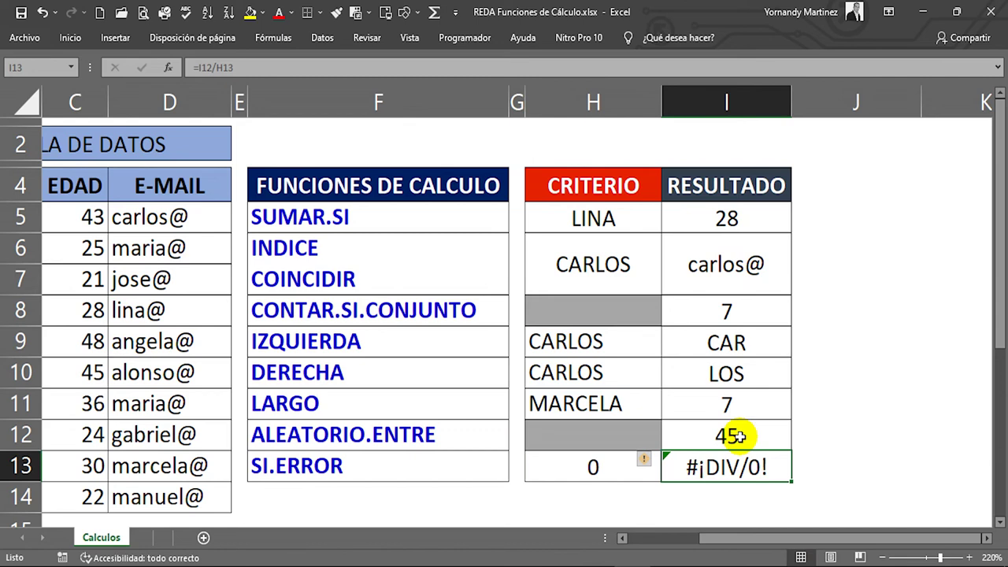
double_click(731, 471)
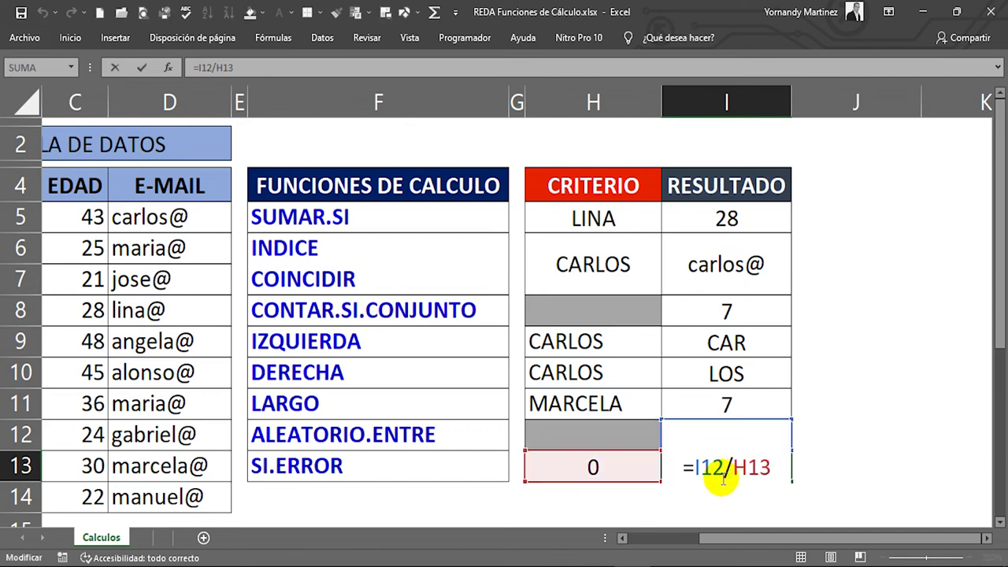
key("ctrl+Return")
left_click(613, 470)
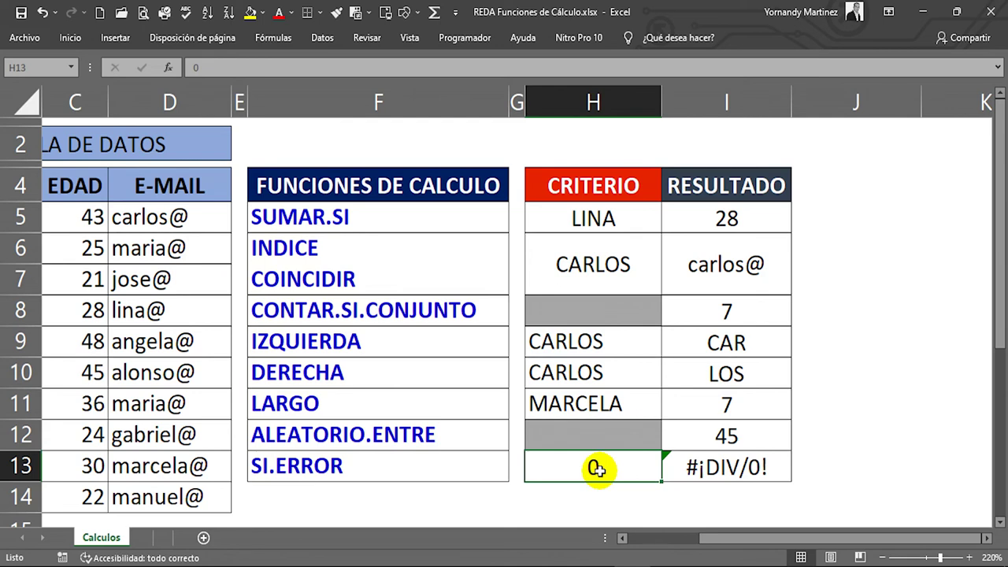
left_click(695, 469)
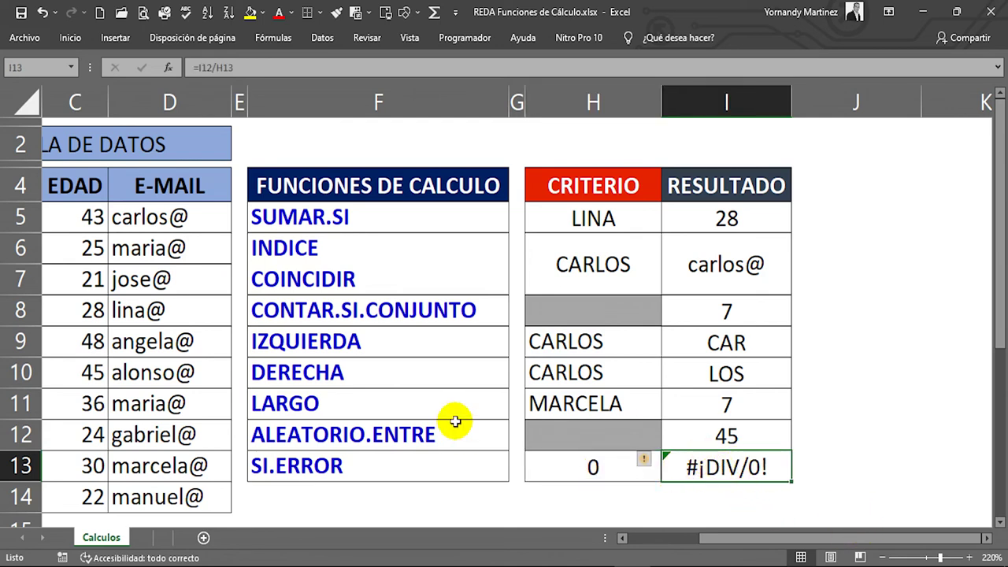
- Wrap the division in I13 with SI.ERROR so it returns empty text on error: =SI.ERROR(I12/H13;"")
double_click(717, 468)
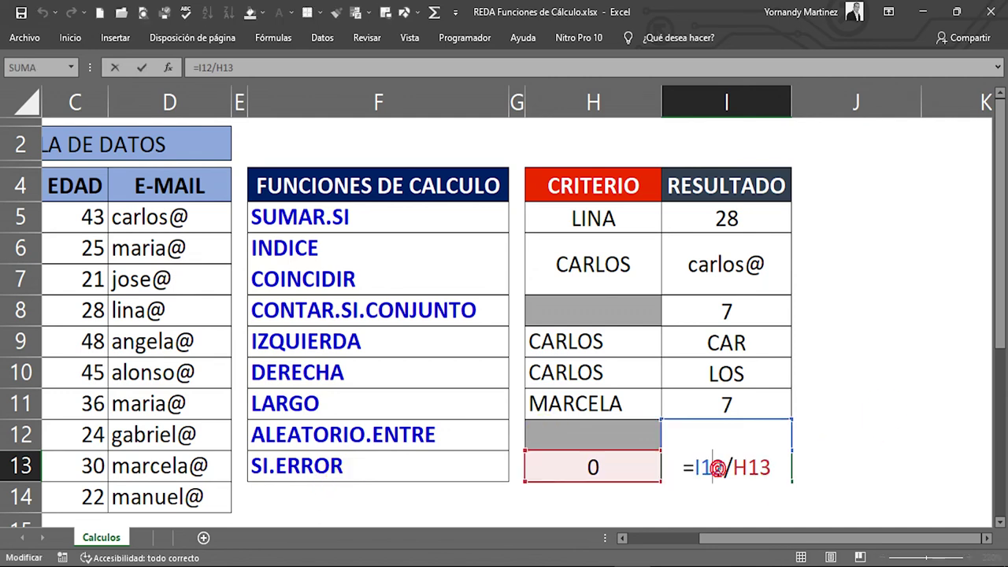
left_click(690, 468)
type("S")
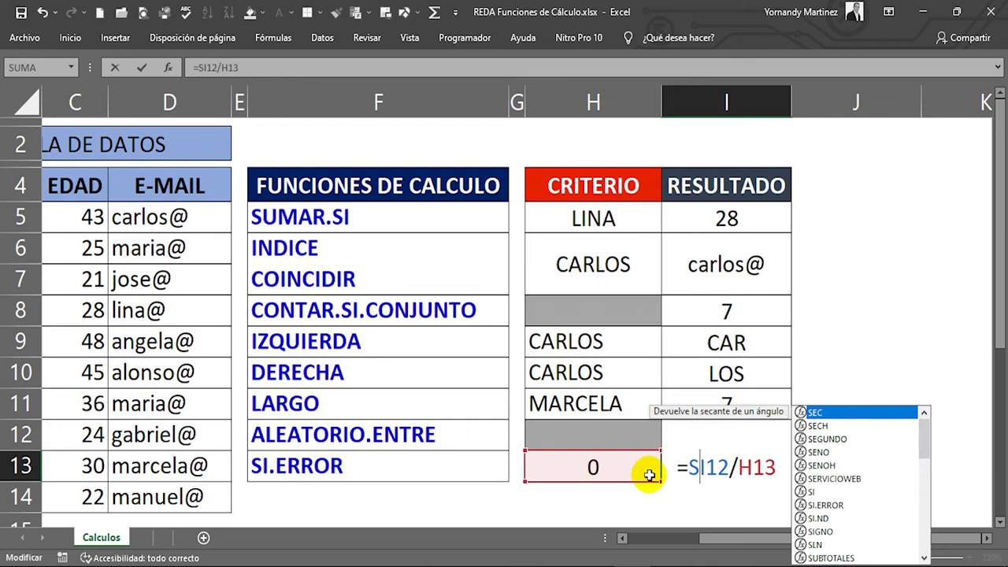
type("I")
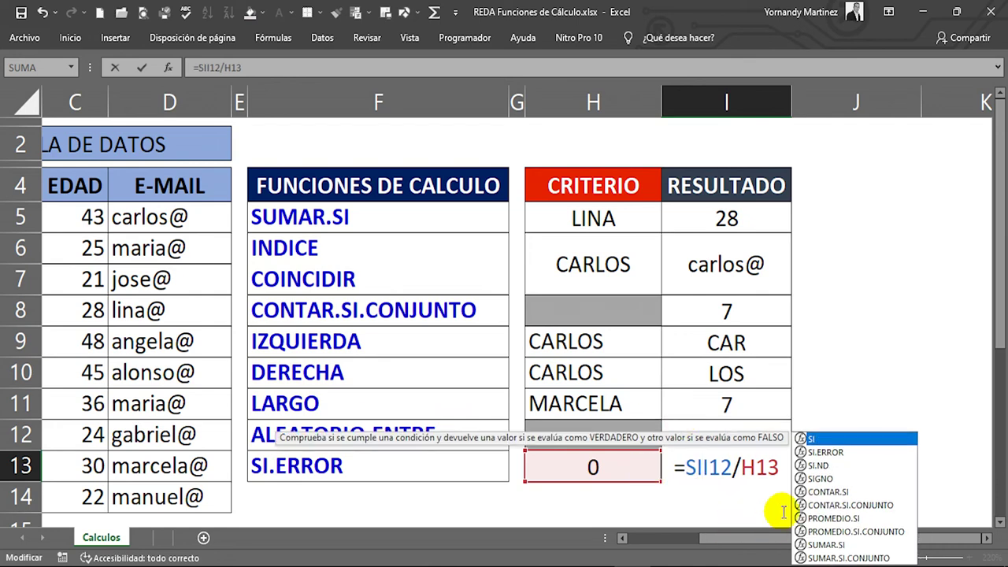
left_click(827, 453)
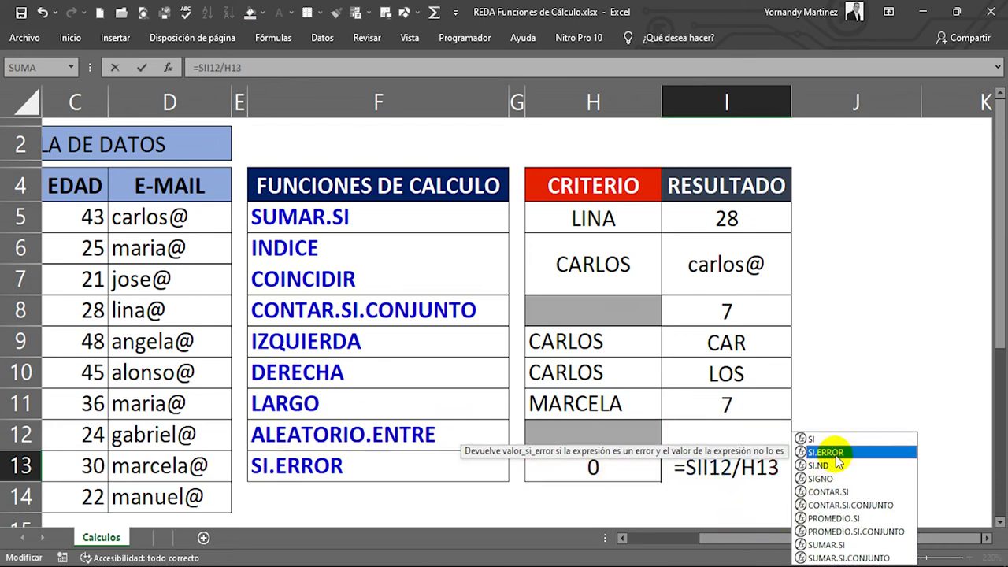
double_click(827, 453)
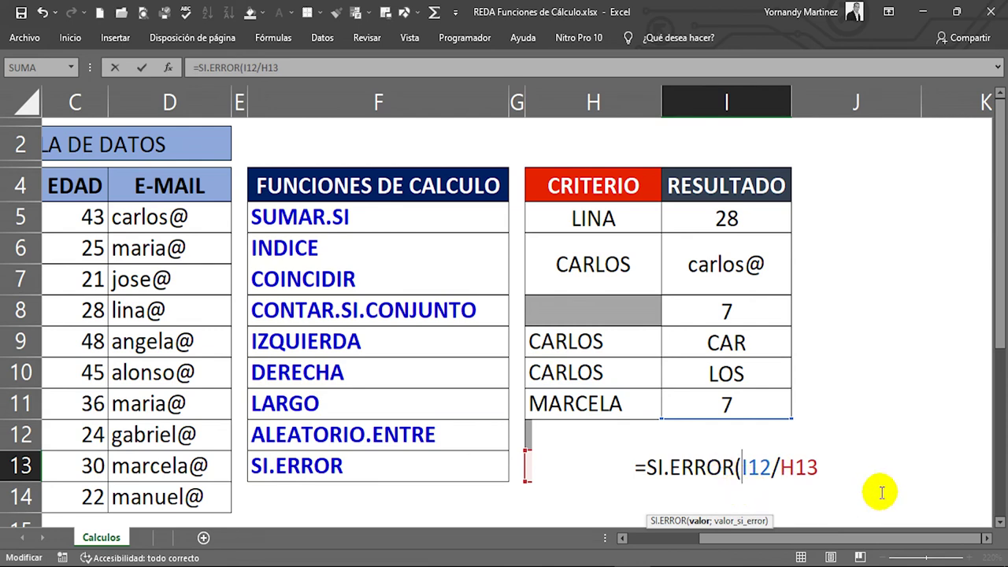
left_click(821, 464)
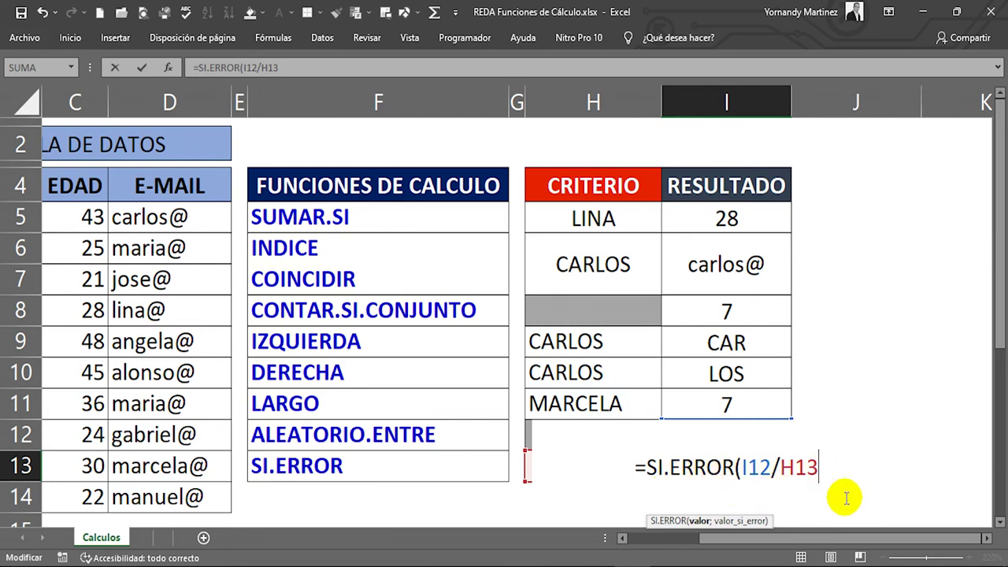
type(";")
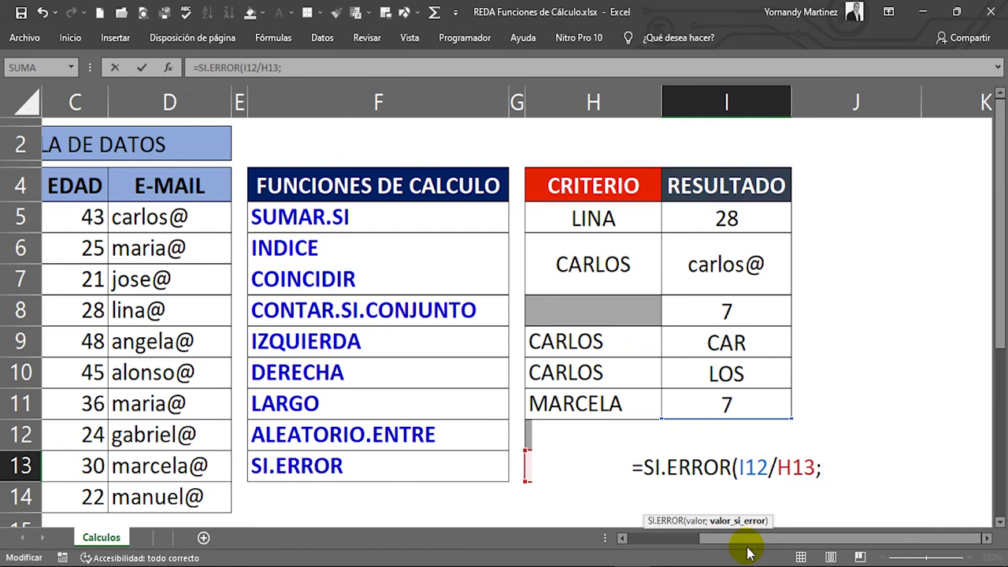
type("\"\"")
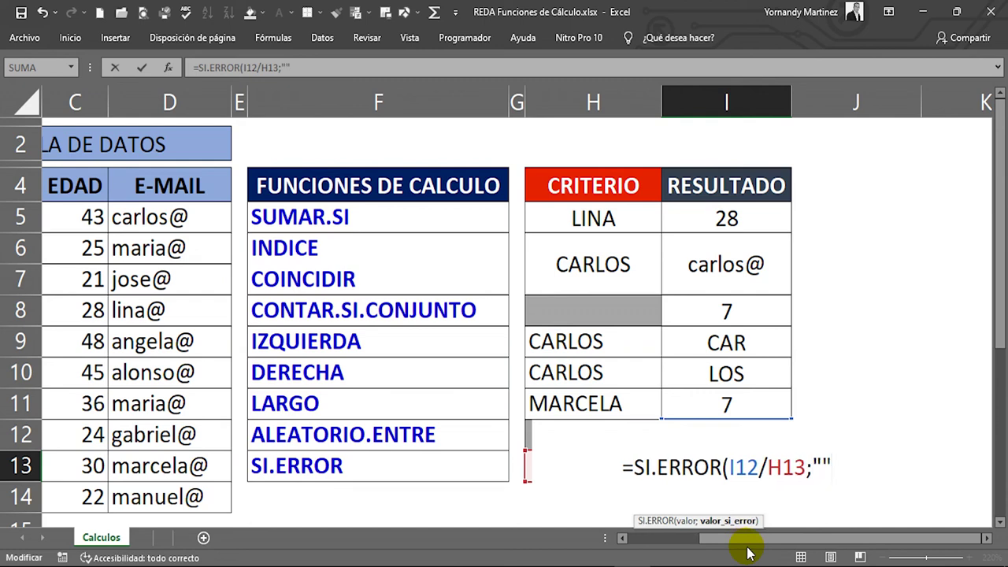
type(")")
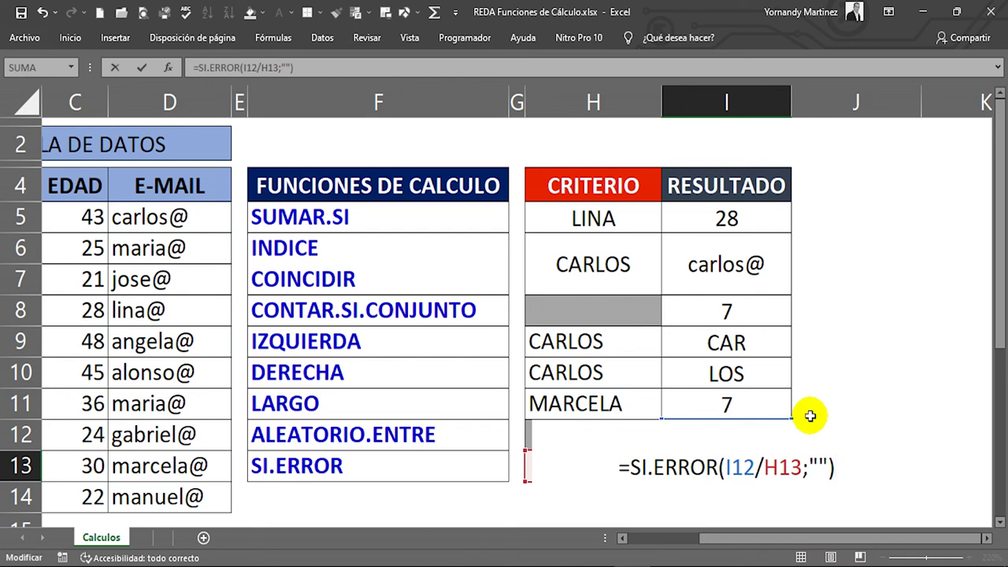
key("ctrl+Return")
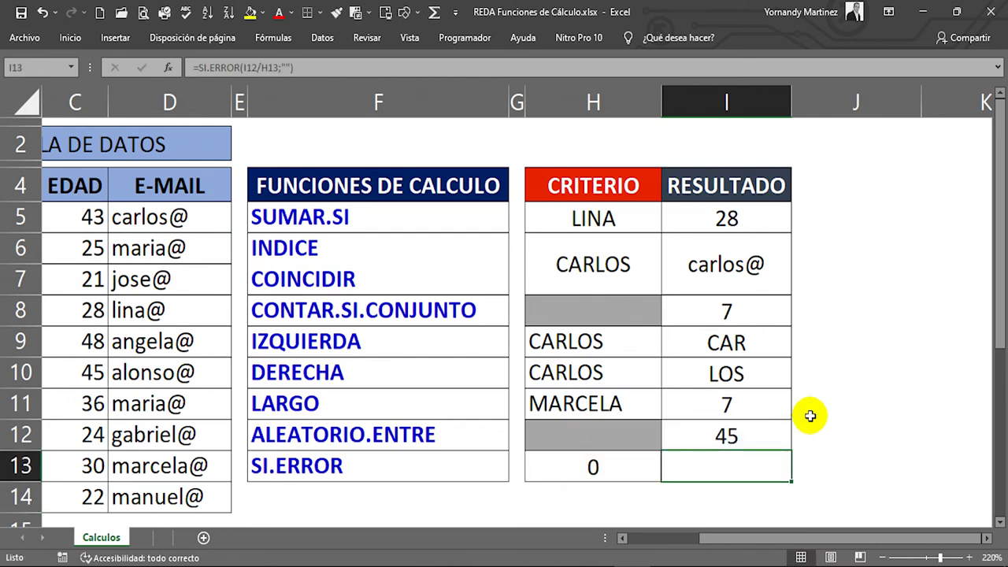
- Test the SI.ERROR formula with a divisor of 2 in H13, comparing the criterion and result cells of row 13
key("Left")
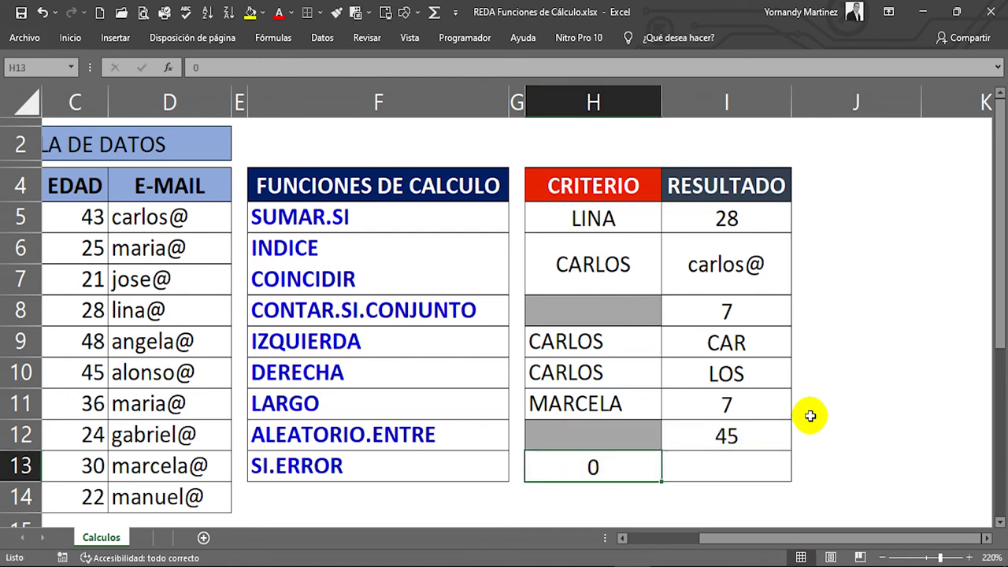
type("2")
key("Return")
key("Up")
key("Right")
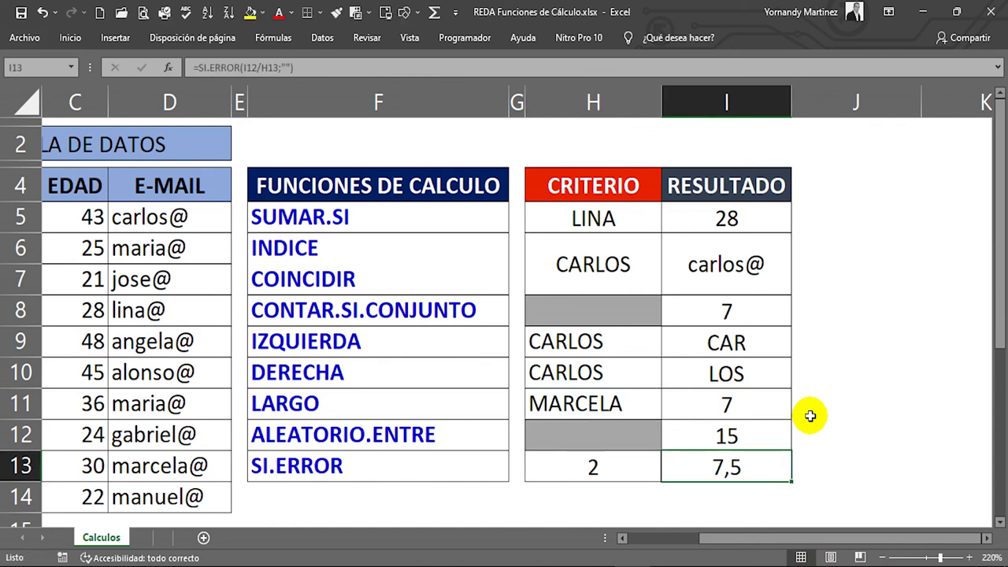
key("Left")
key("Left")
key("Right")
key("Right")
key("Left")
key("Right")
key("Left")
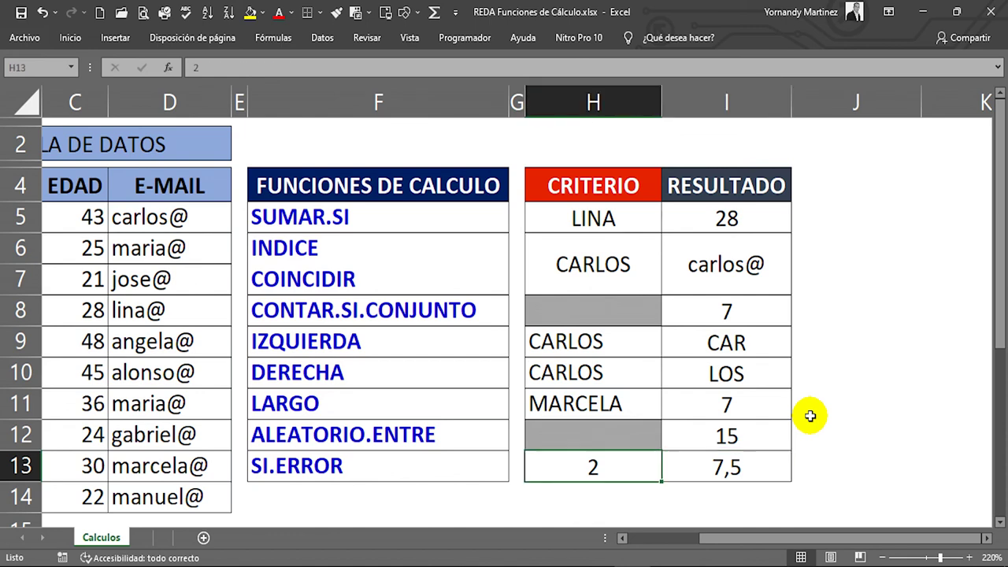
- Clear the divisor in H13 and change the error value of the SI.ERROR formula in I13 from empty text to 0
key("Delete")
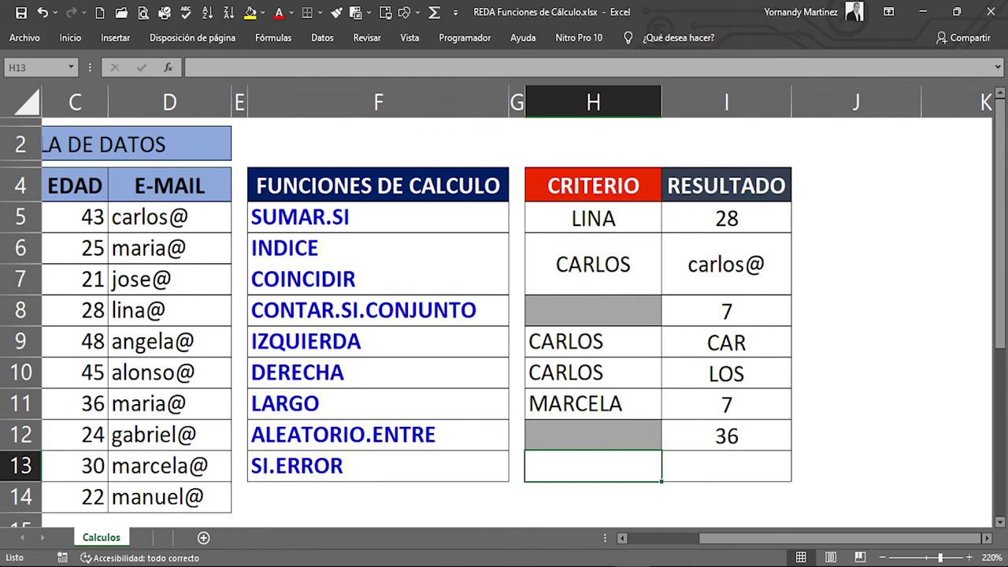
left_click(713, 475)
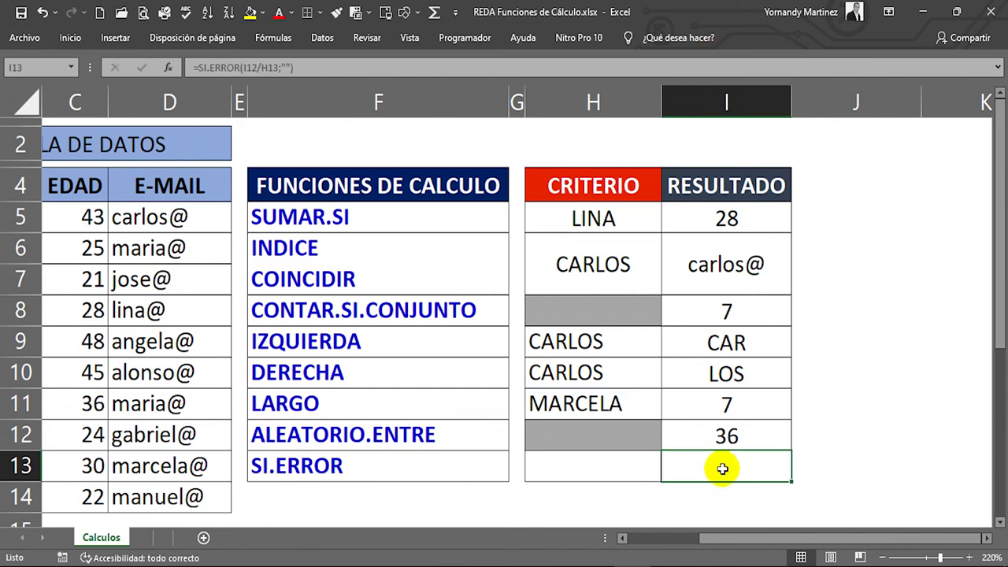
double_click(761, 468)
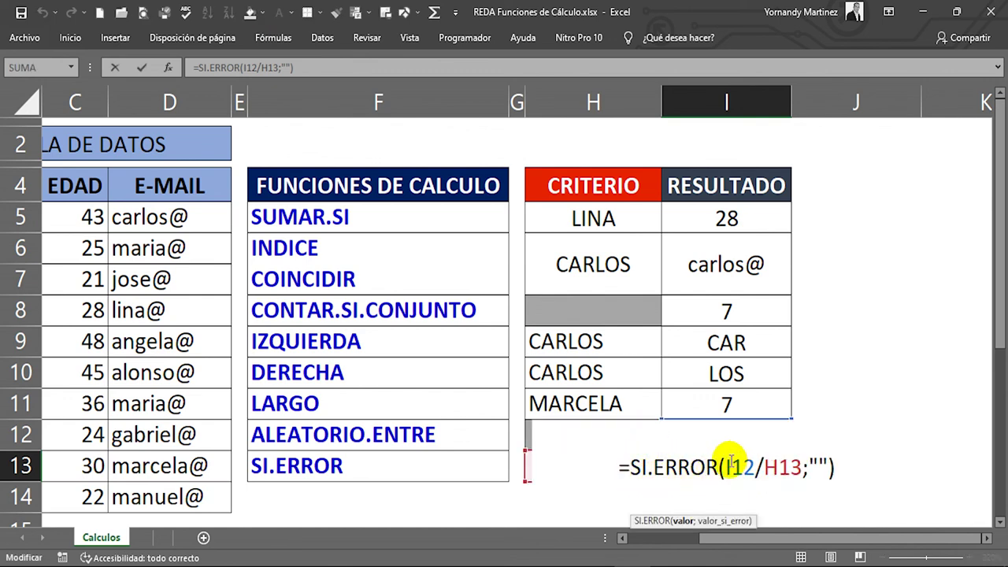
left_click_drag(810, 467, 825, 464)
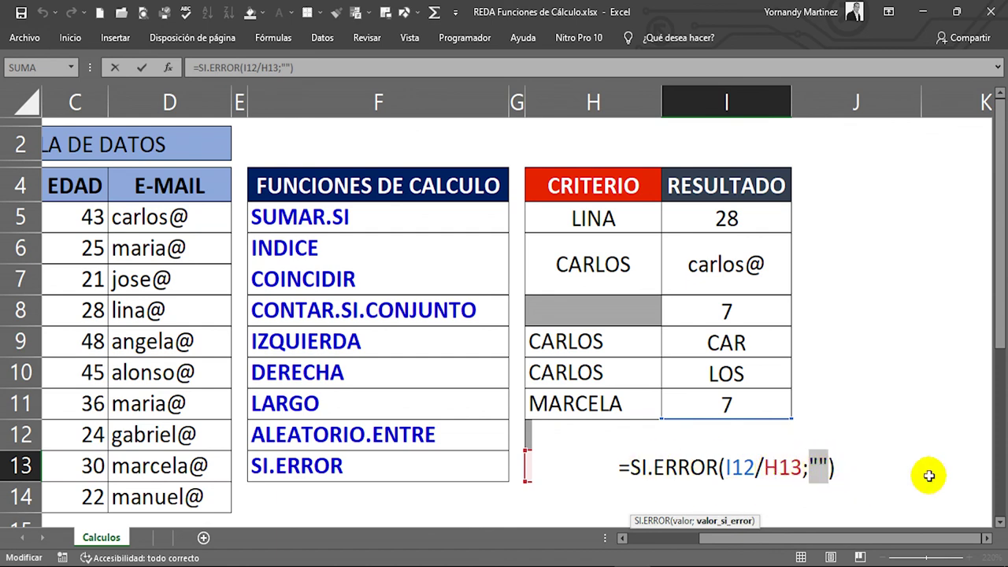
key("BackSpace")
type("0")
key("ctrl+Return")
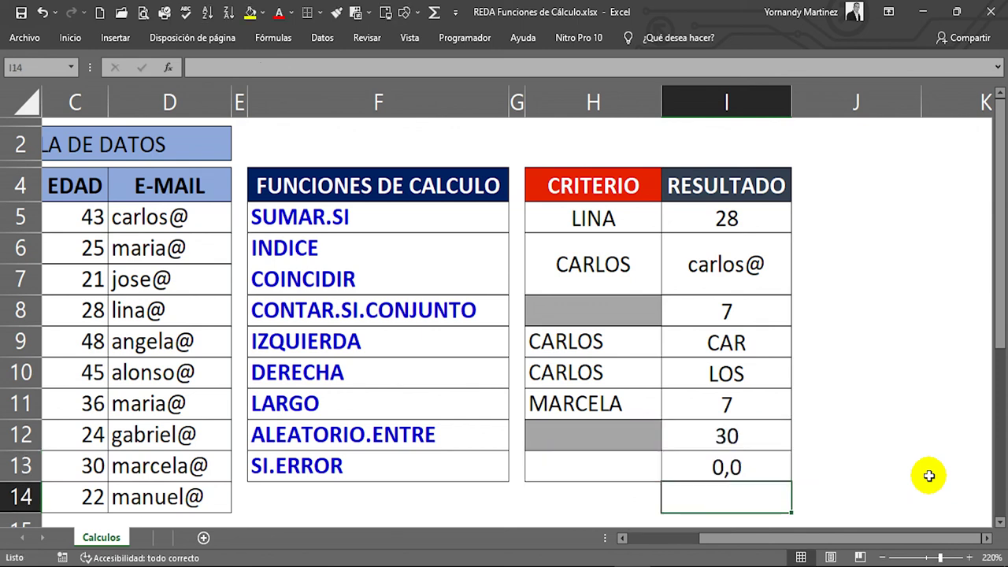
- Test the SI.ERROR formula with divisors 6 and 4 in H13, keeping 4, and move the selection to H2
key("Left")
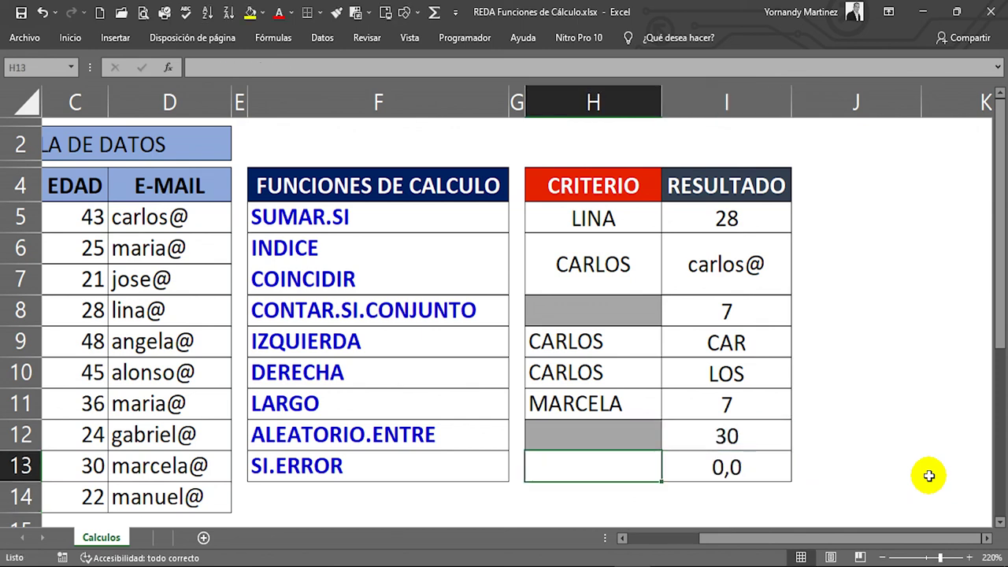
type("6")
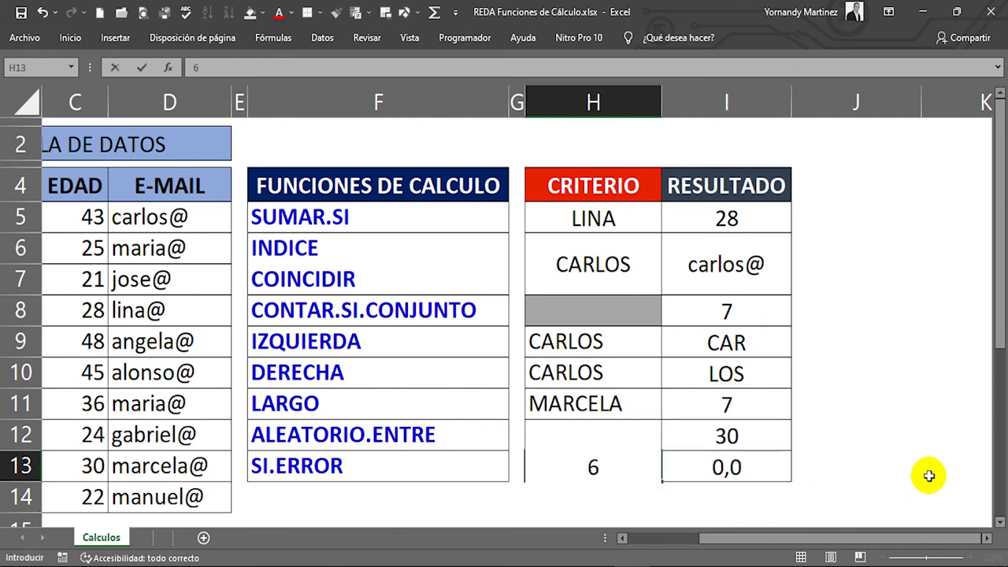
key("Return")
key("Up")
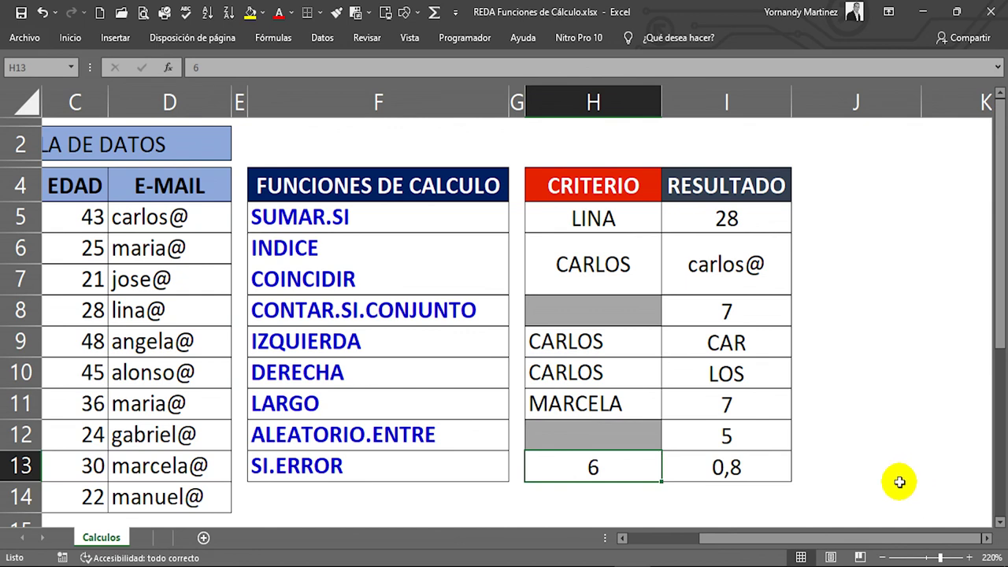
type("4")
key("Return")
key("Up")
left_click(611, 140)
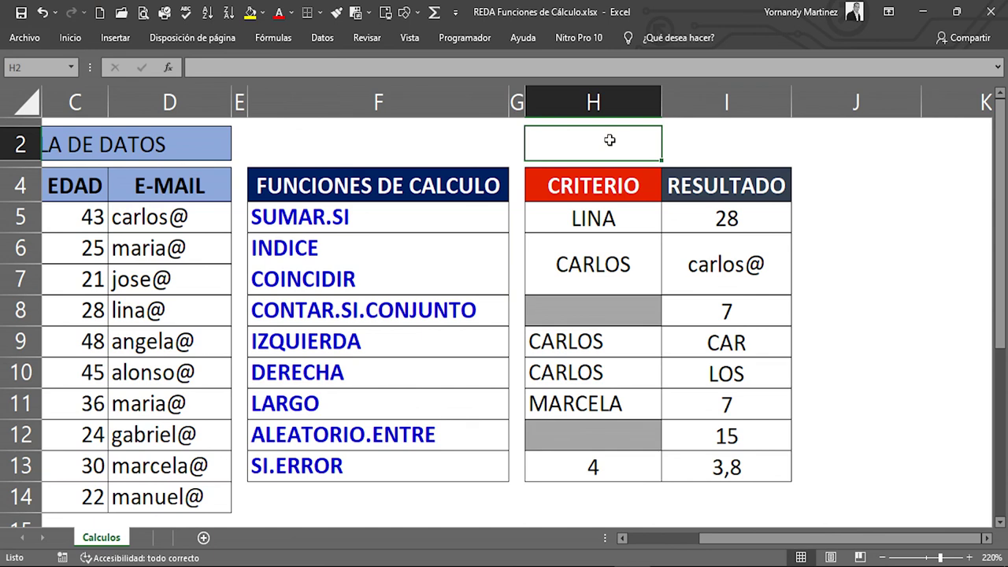